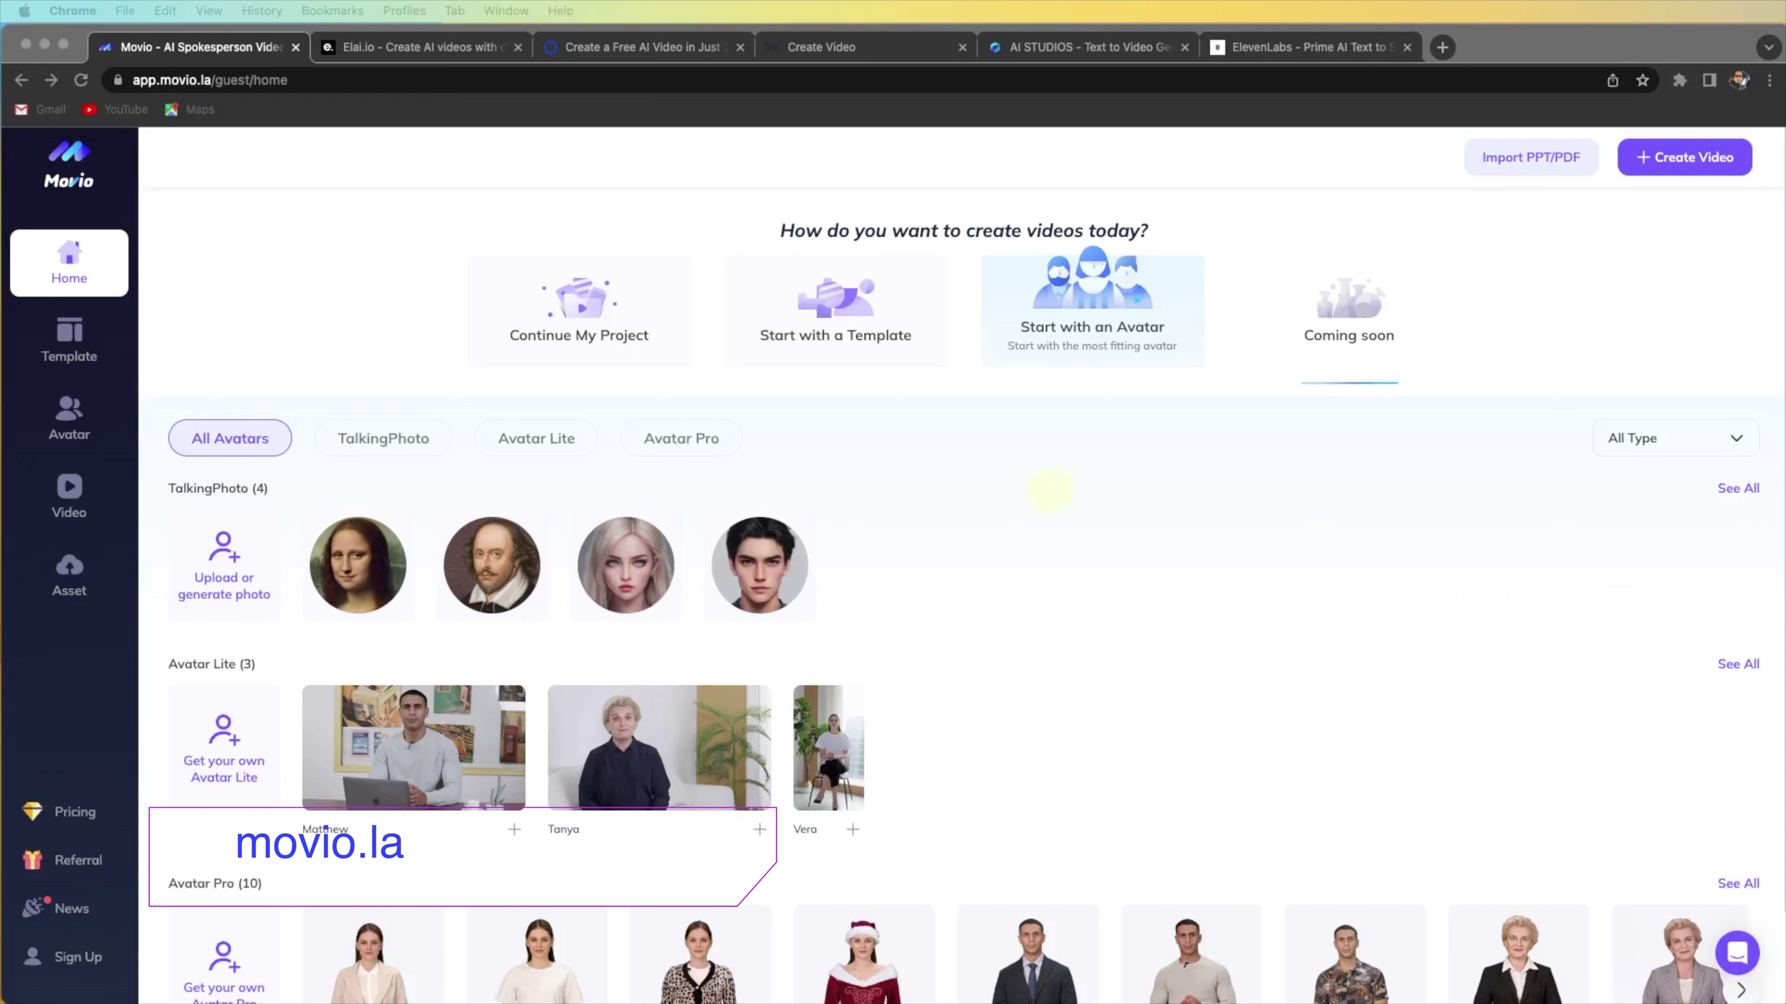
# Play the preview of the Tanya avatar, view her Flowery Shirt style, and close the preview
pyautogui.scroll(-1, 878, 687)
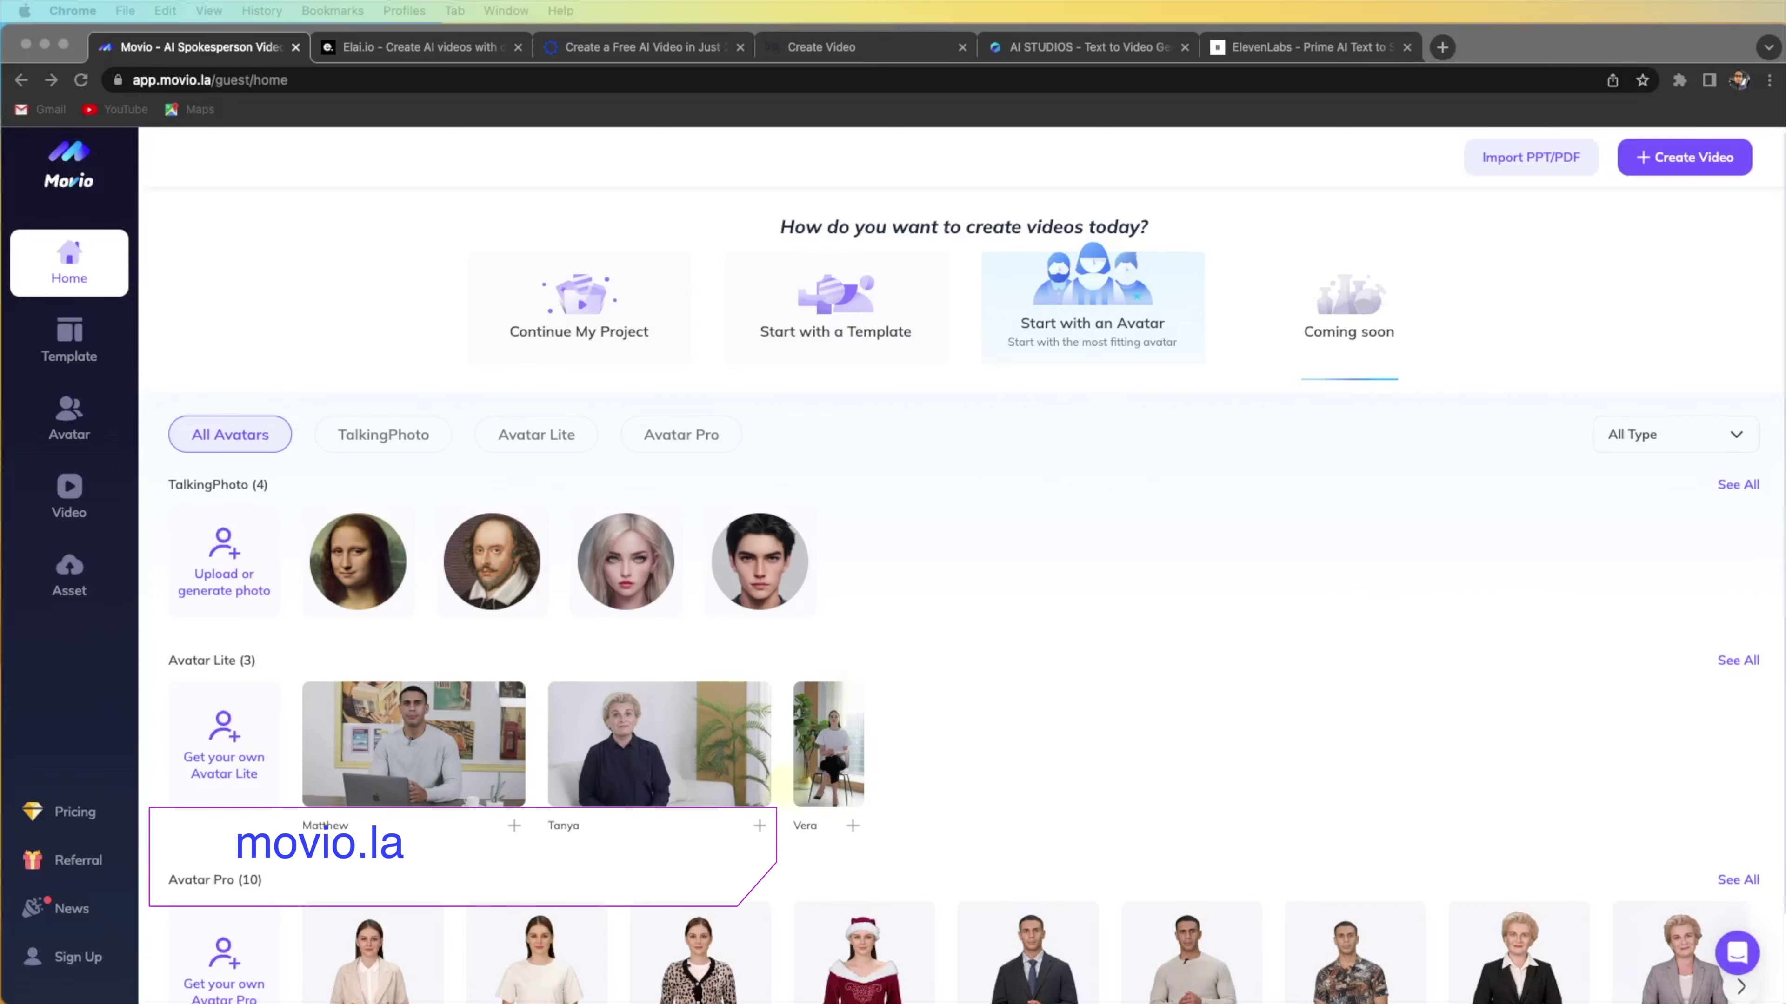
pyautogui.click(655, 760)
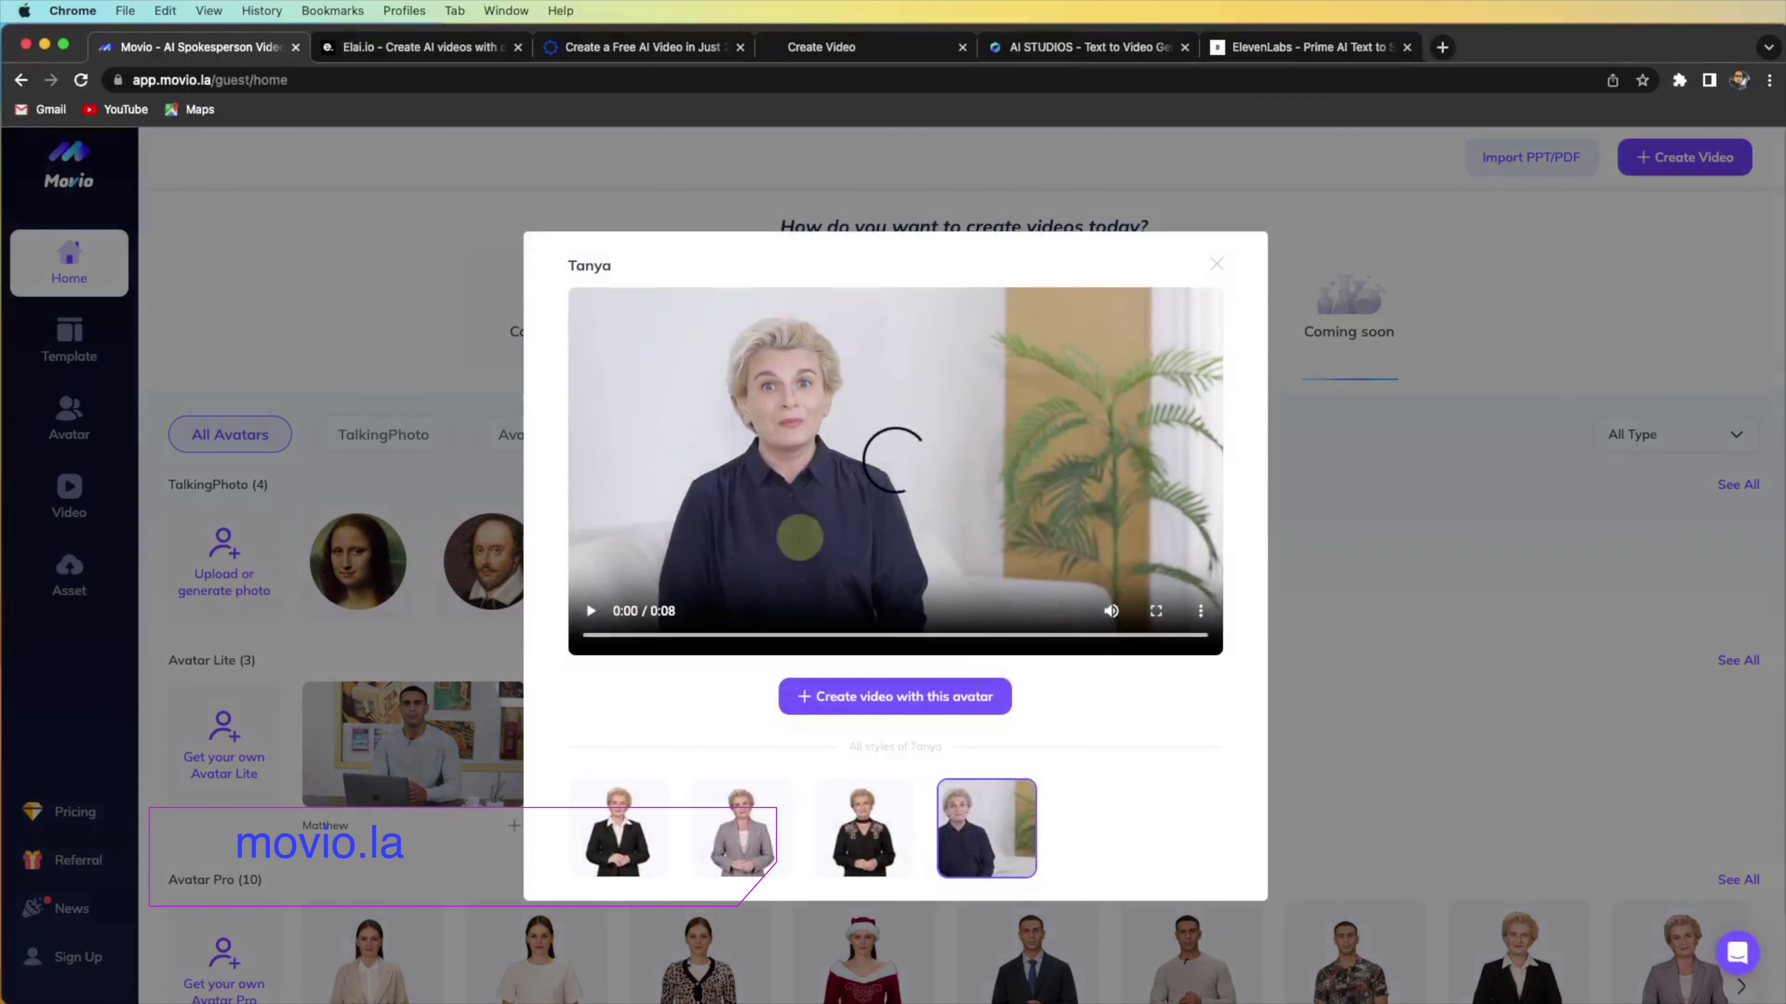
pyautogui.click(591, 611)
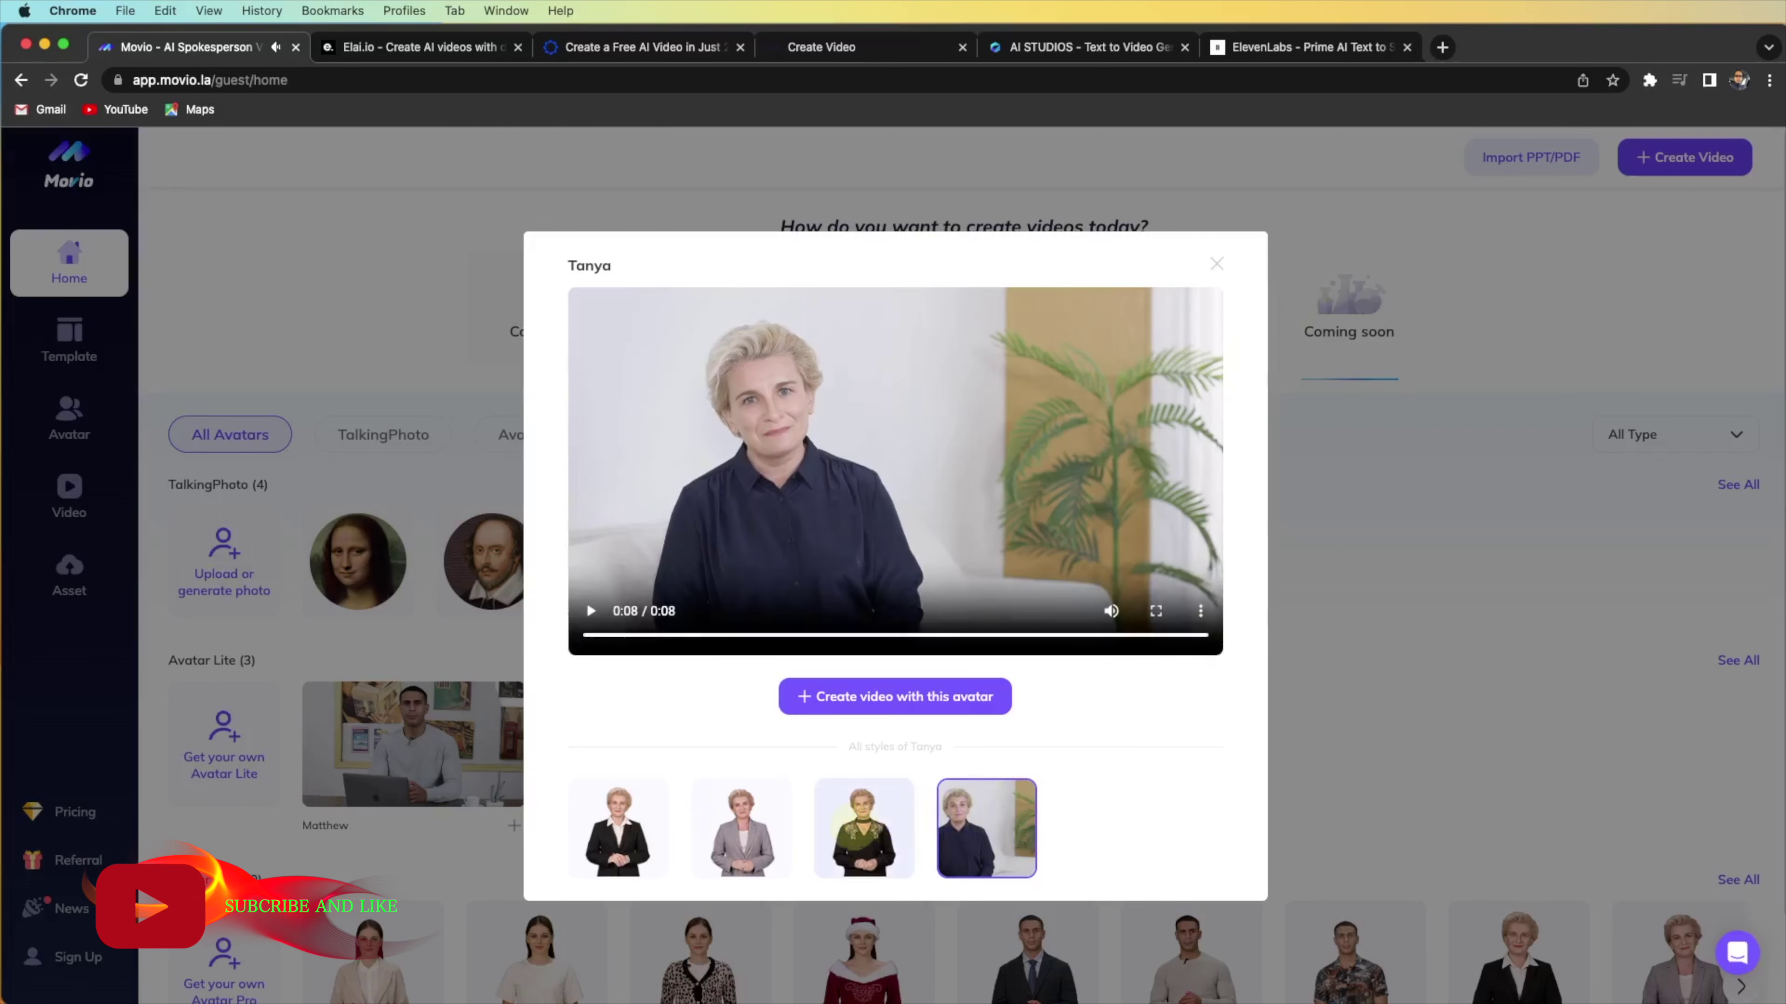
pyautogui.click(840, 820)
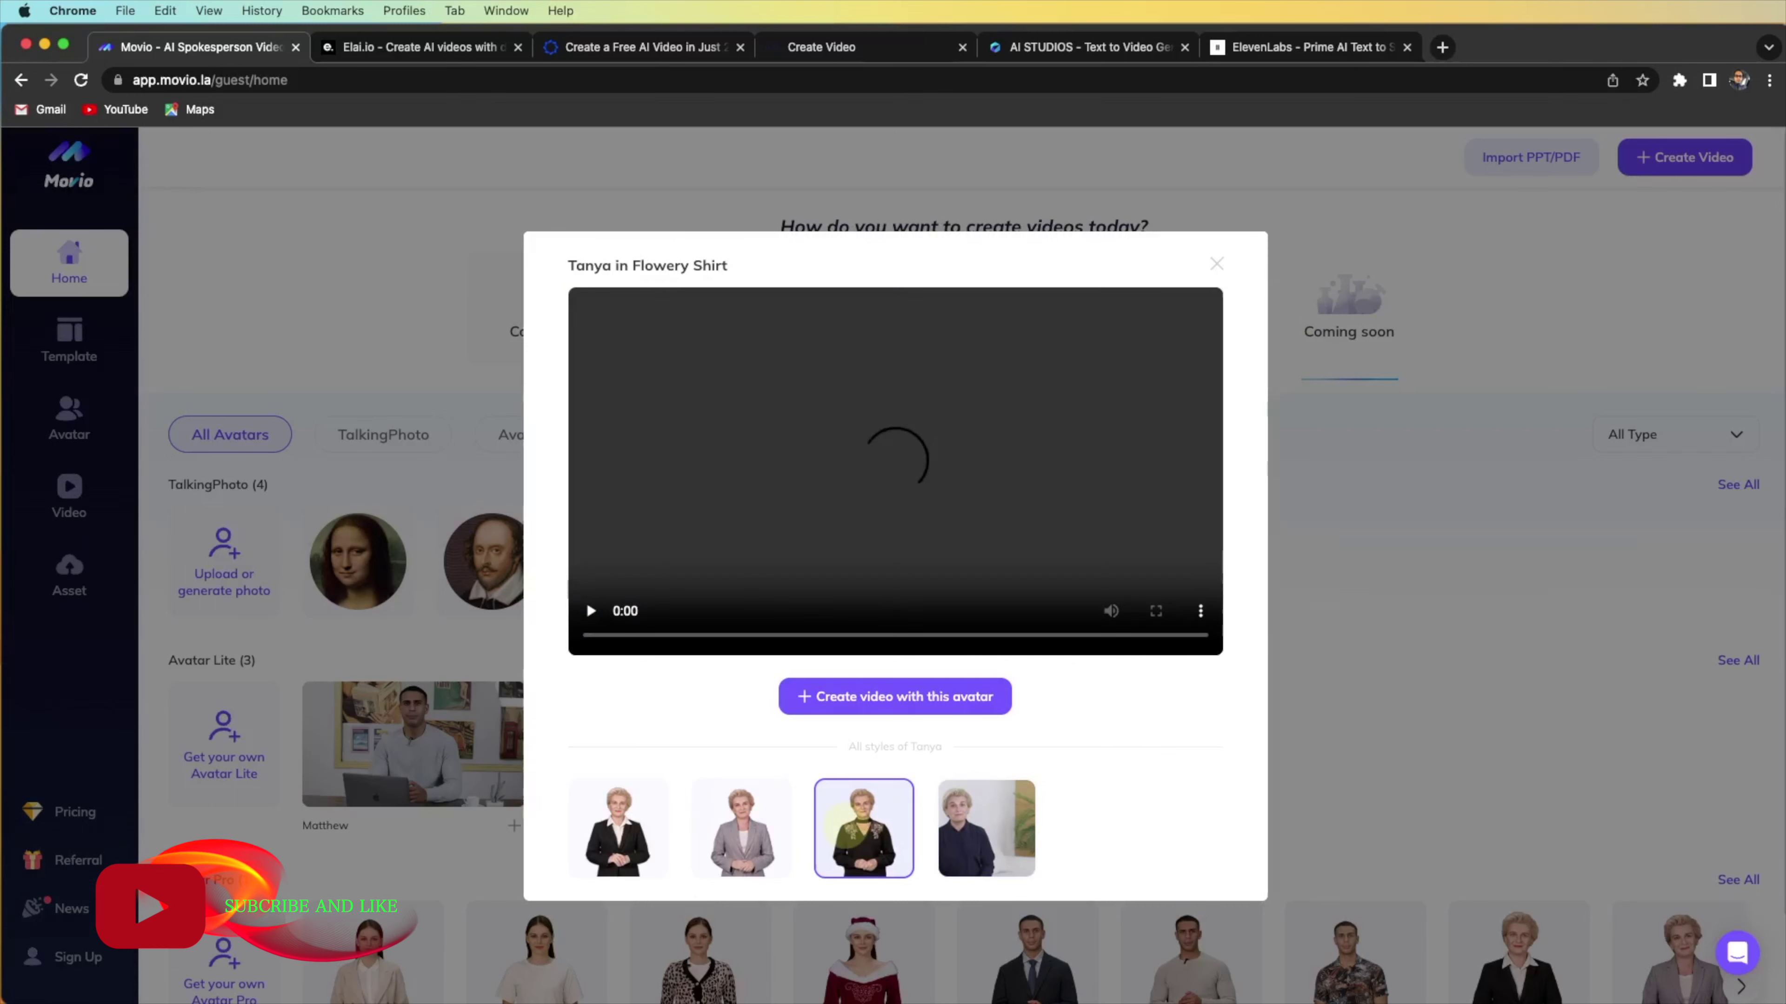
pyautogui.moveTo(935, 699)
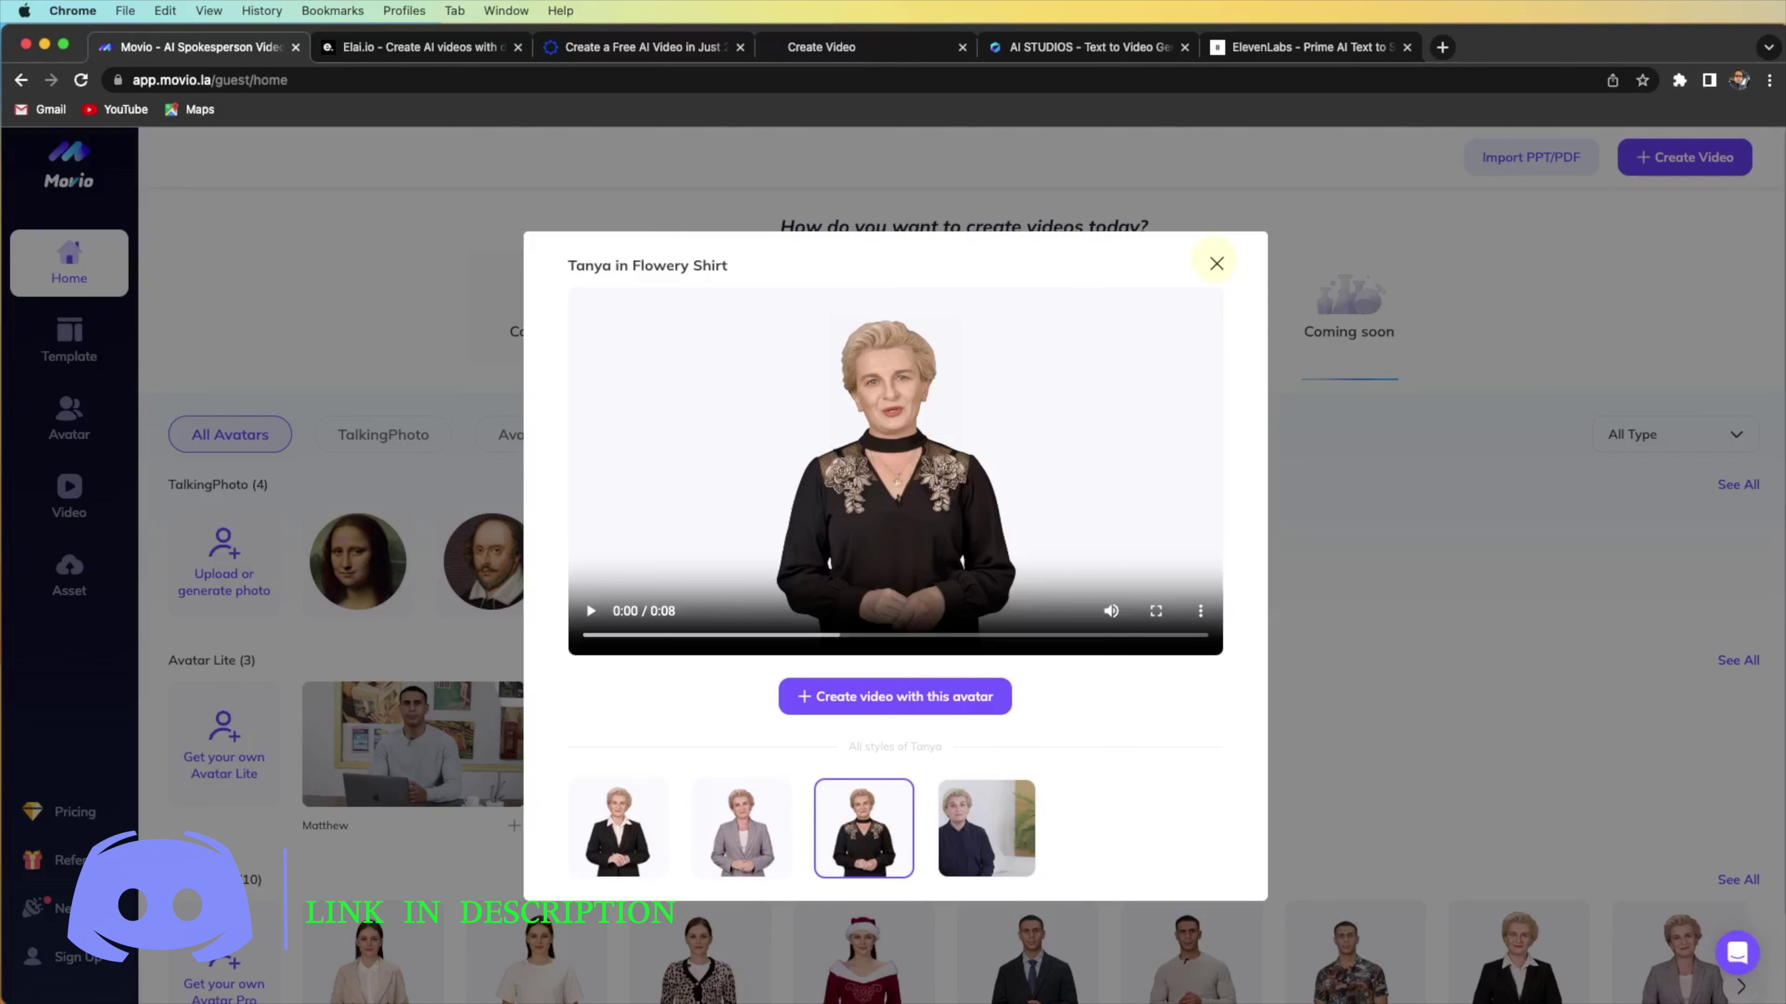
pyautogui.click(1216, 263)
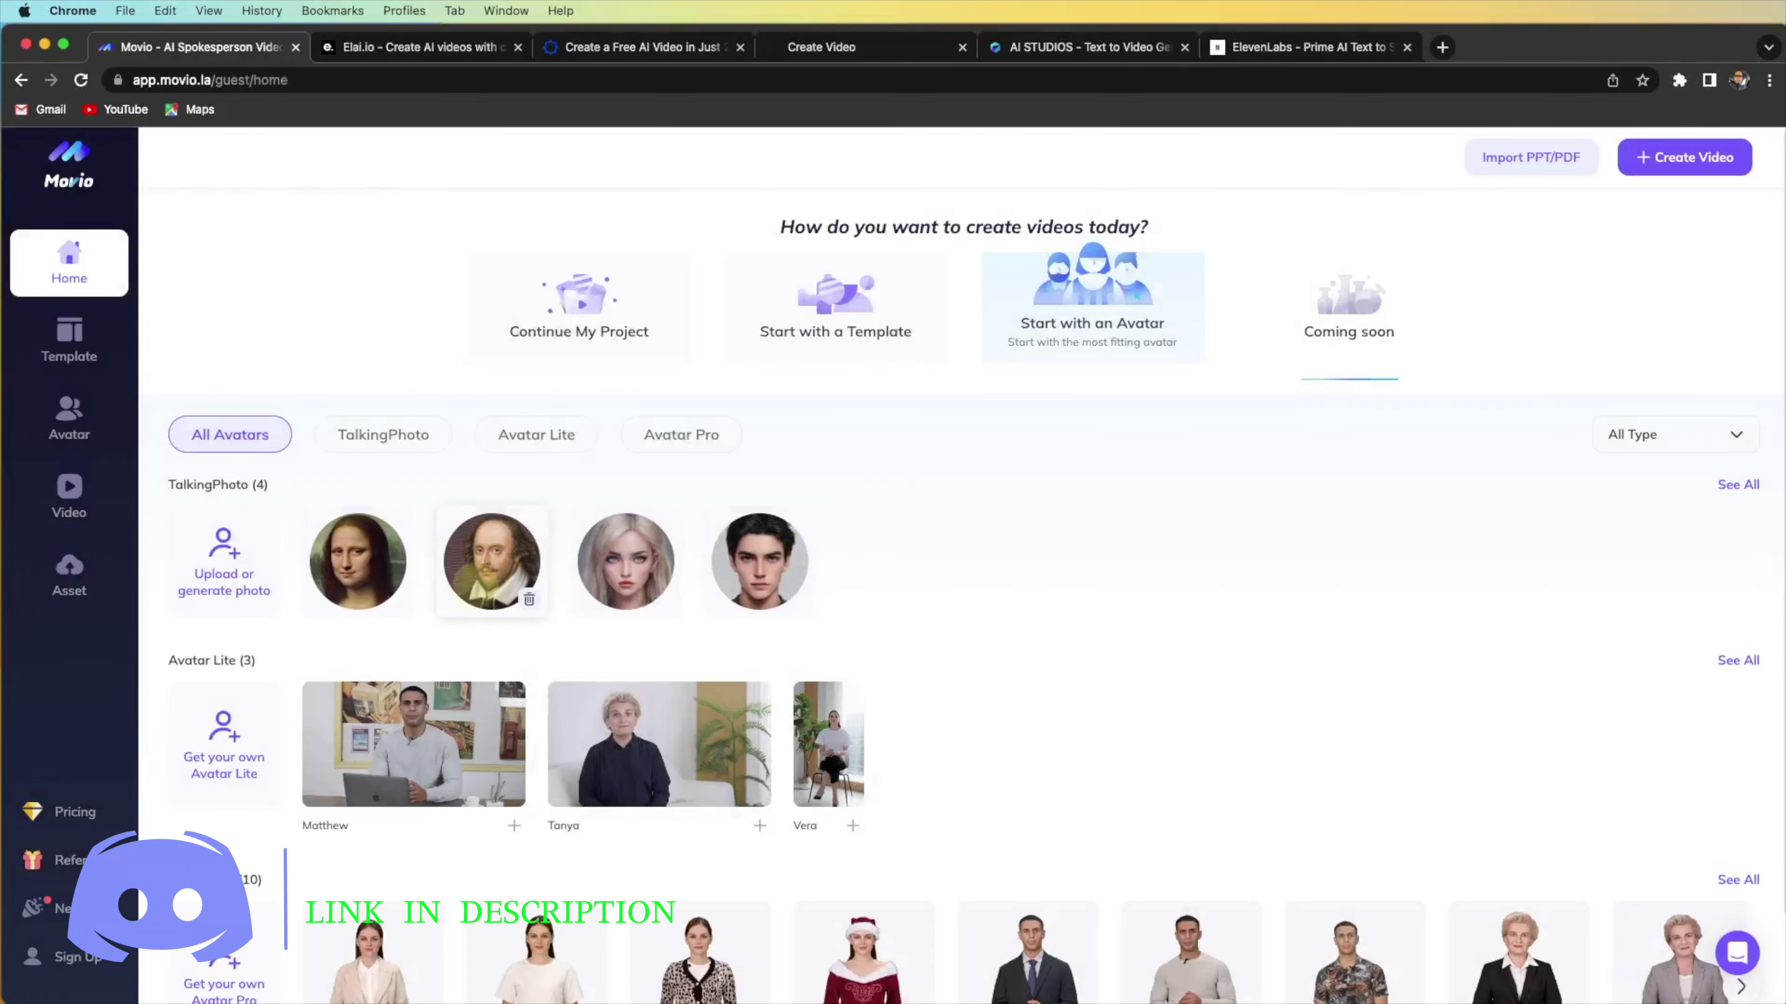
# Browse the Avatar Pro row and check the landscape and portrait options for creating a video with the Matthew avatar
pyautogui.scroll(-3, 1012, 750)
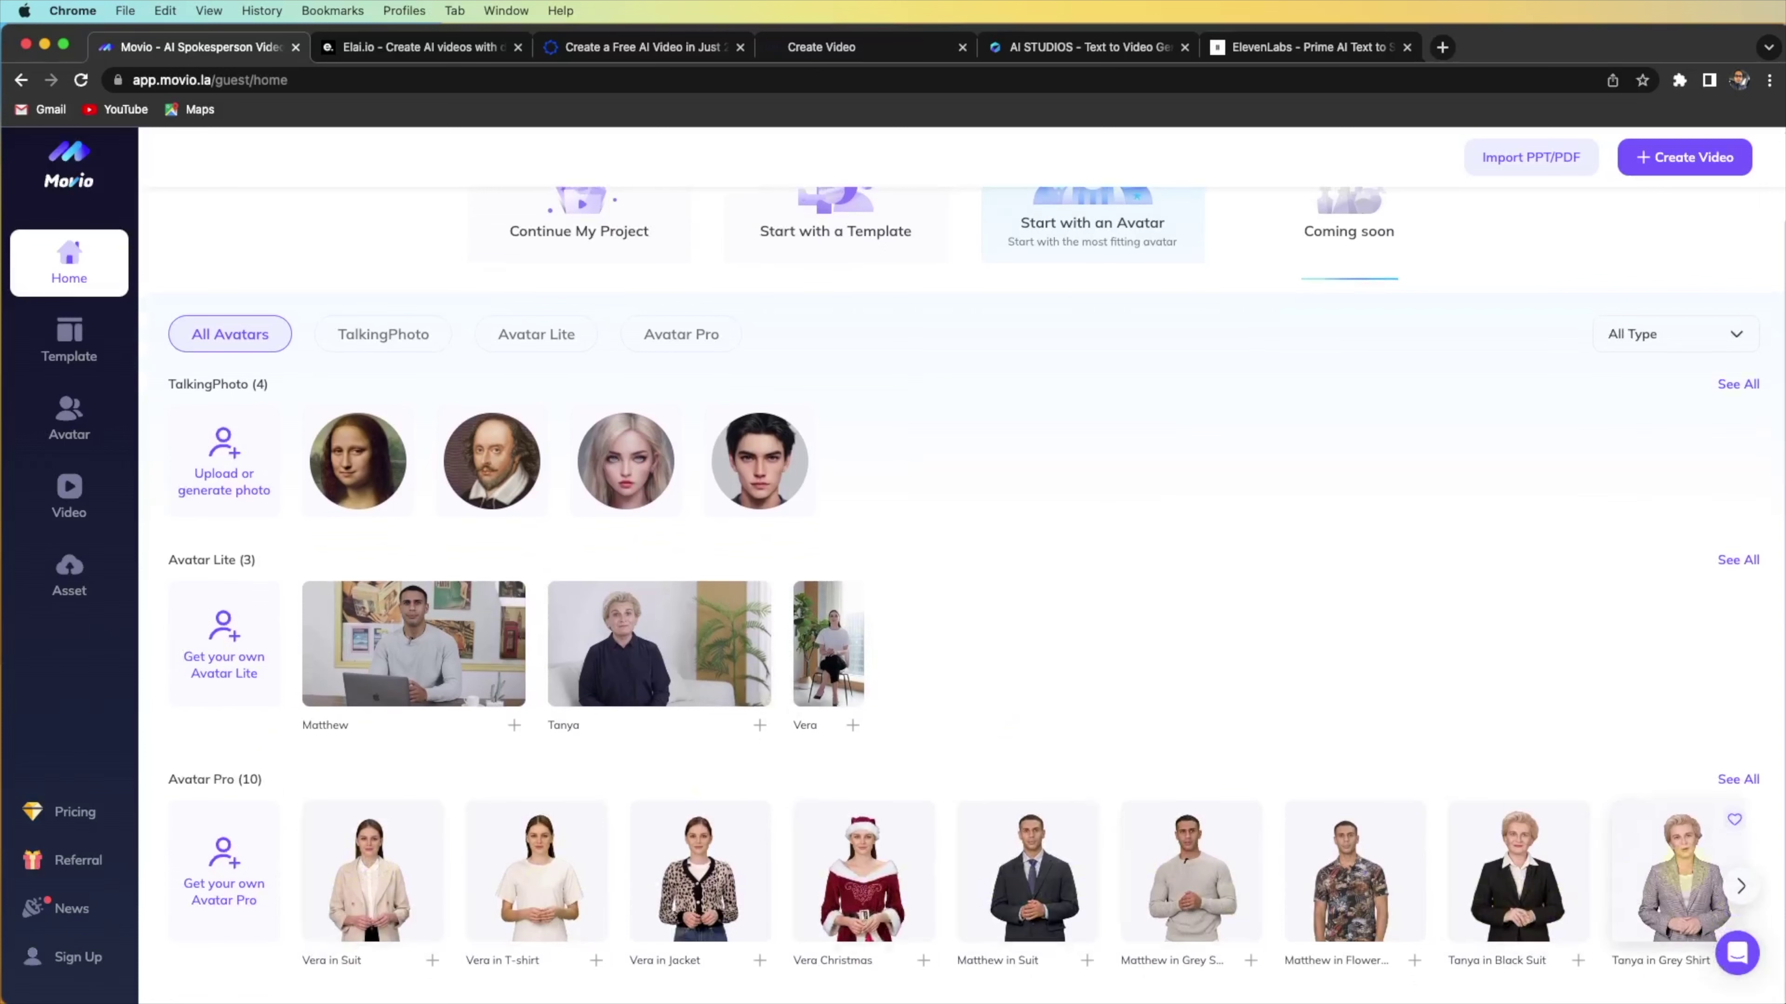
pyautogui.click(1741, 886)
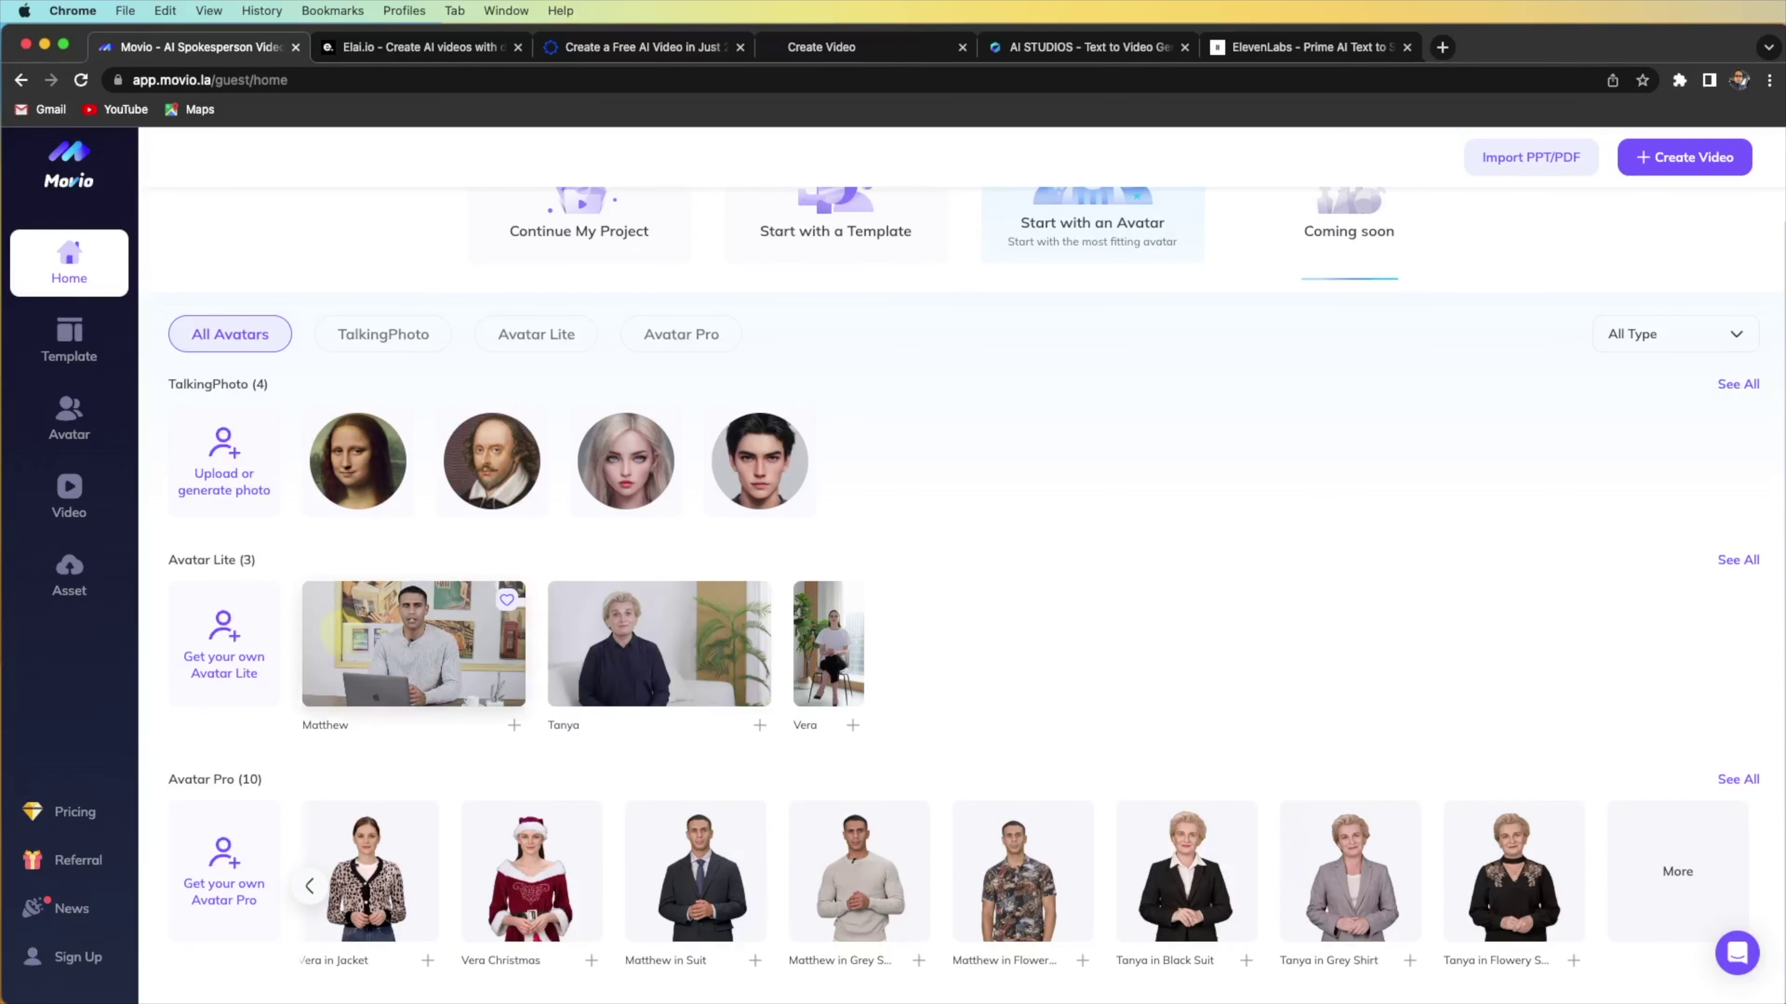
pyautogui.click(404, 637)
pyautogui.click(904, 694)
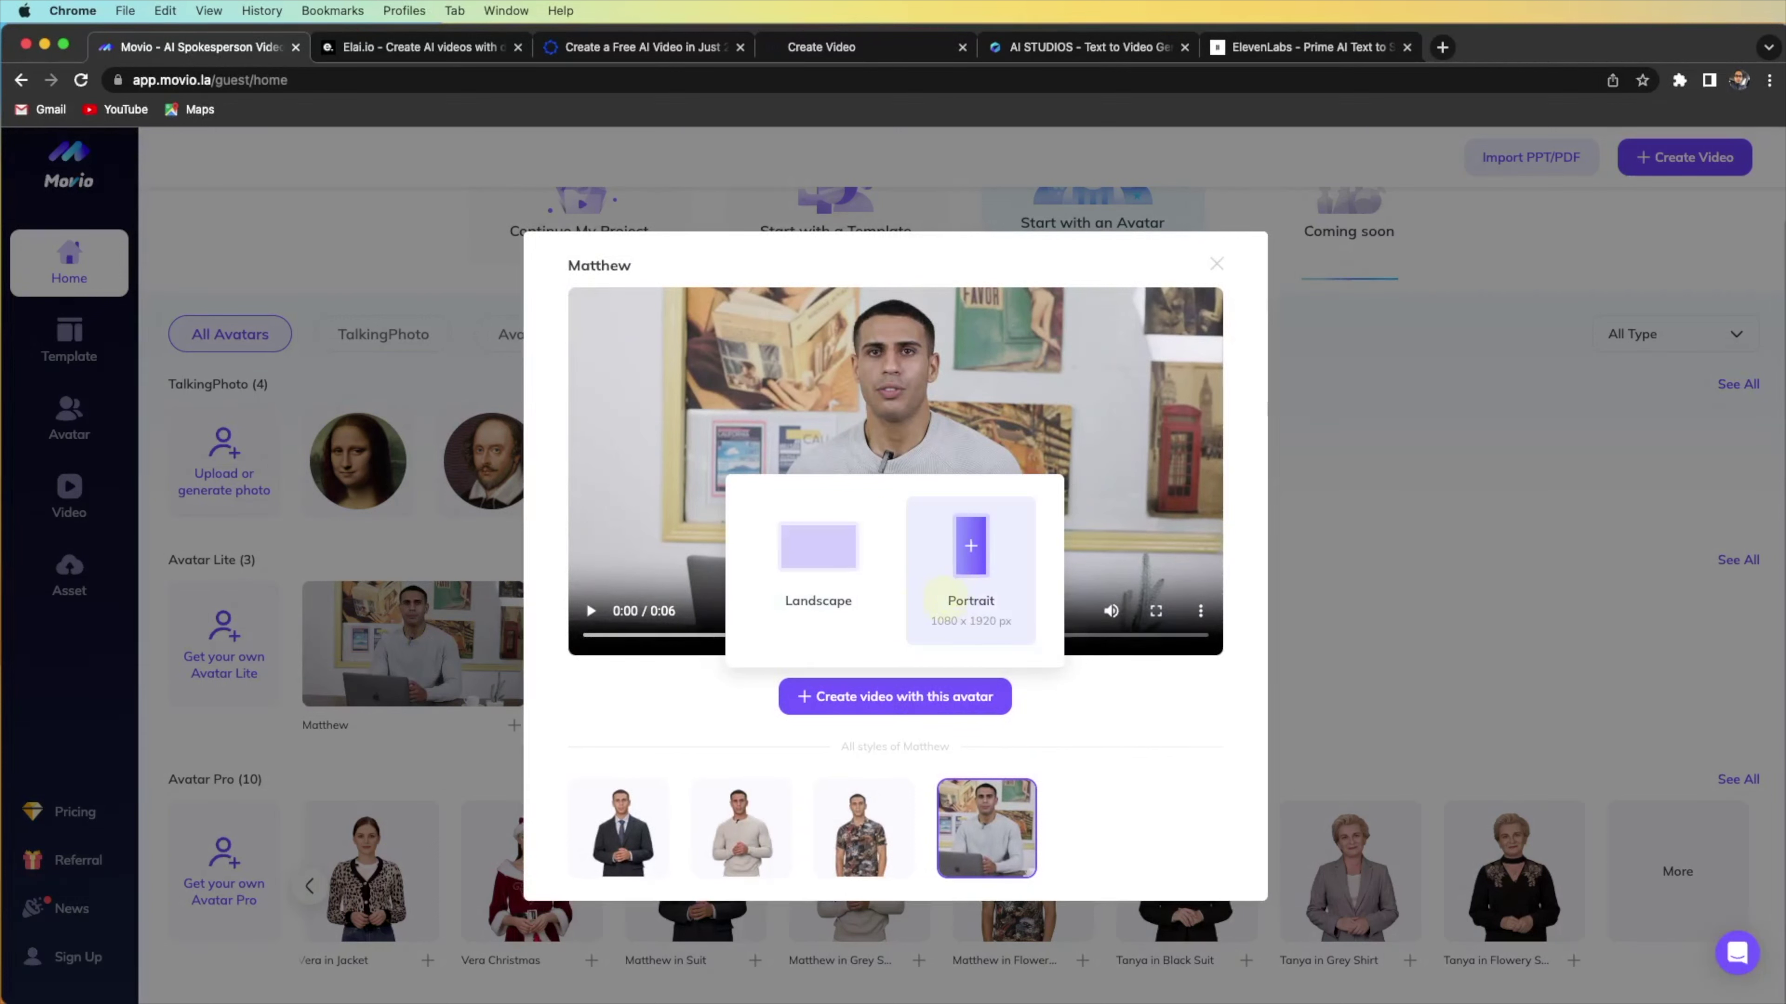
pyautogui.click(970, 584)
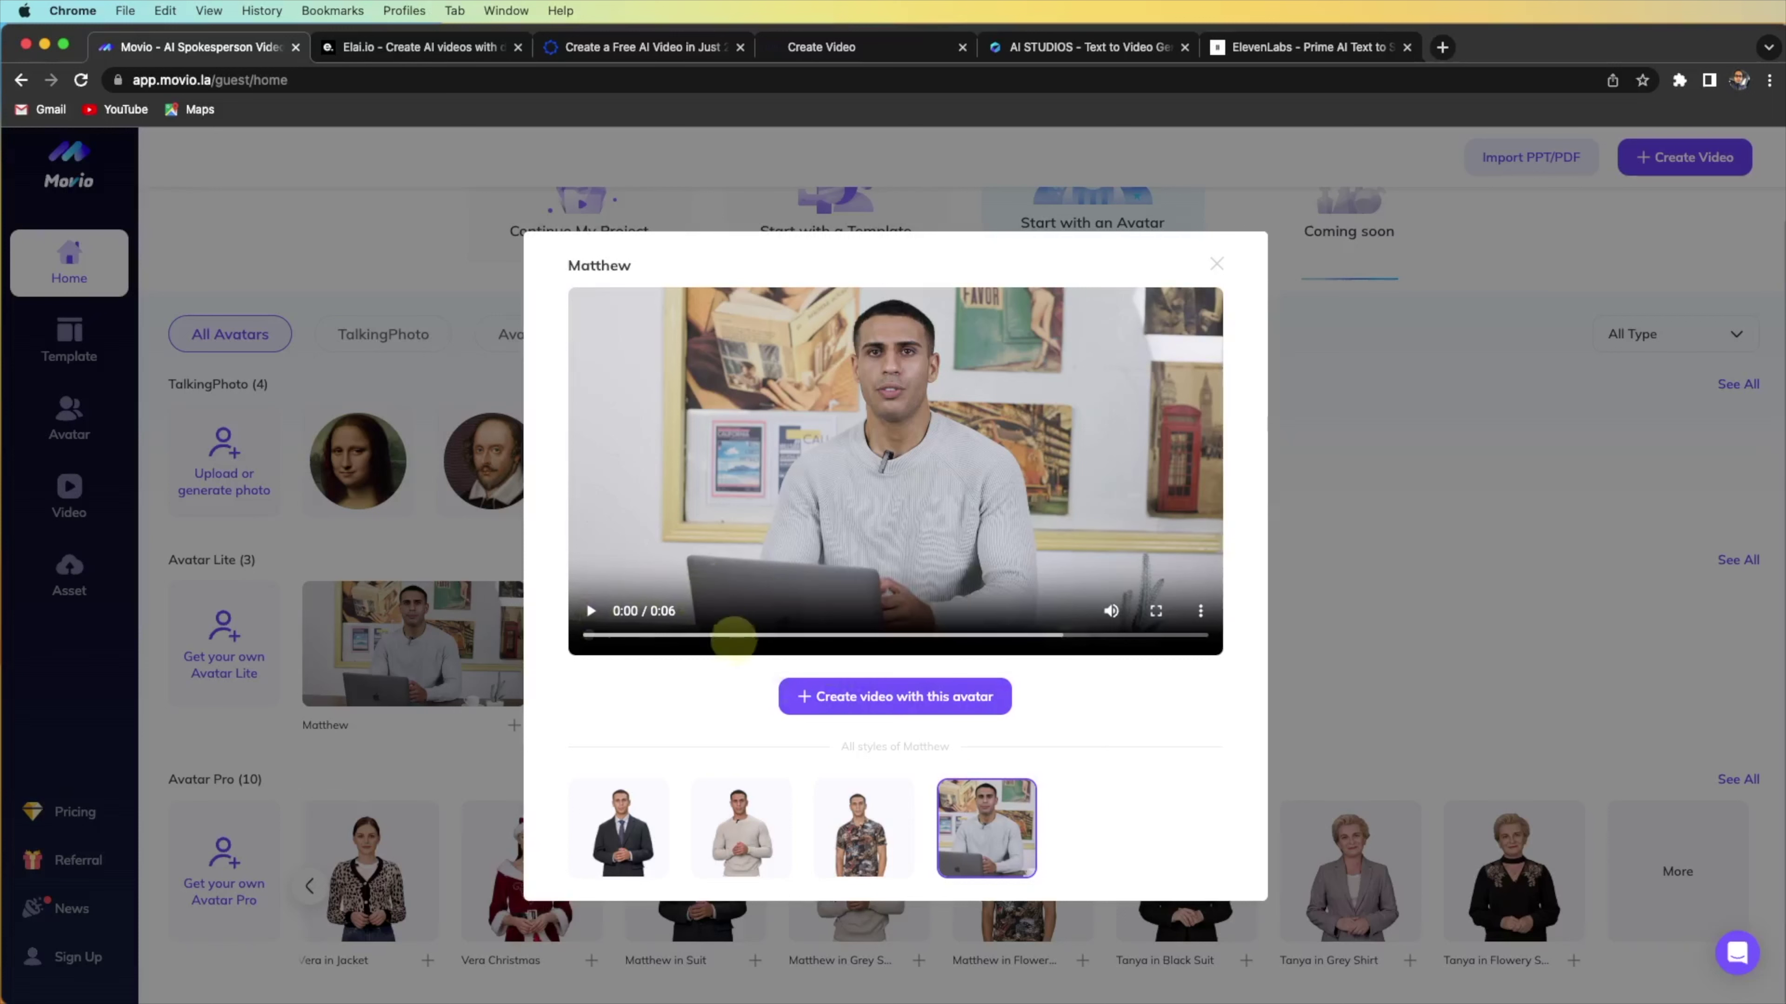
pyautogui.click(846, 696)
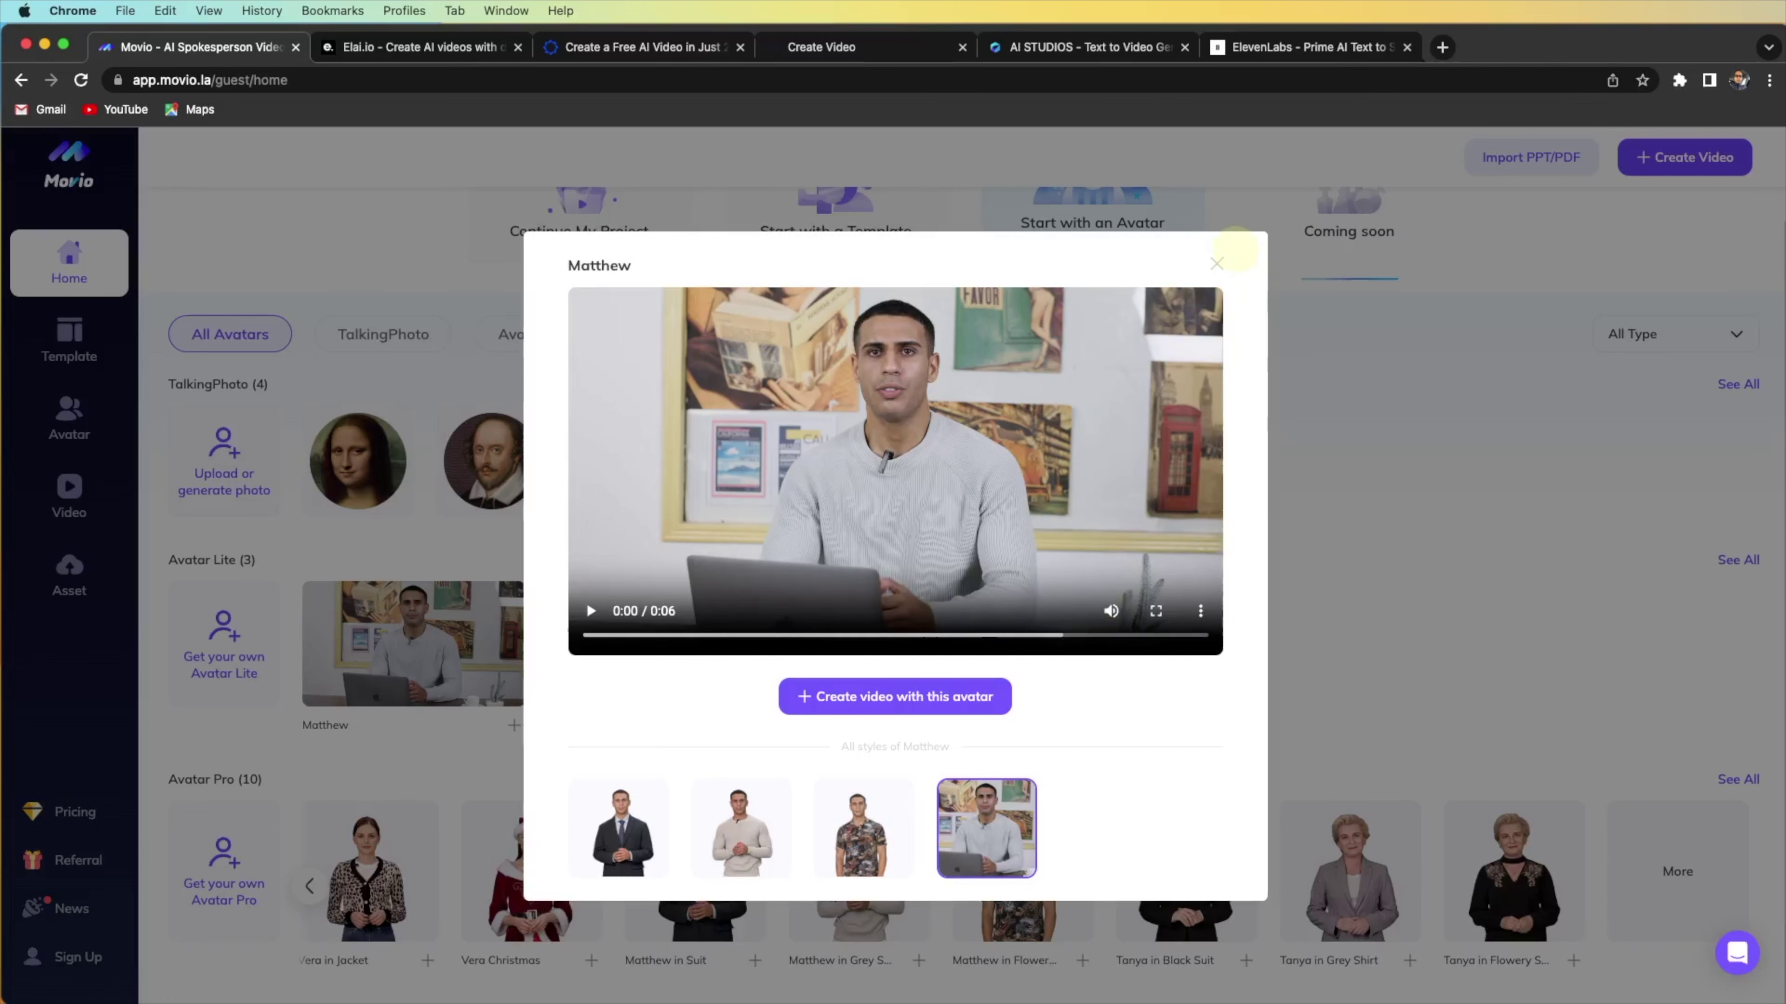
pyautogui.click(1216, 264)
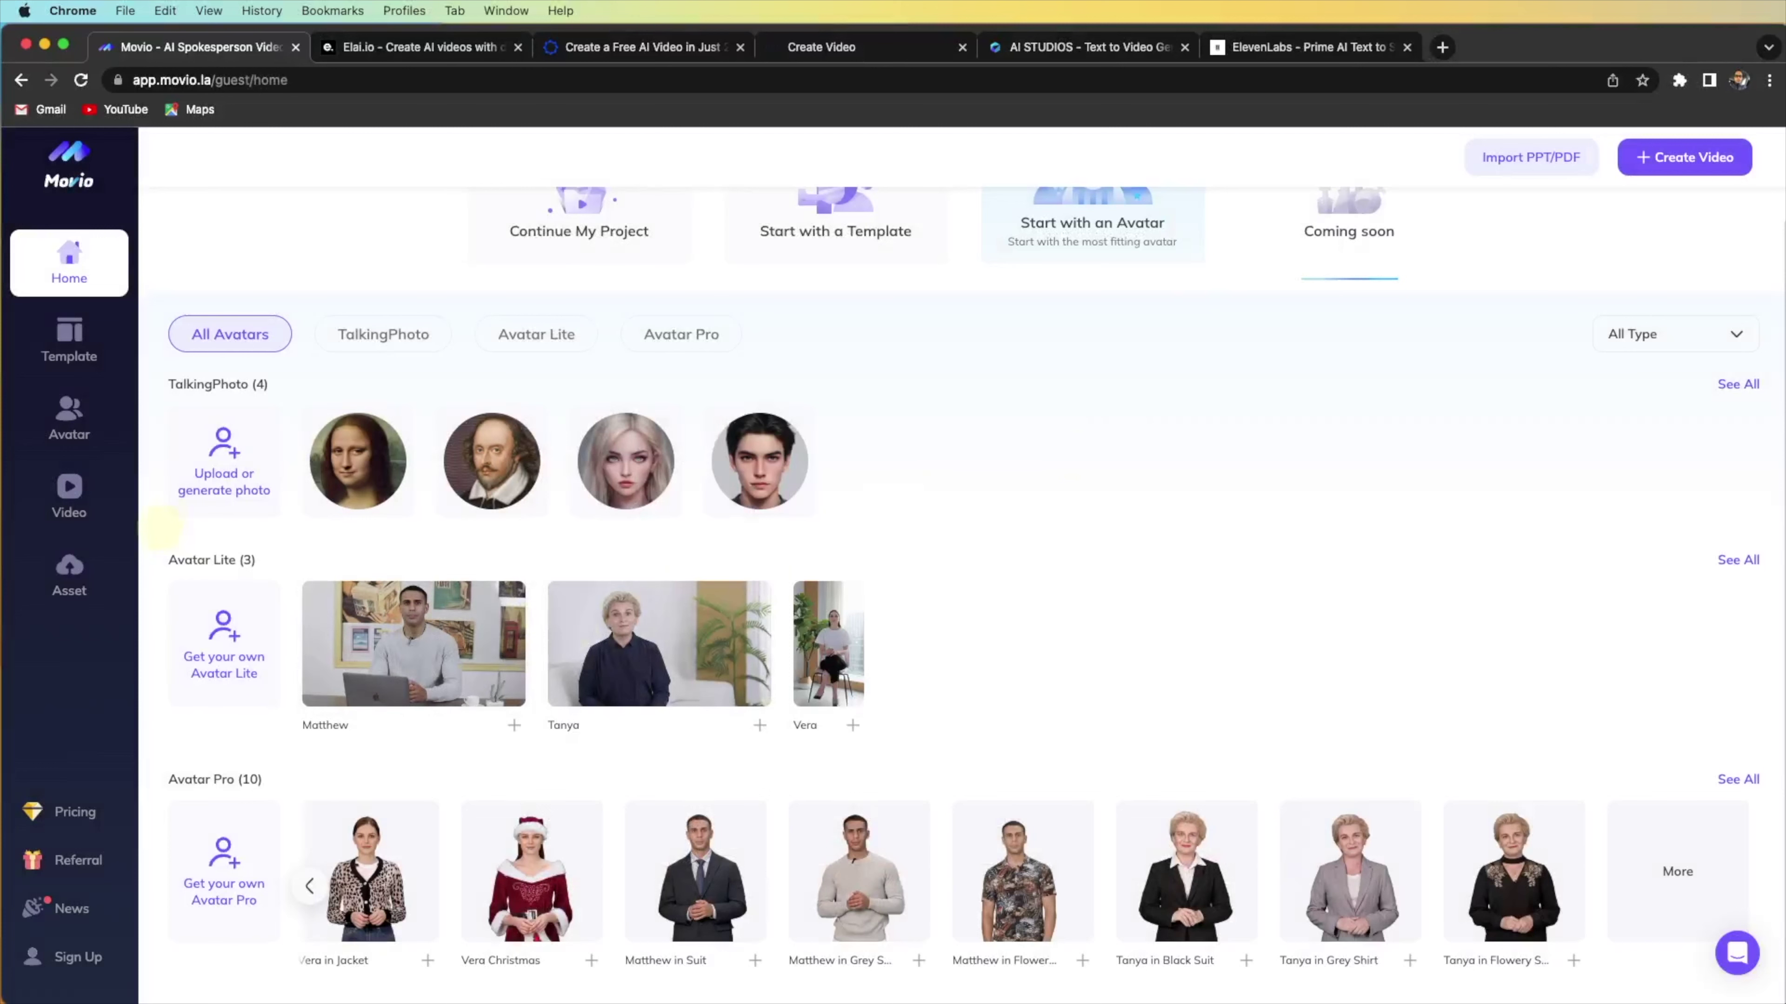
# Show the options for uploading or generating a TalkingPhoto face image
pyautogui.click(225, 504)
pyautogui.moveTo(1671, 154)
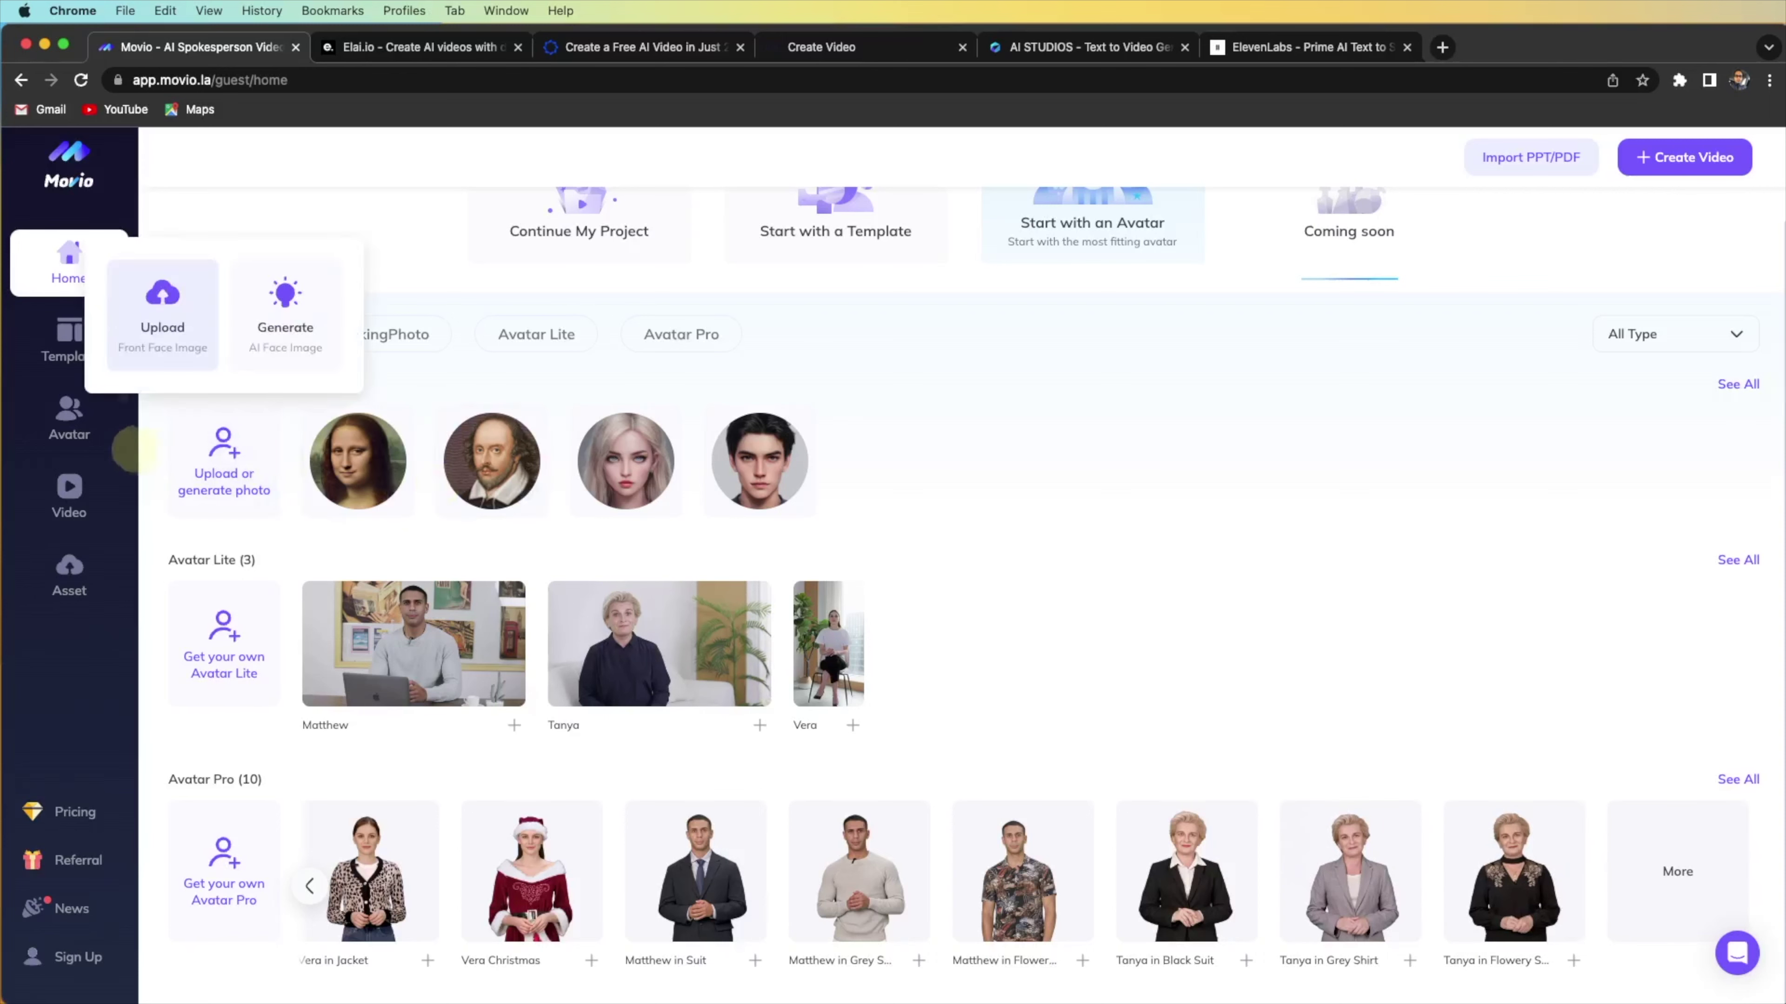
# Open the video template library, preview the Football News template, and look through the other landscape template categories
pyautogui.click(69, 350)
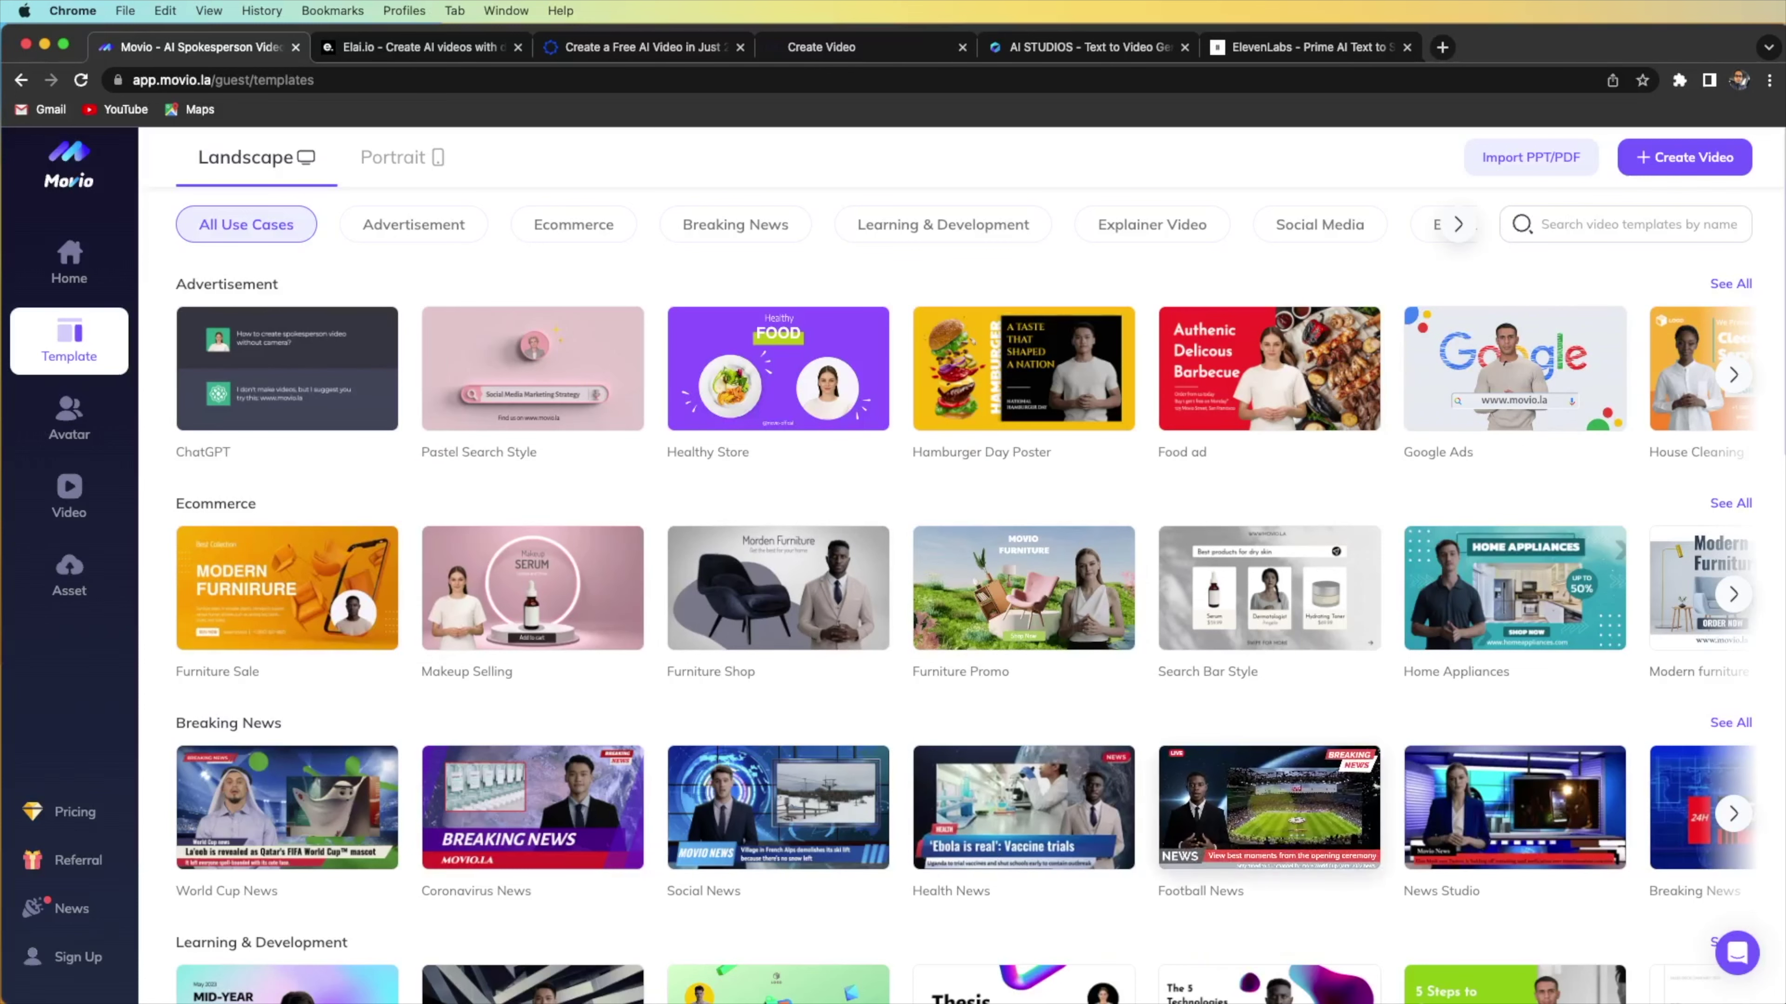
pyautogui.click(1265, 801)
pyautogui.click(1216, 236)
pyautogui.scroll(-5, 1522, 711)
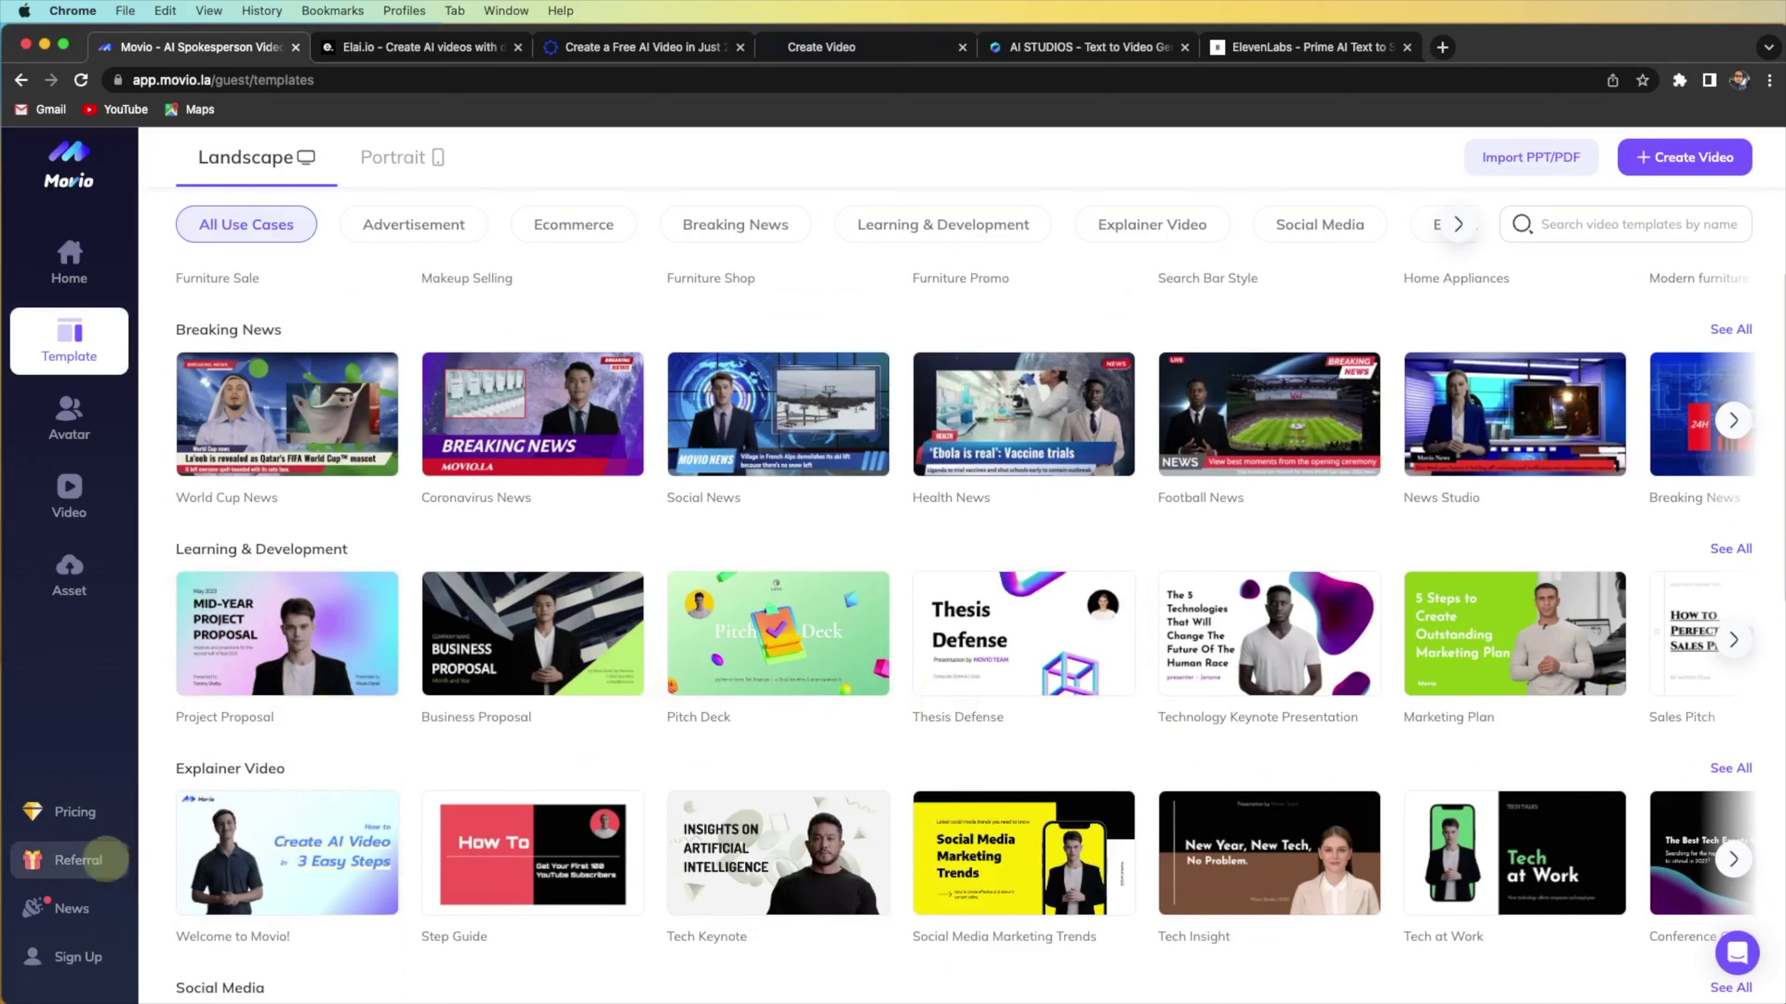
# View the Movio pricing plans and close the overview
pyautogui.click(76, 816)
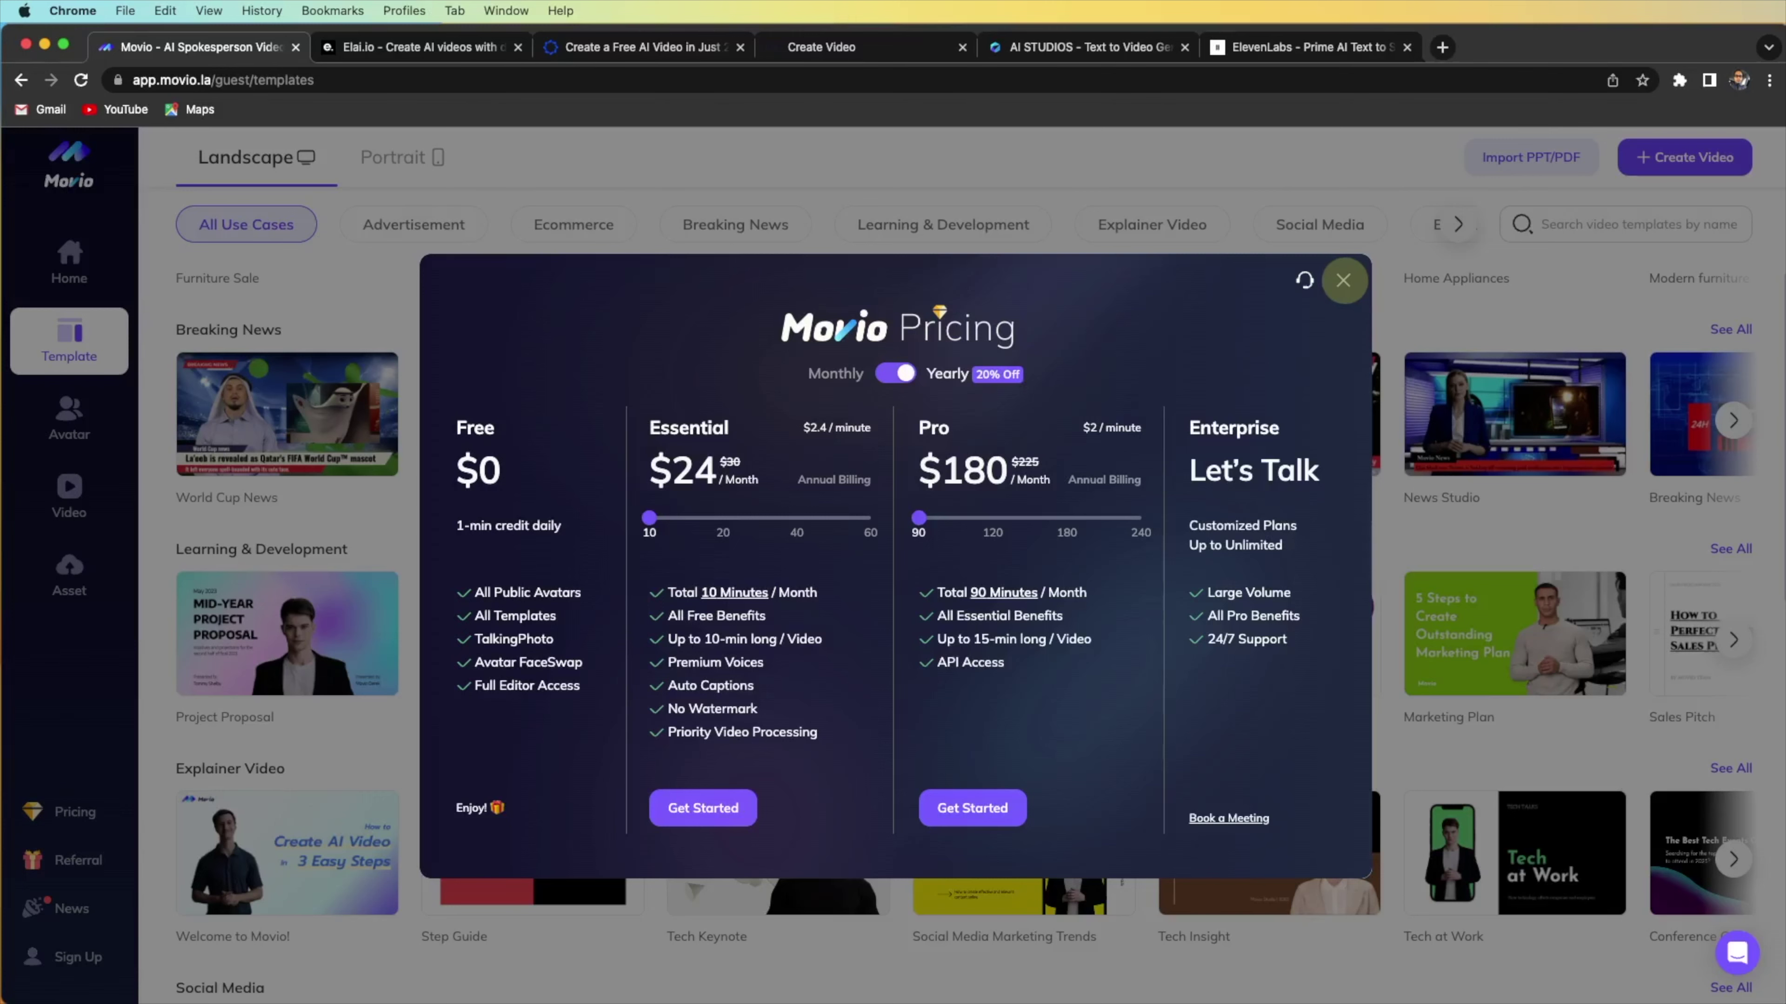
pyautogui.click(1343, 280)
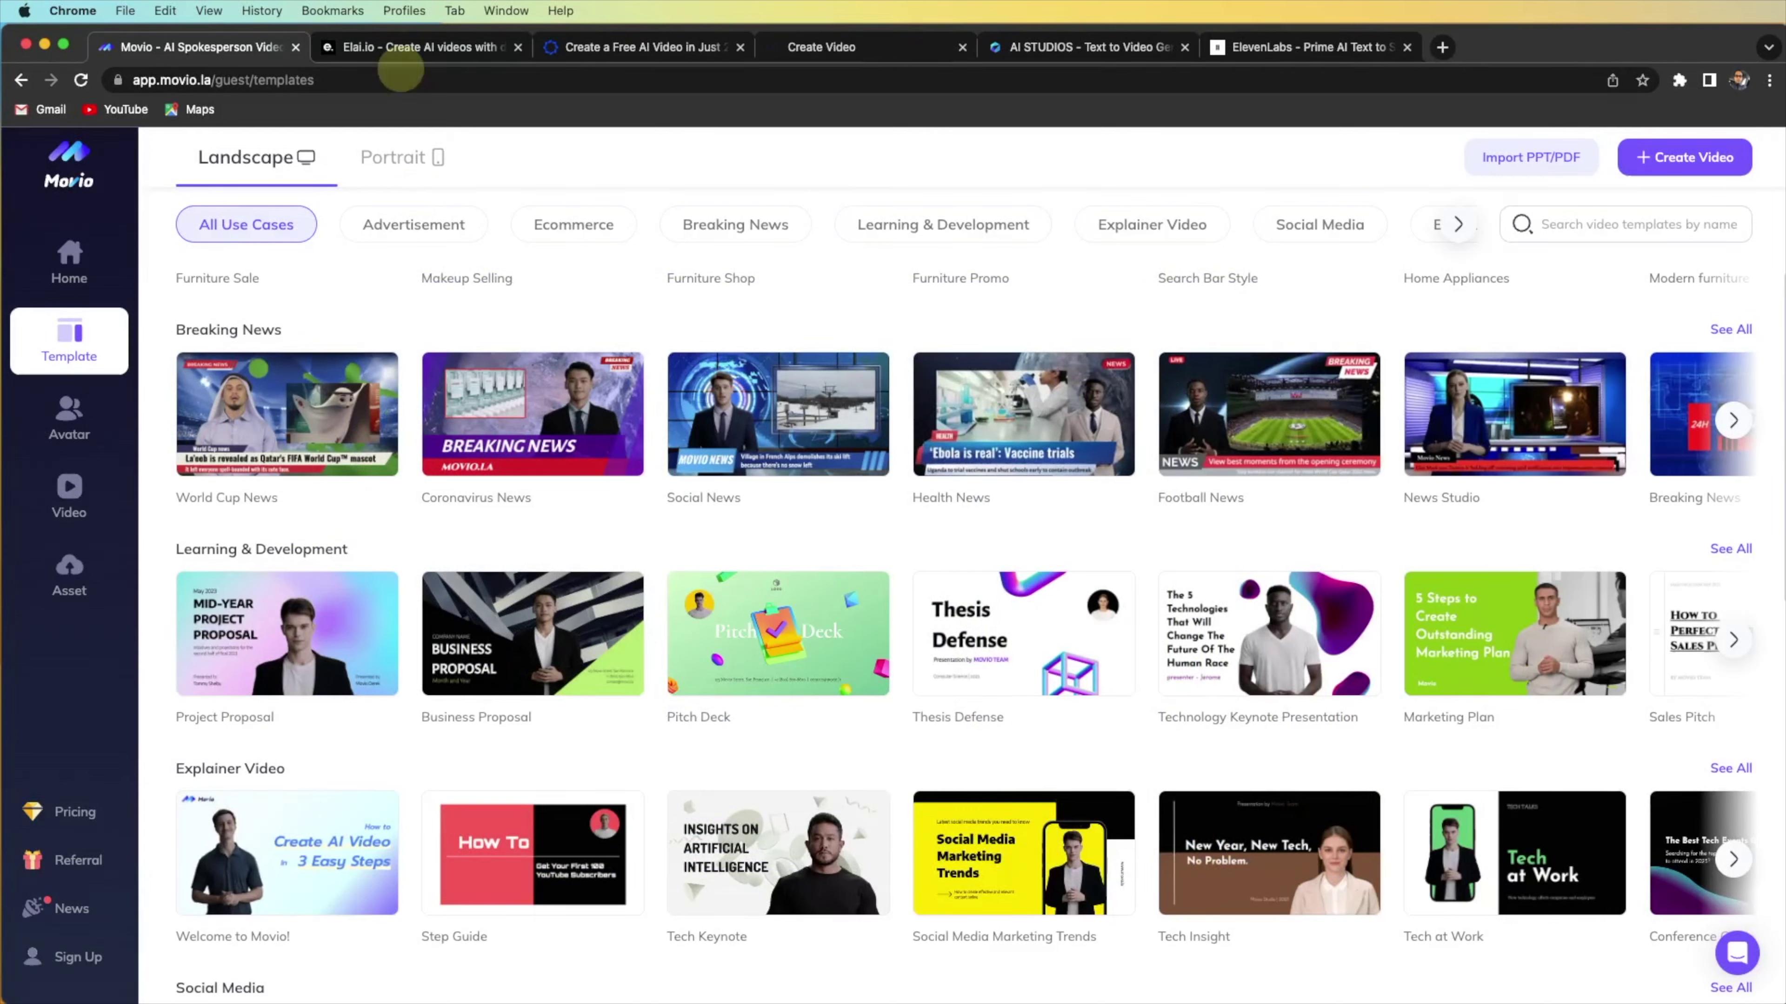
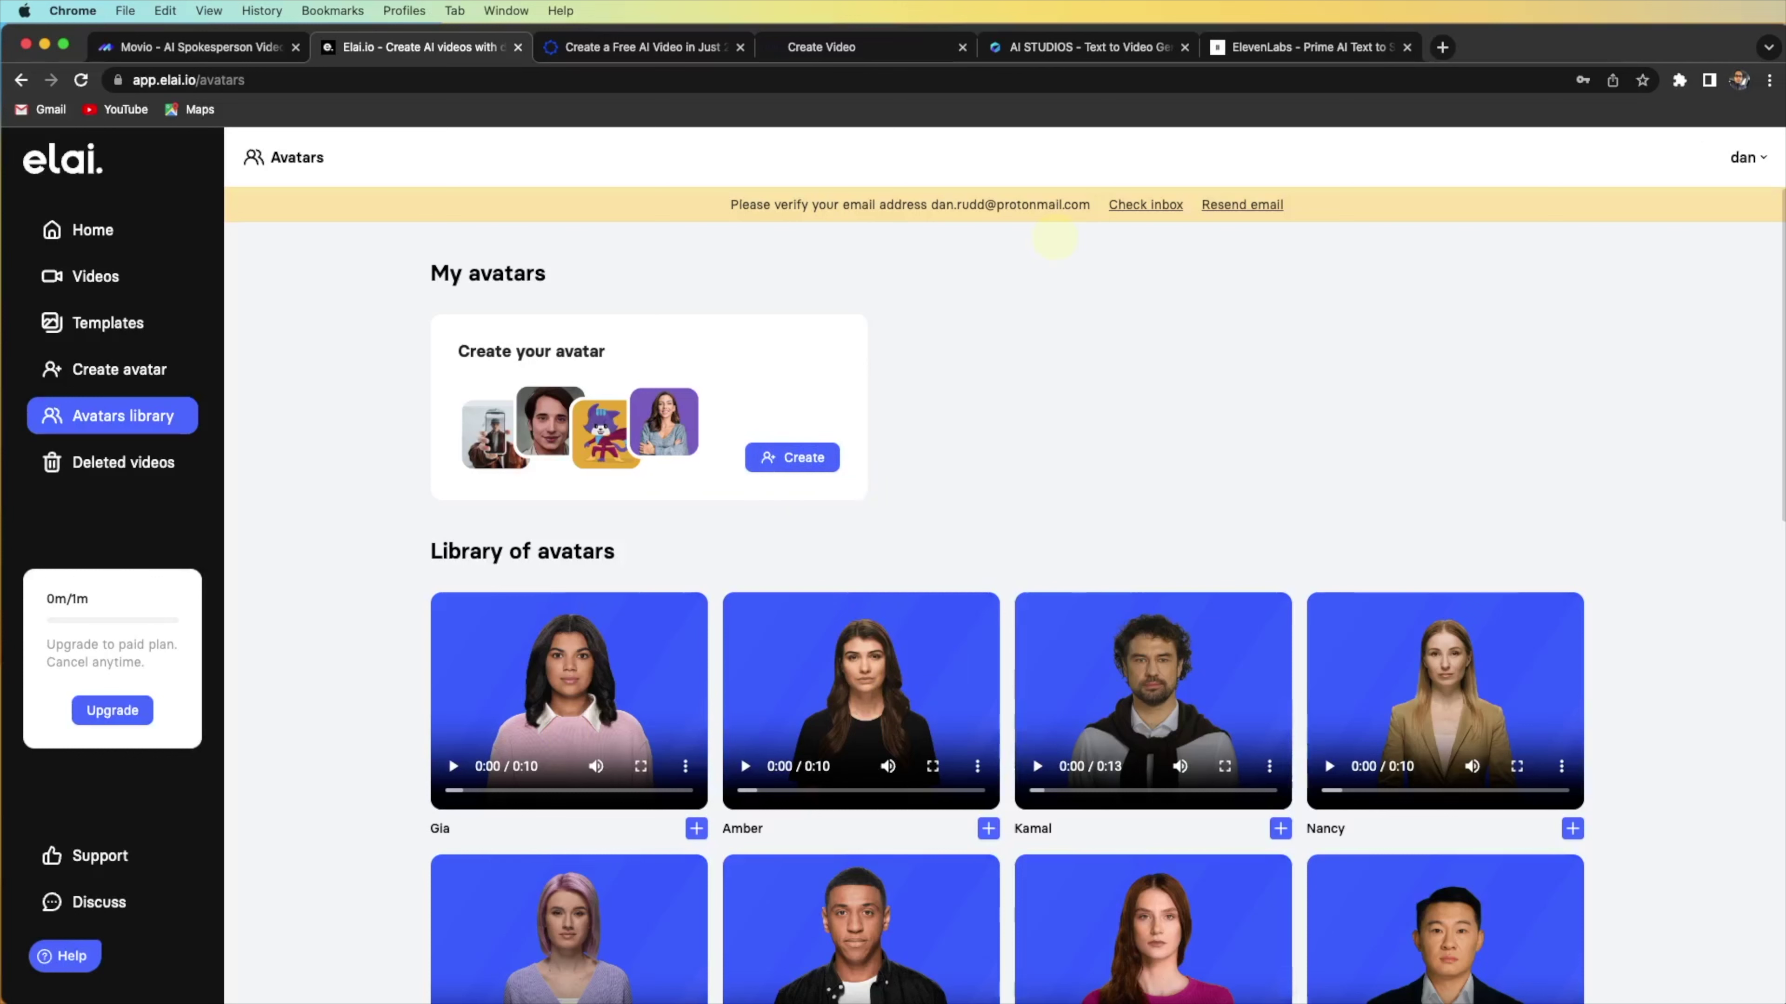
# In Elai.io, look over the avatar library and browse the regular designs offered for creating a template
pyautogui.scroll(-1, 945, 495)
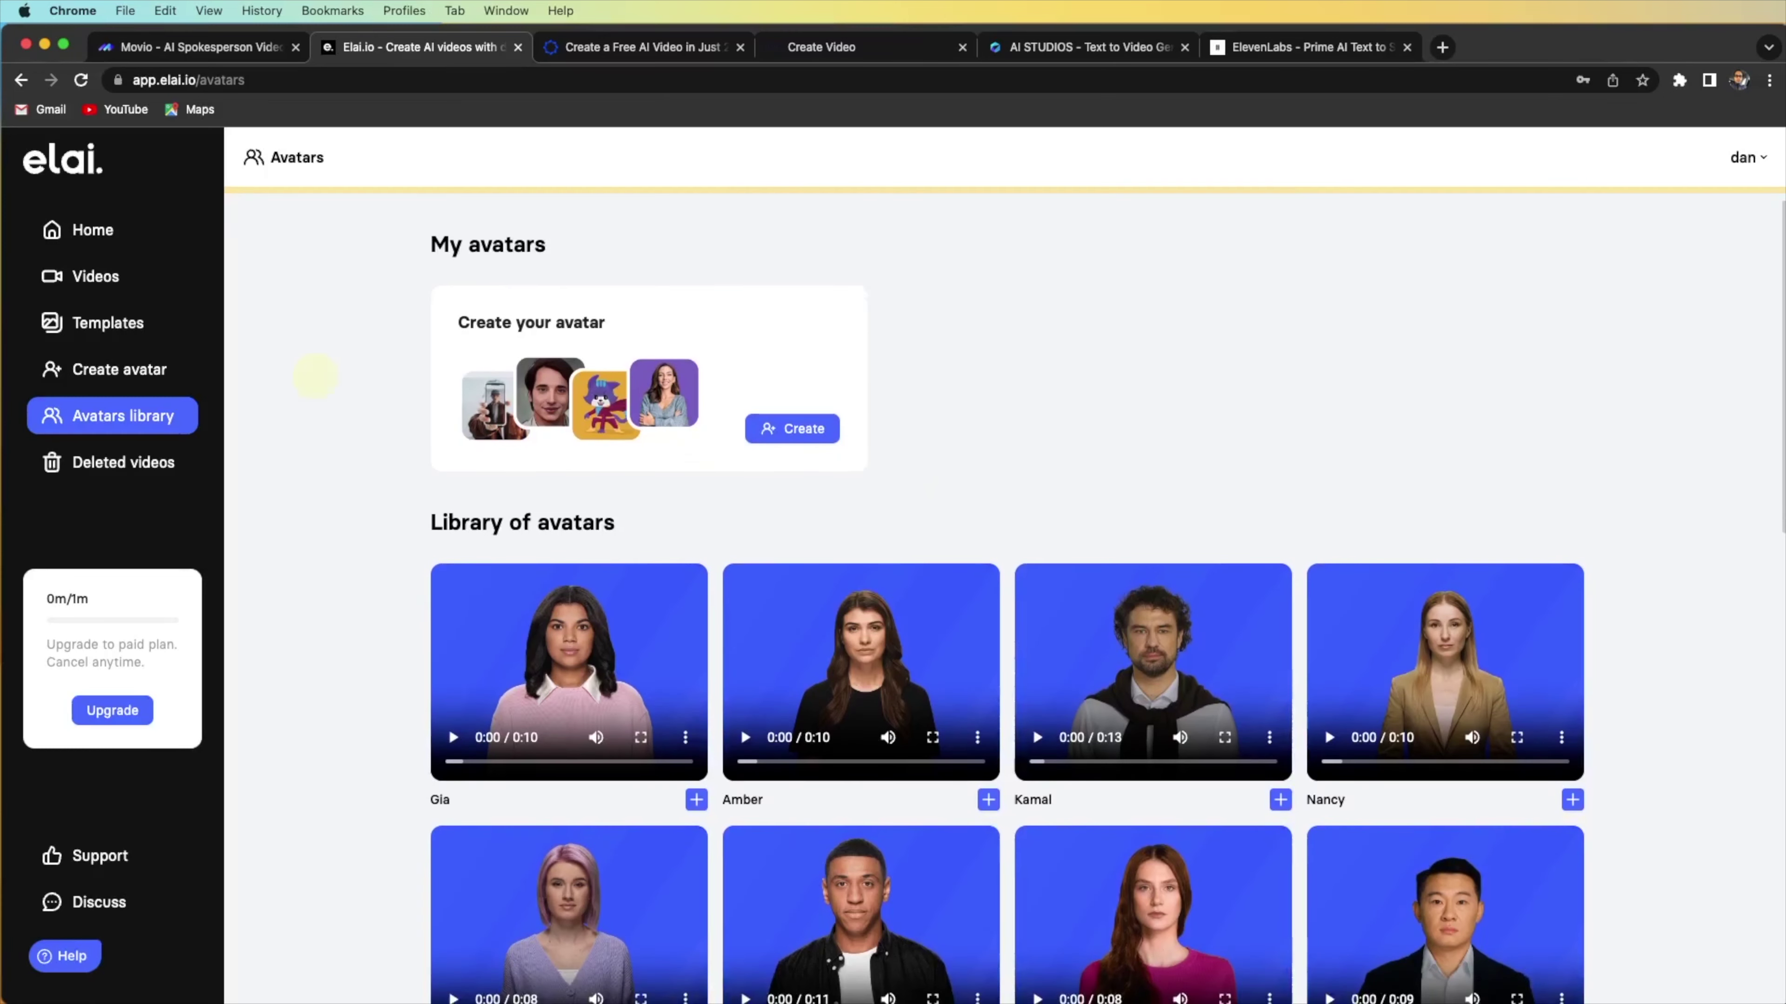
pyautogui.click(140, 322)
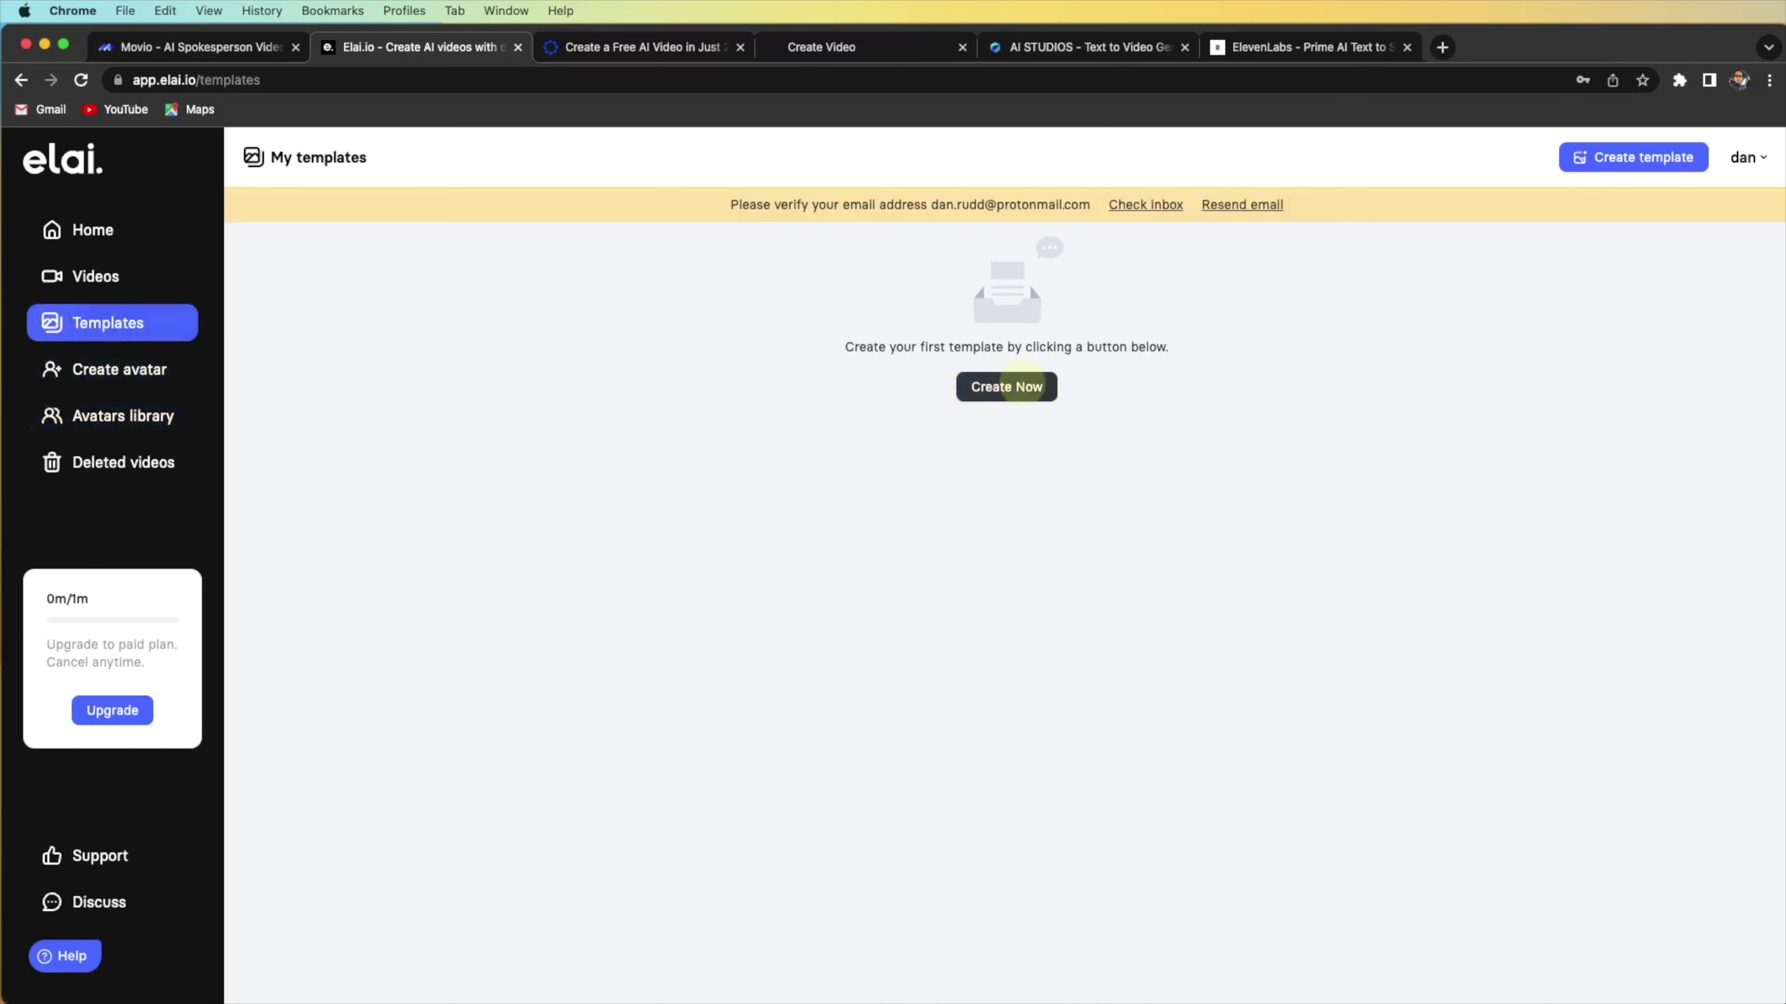
pyautogui.click(1026, 387)
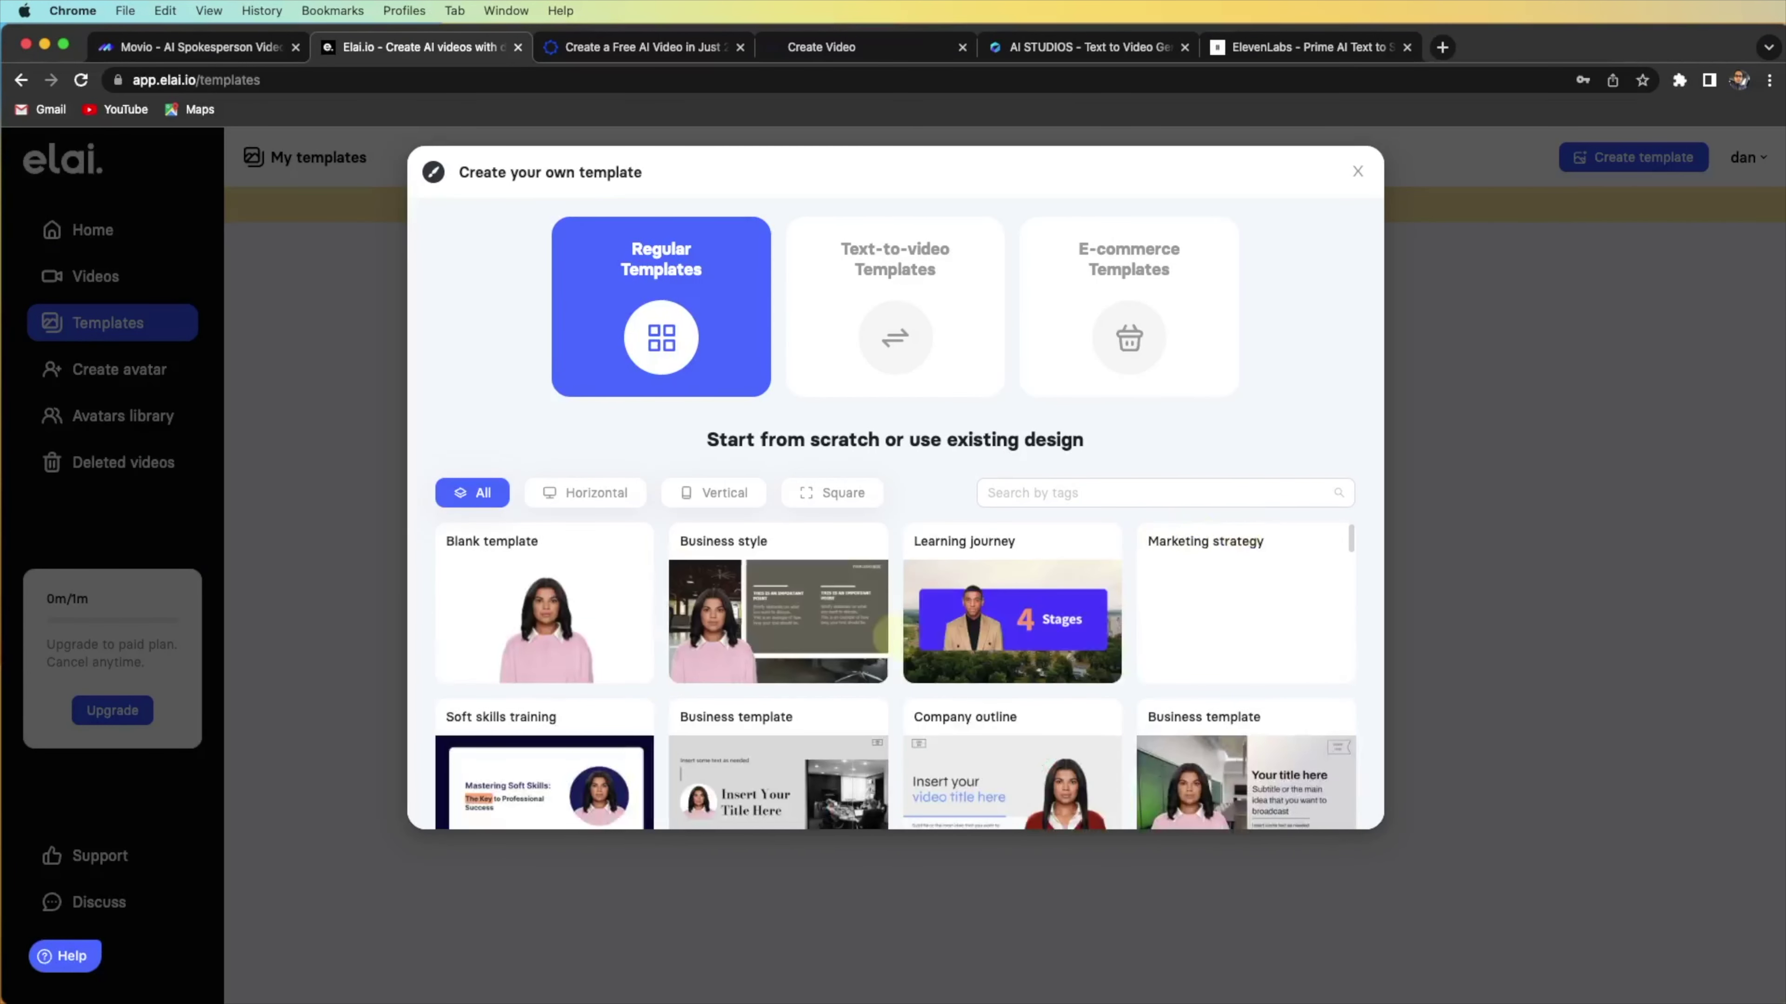
pyautogui.scroll(-5, 1068, 638)
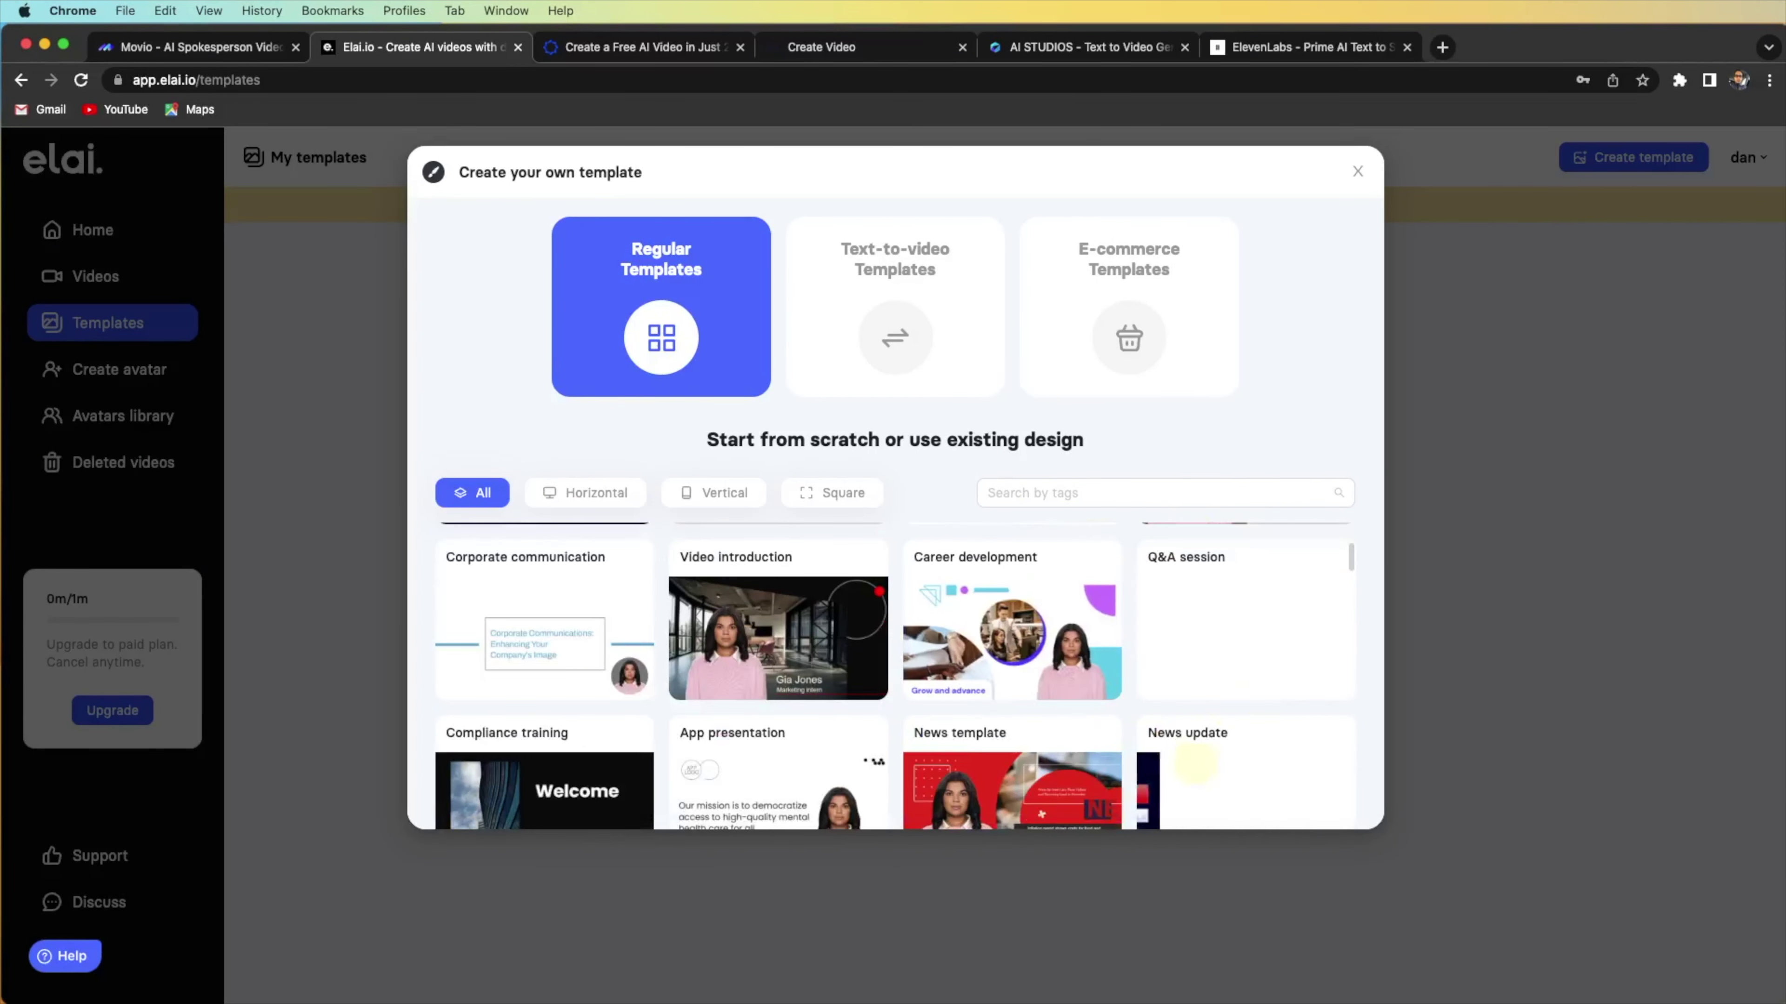
pyautogui.scroll(-1, 913, 711)
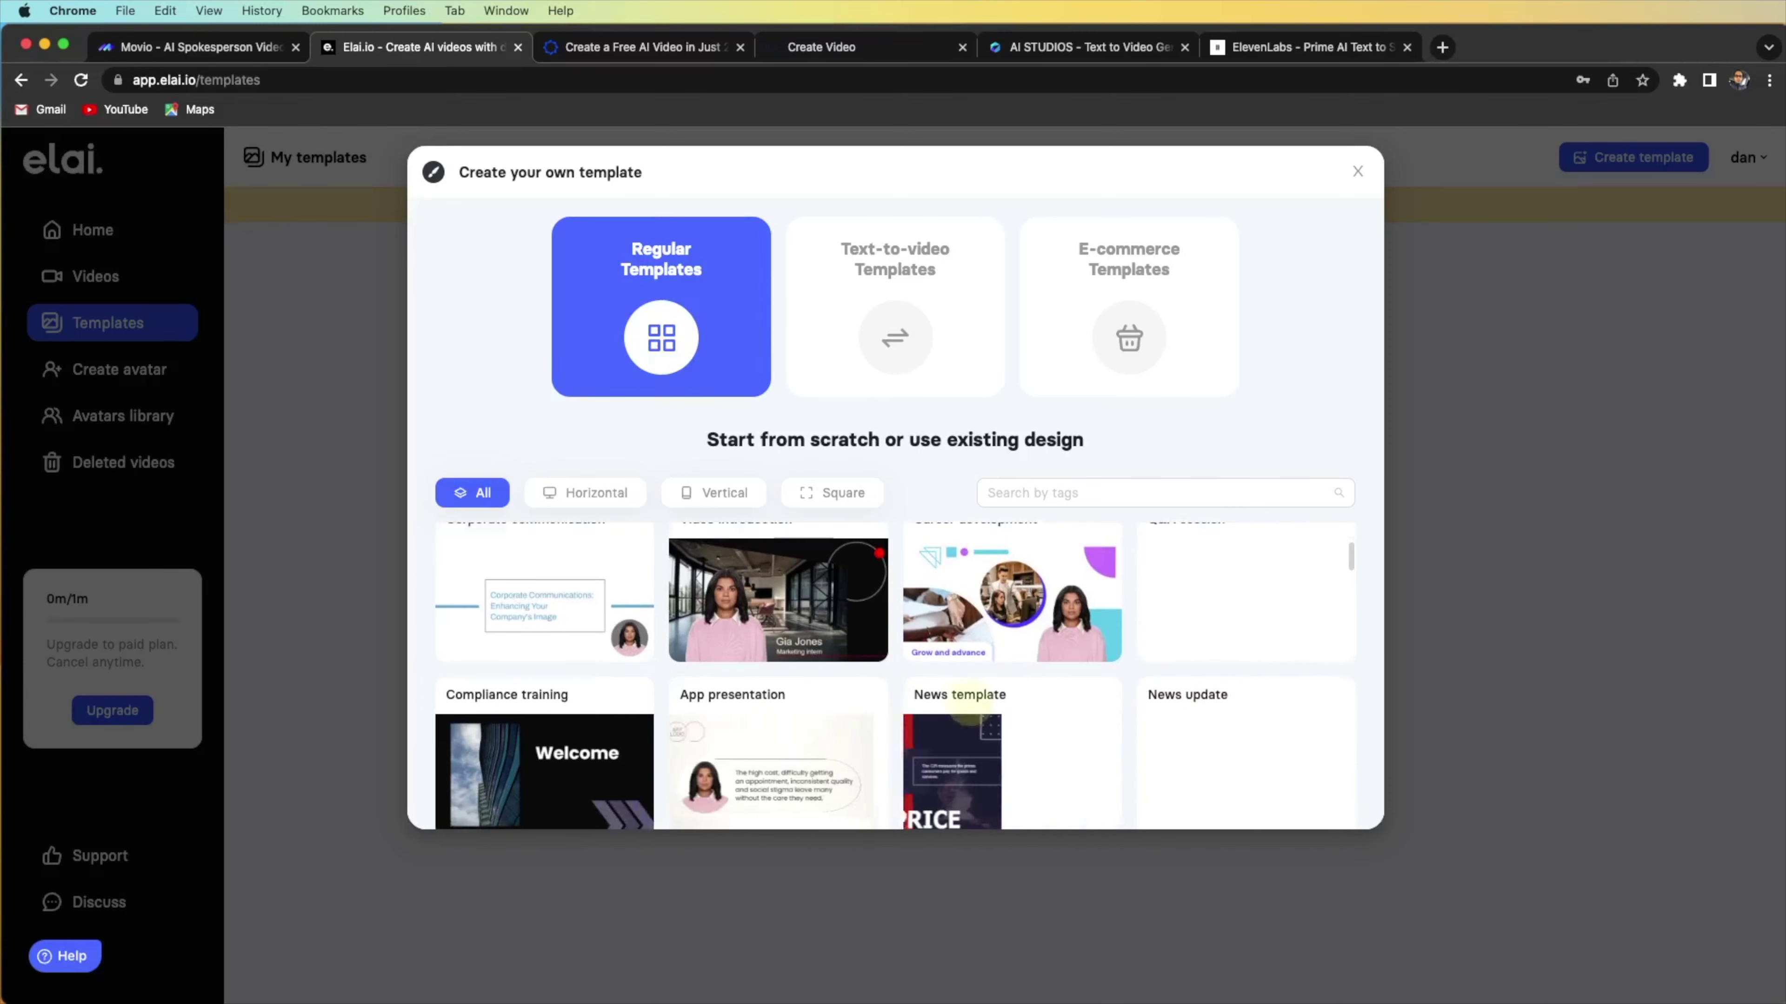
pyautogui.scroll(-5, 895, 675)
pyautogui.scroll(-5, 895, 675)
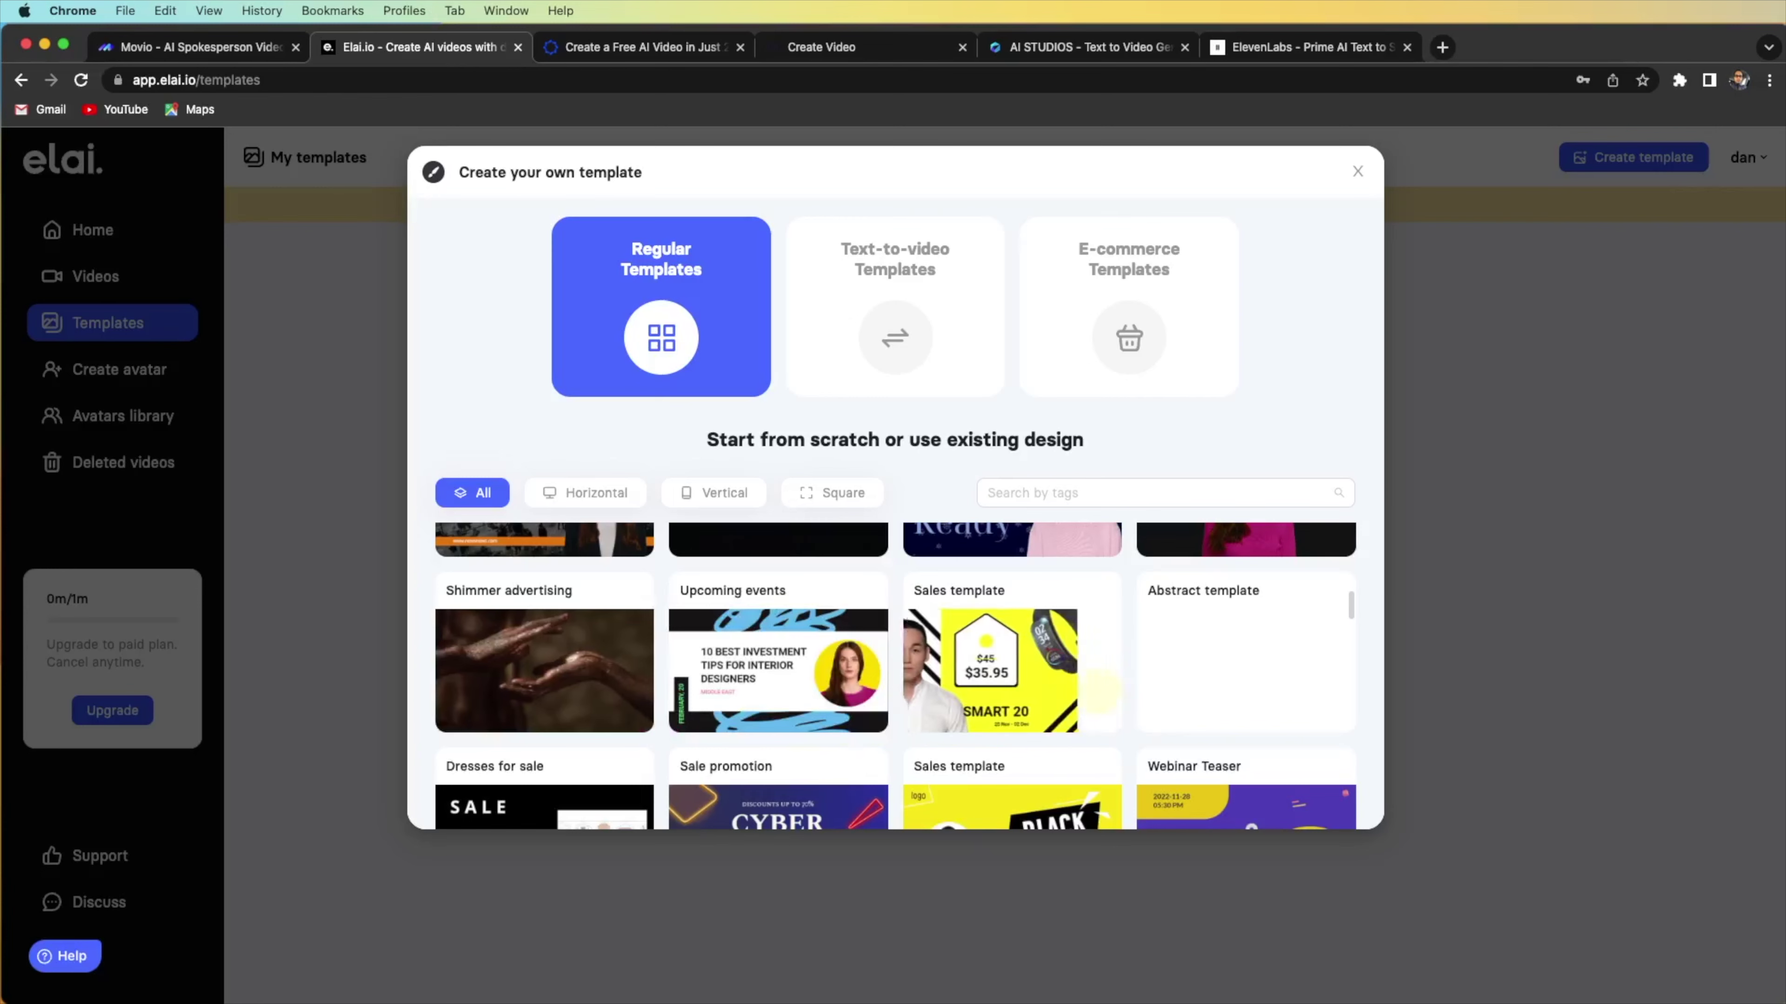
pyautogui.scroll(-2, 896, 675)
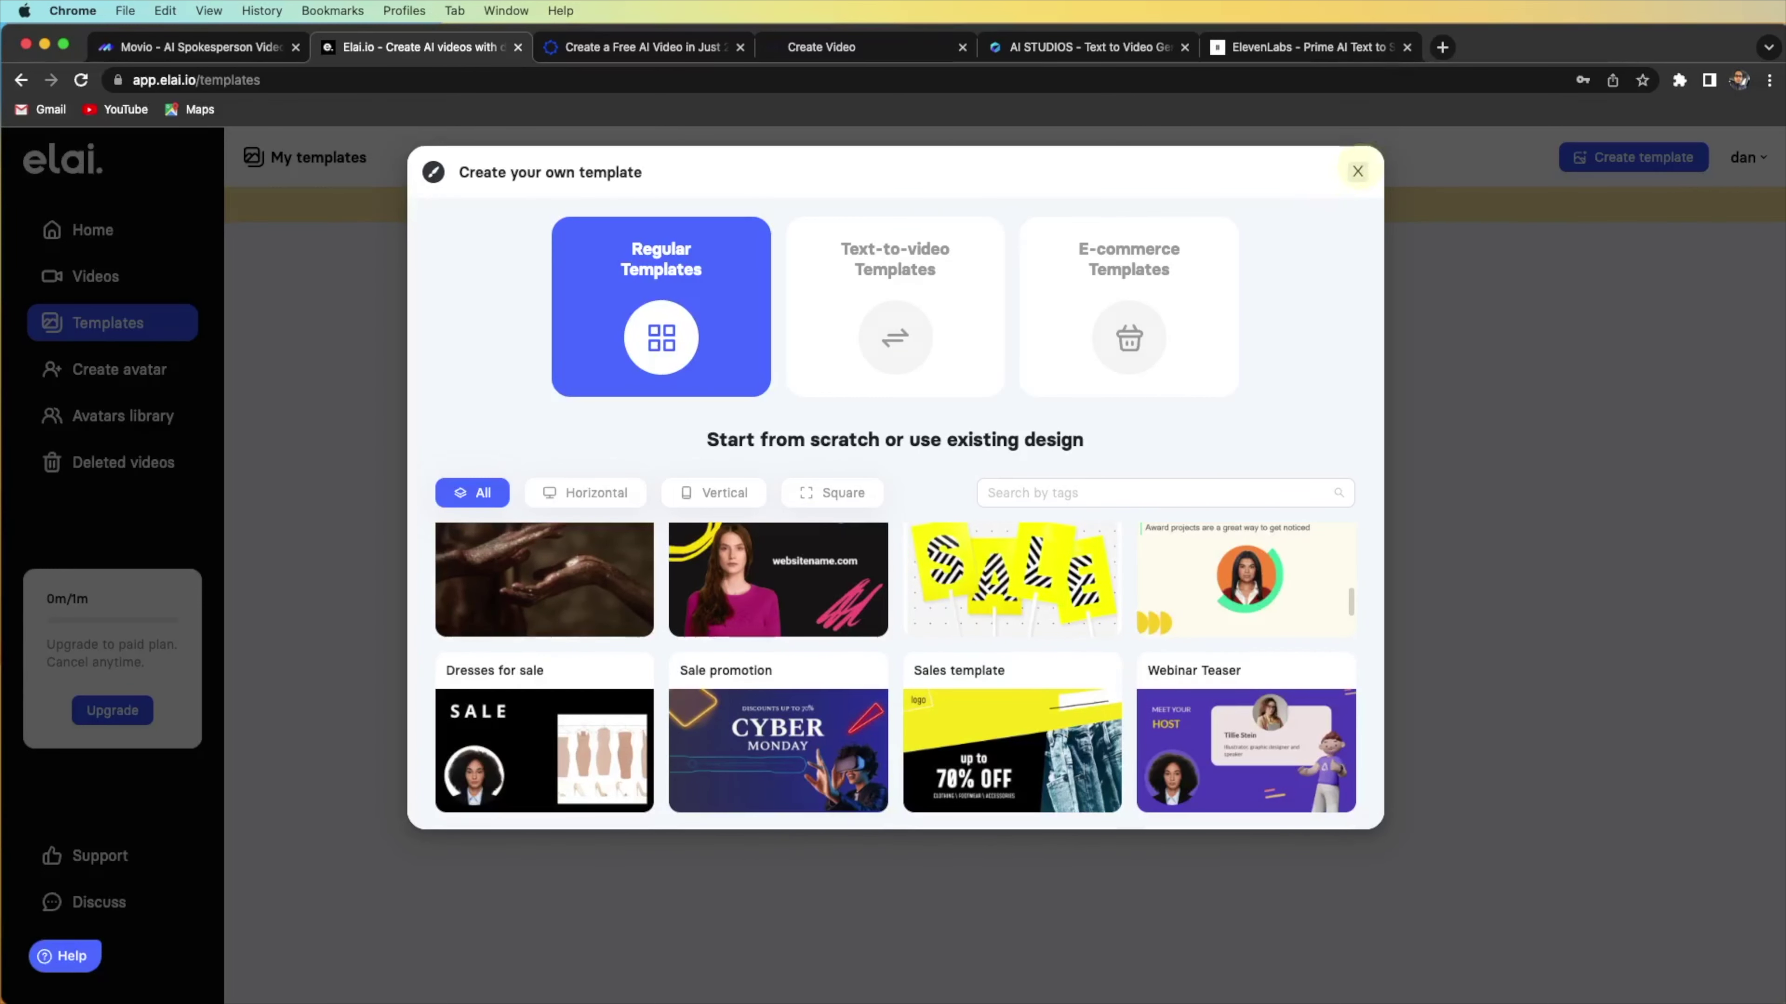
pyautogui.click(1357, 172)
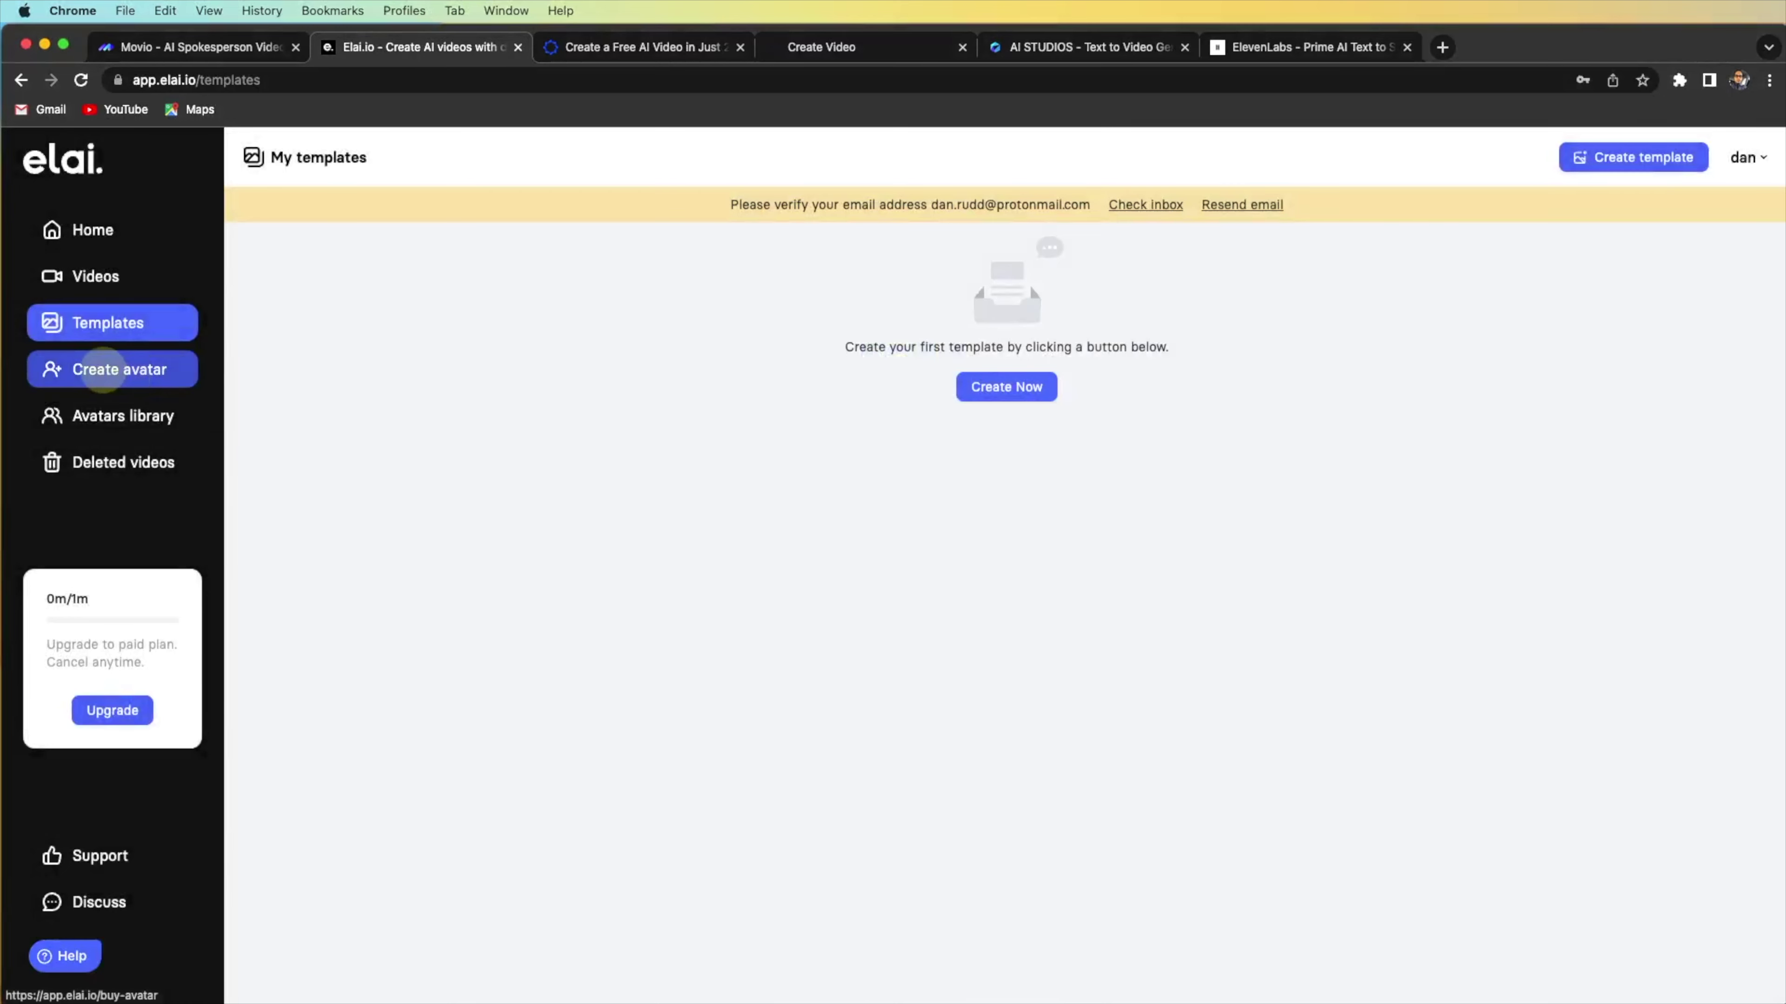
# Review the four avatar types on Elai's avatar creation page and close that page
pyautogui.click(105, 369)
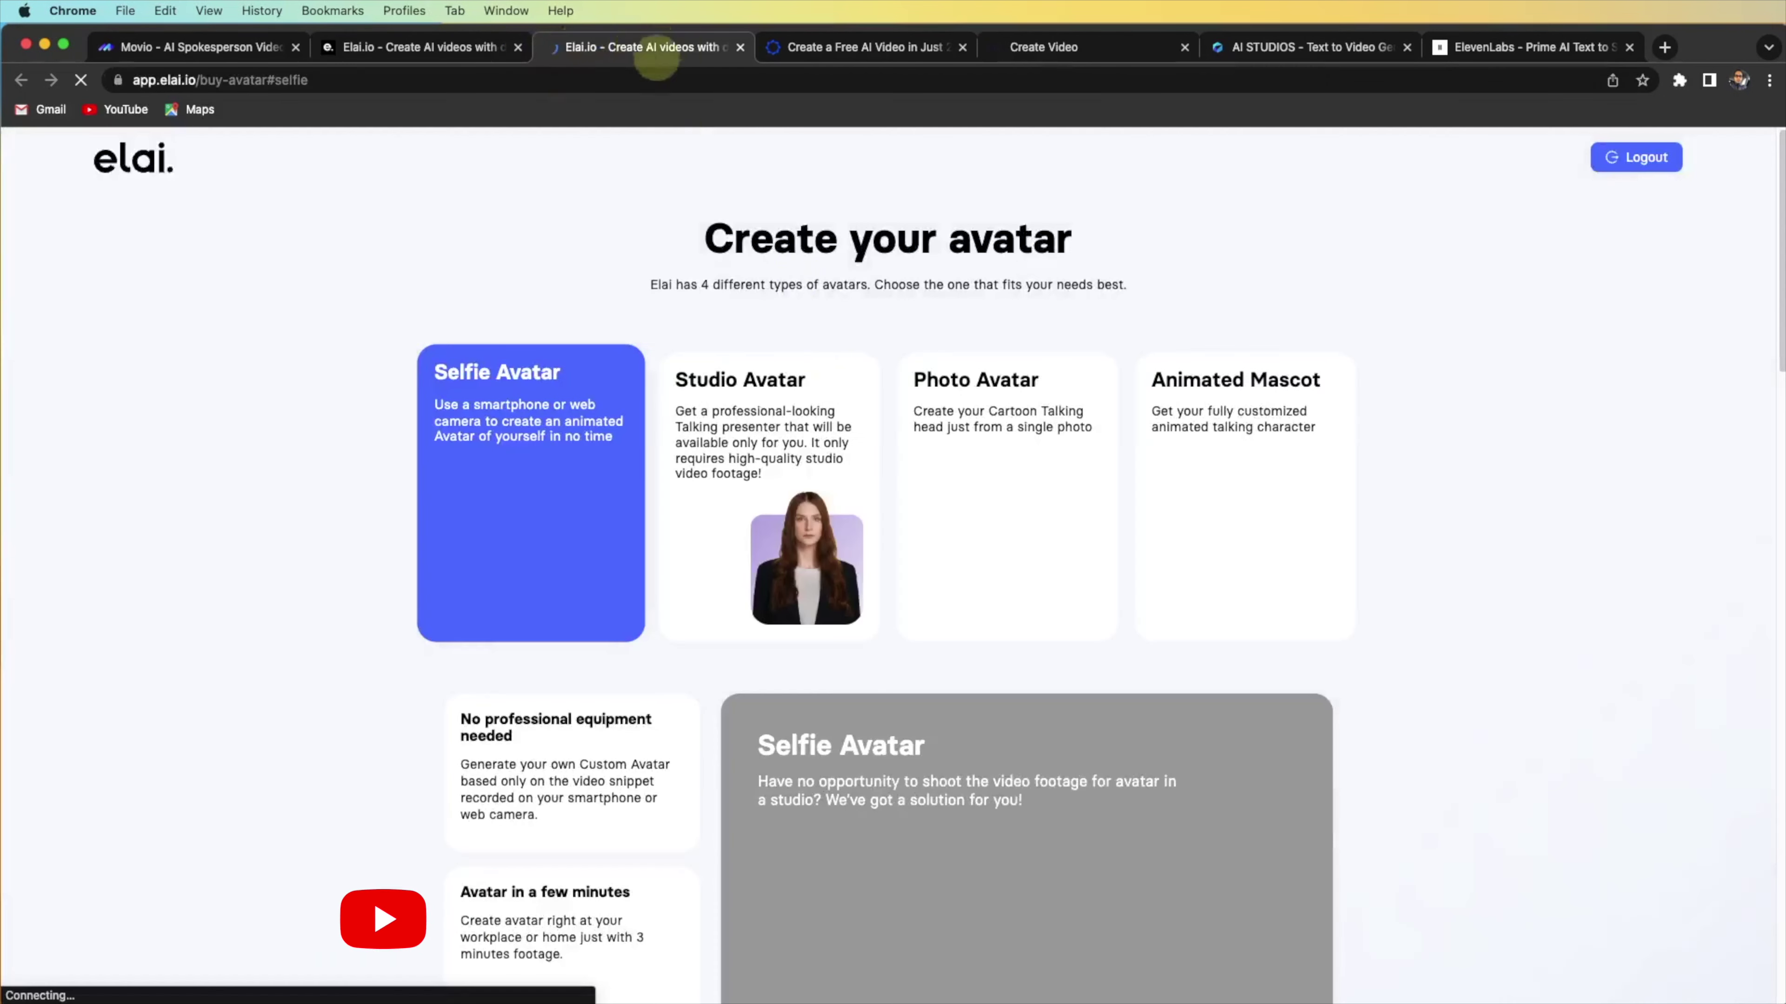
pyautogui.scroll(-1, 1118, 782)
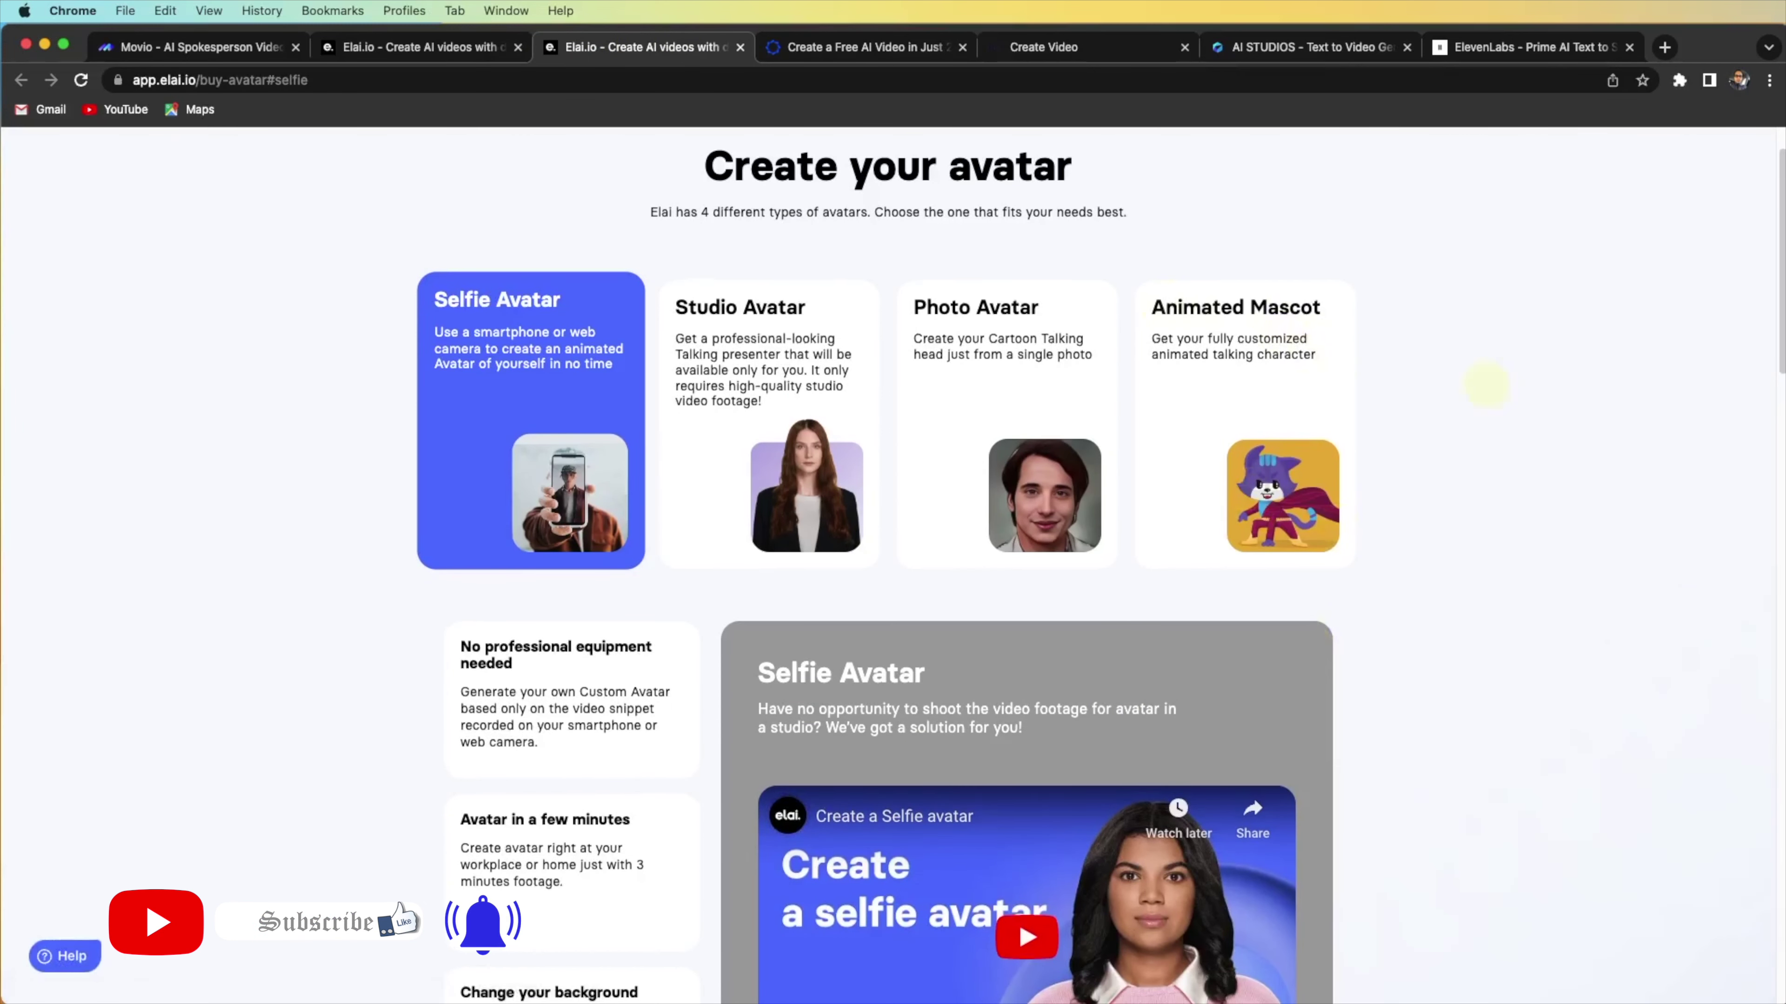
pyautogui.scroll(1, 1395, 606)
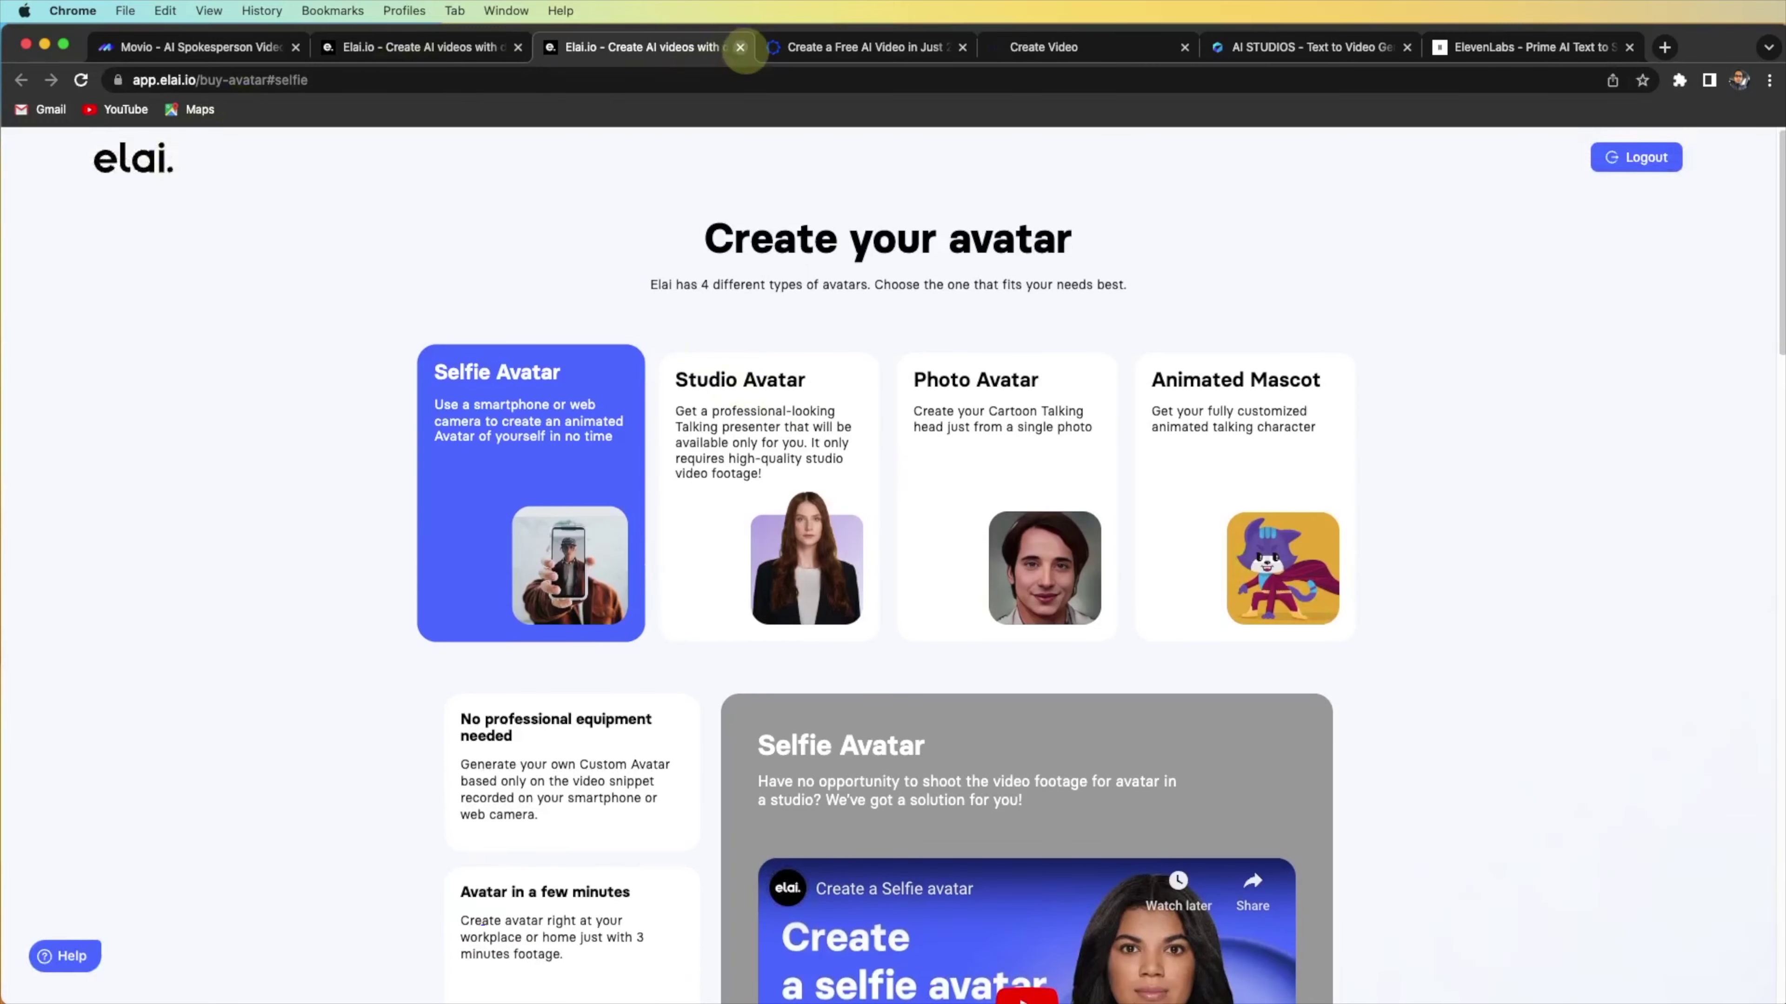
pyautogui.click(740, 47)
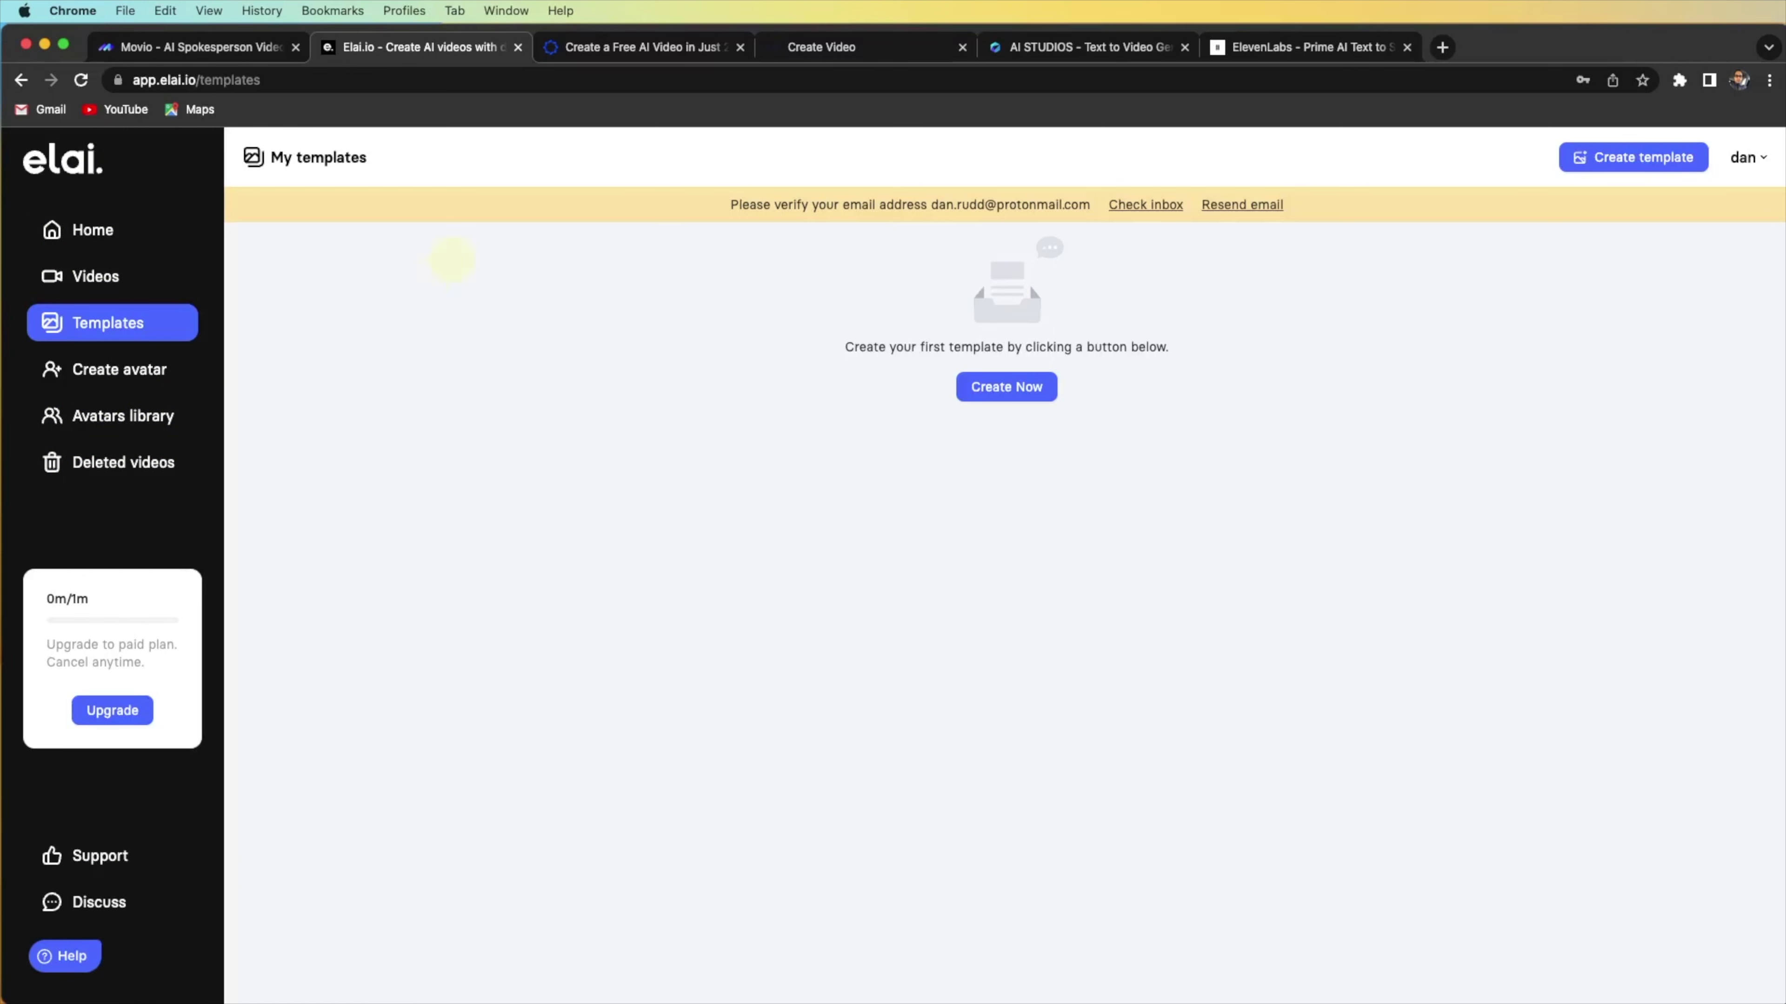
# Bring D-ID's Create Video page next to the Elai.io page and choose the HQ male presenter in the black jacket
pyautogui.moveTo(822, 46); pyautogui.dragTo(647, 46)
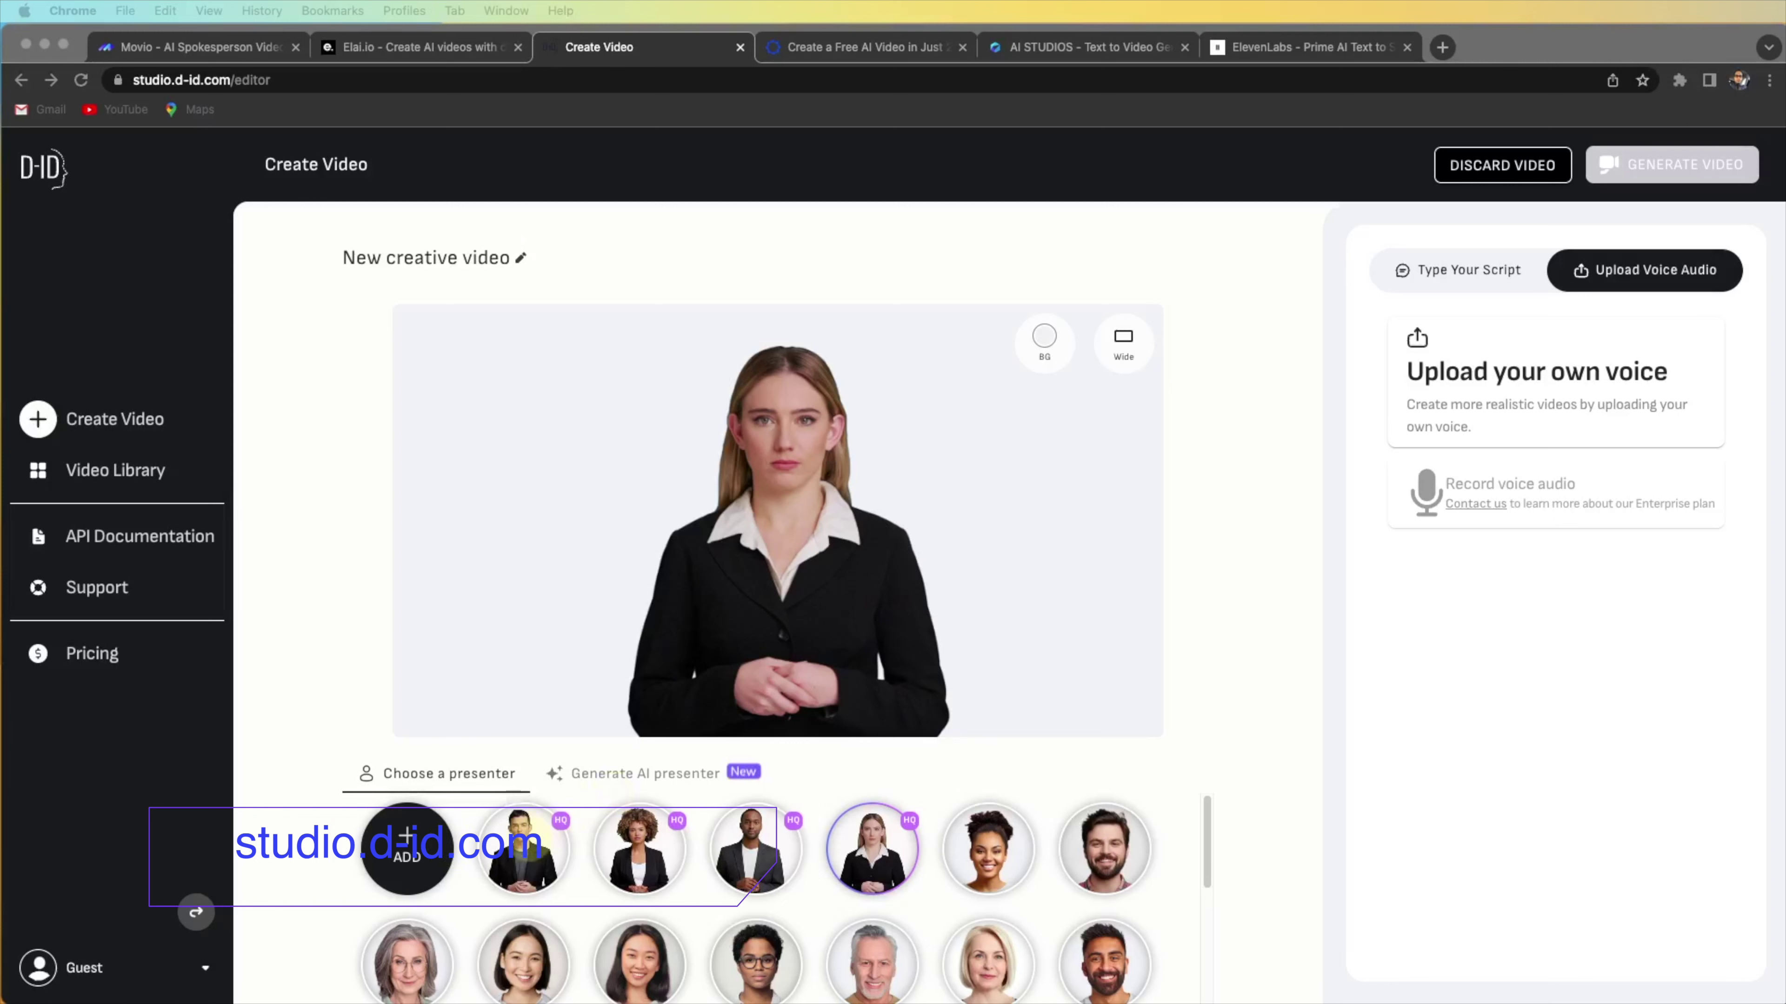
pyautogui.click(523, 847)
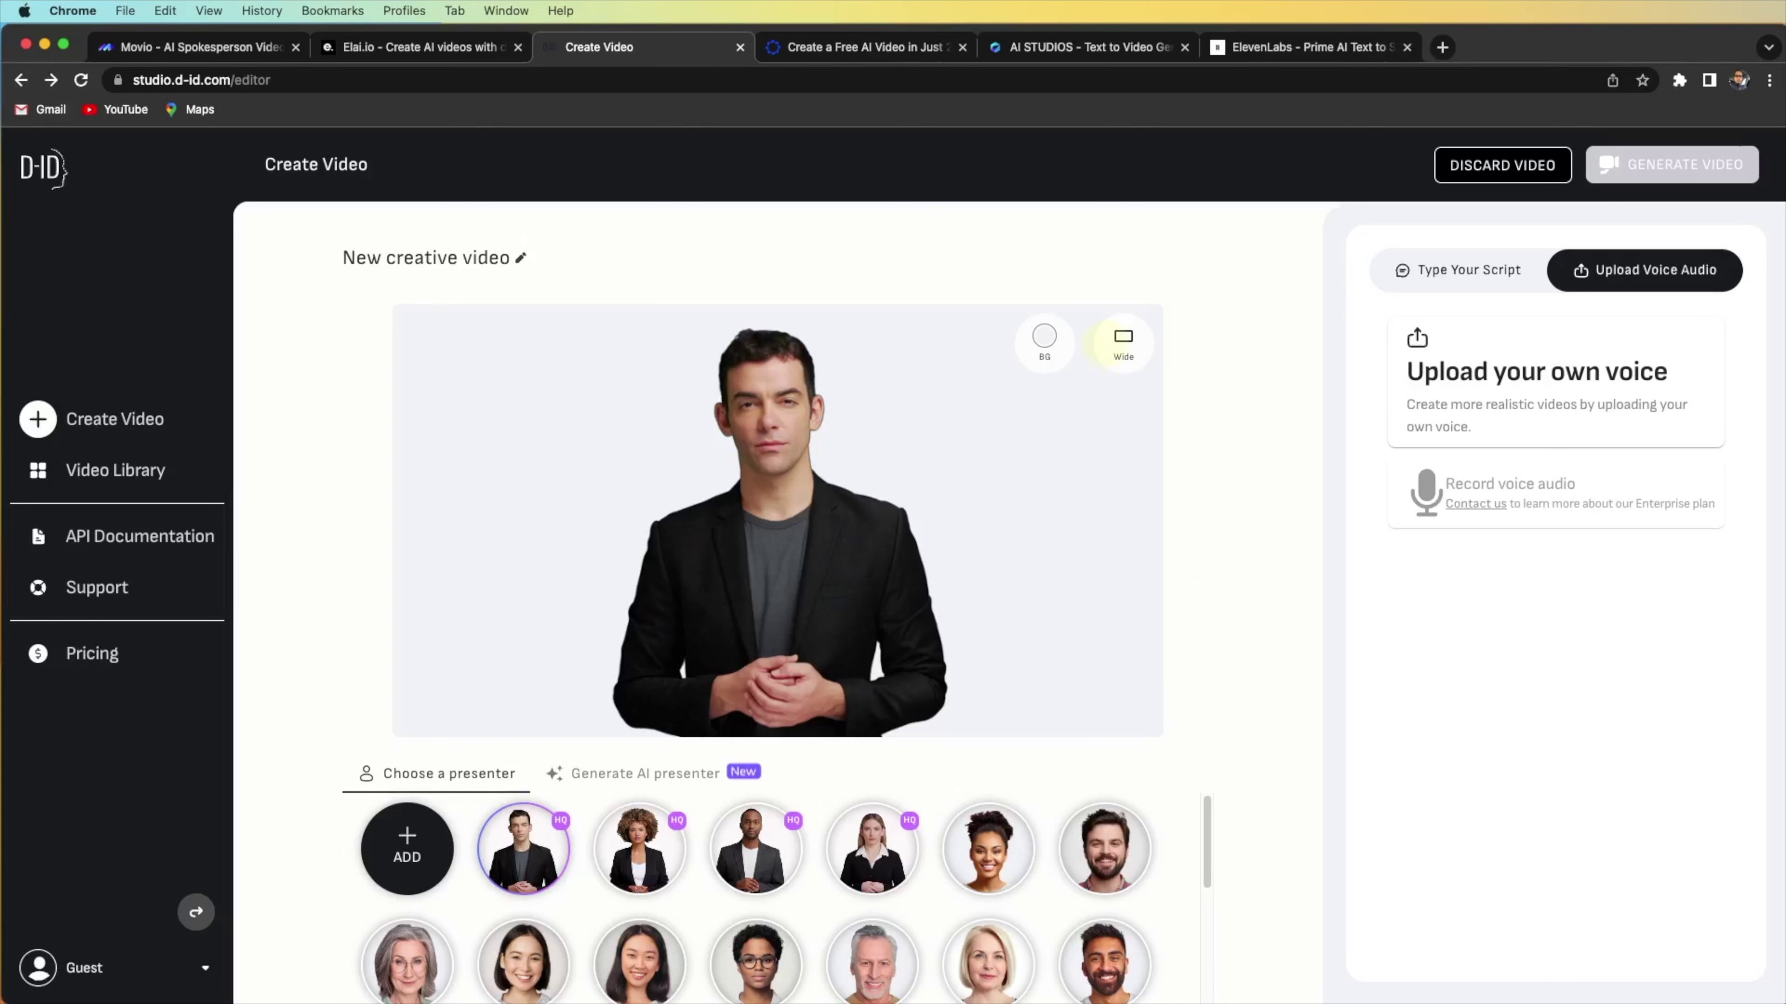
# Try the Vertical and Square formats for the presenter video and return it to Wide
pyautogui.click(1122, 341)
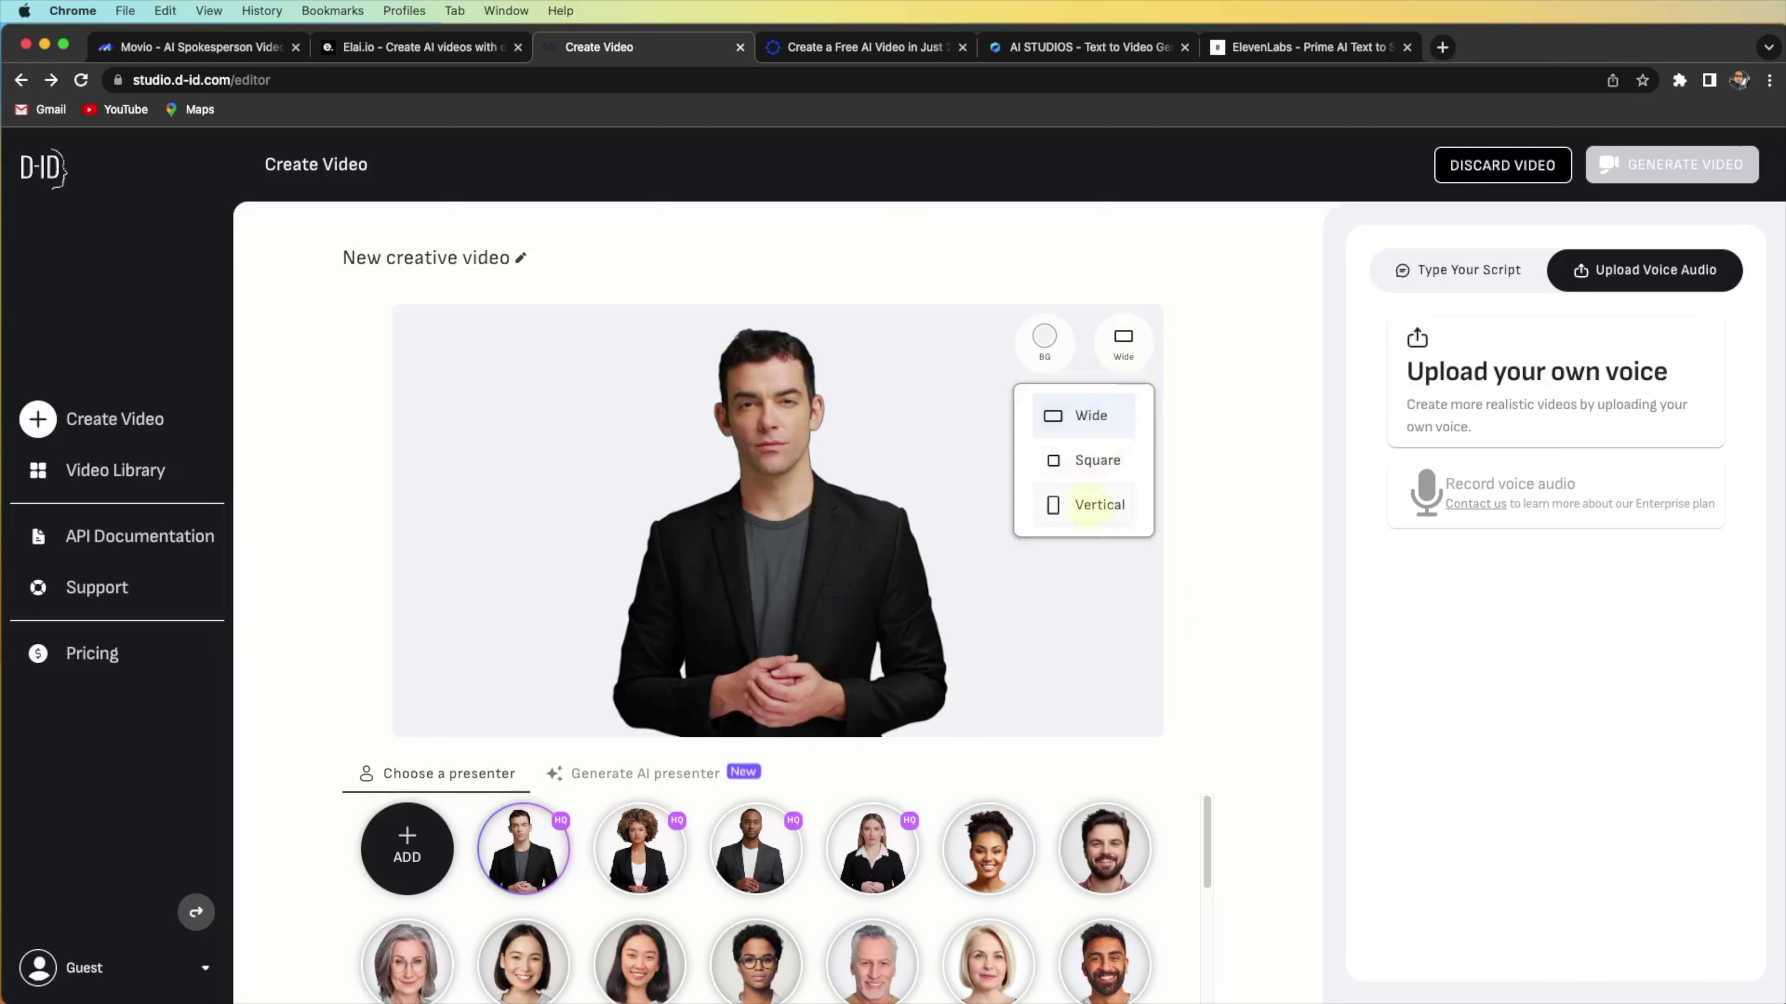
pyautogui.click(1097, 504)
pyautogui.click(826, 422)
pyautogui.click(1096, 460)
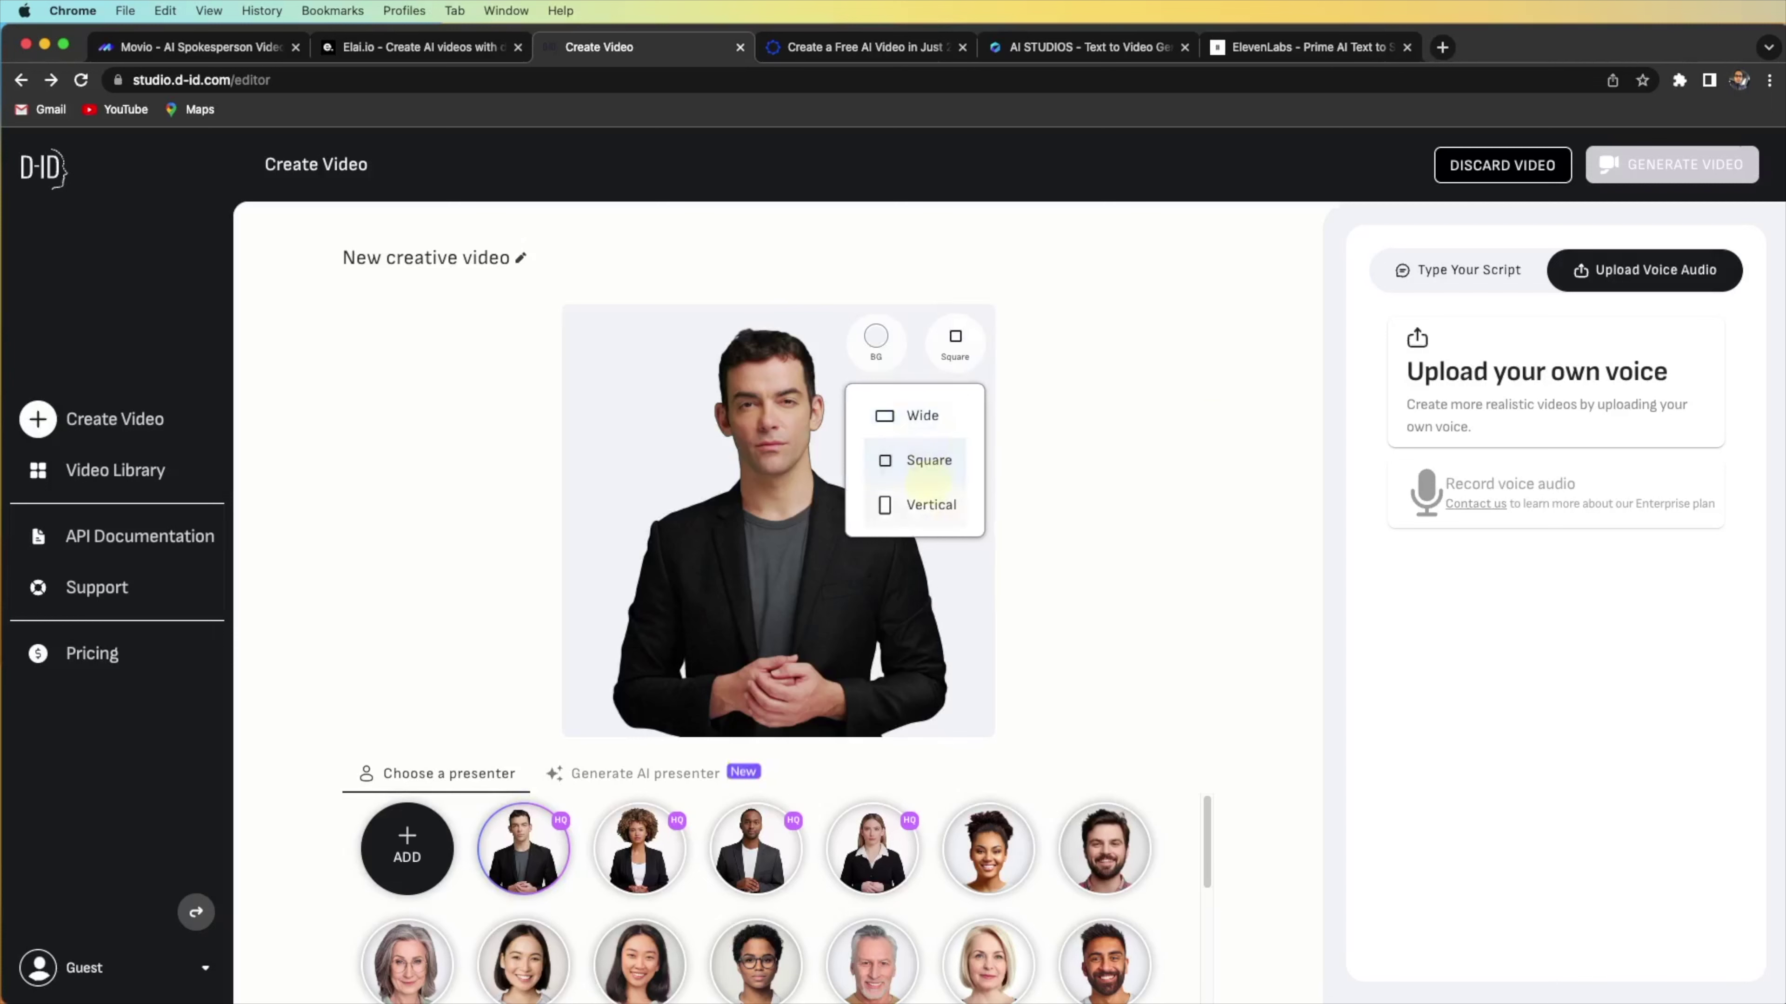
pyautogui.click(921, 415)
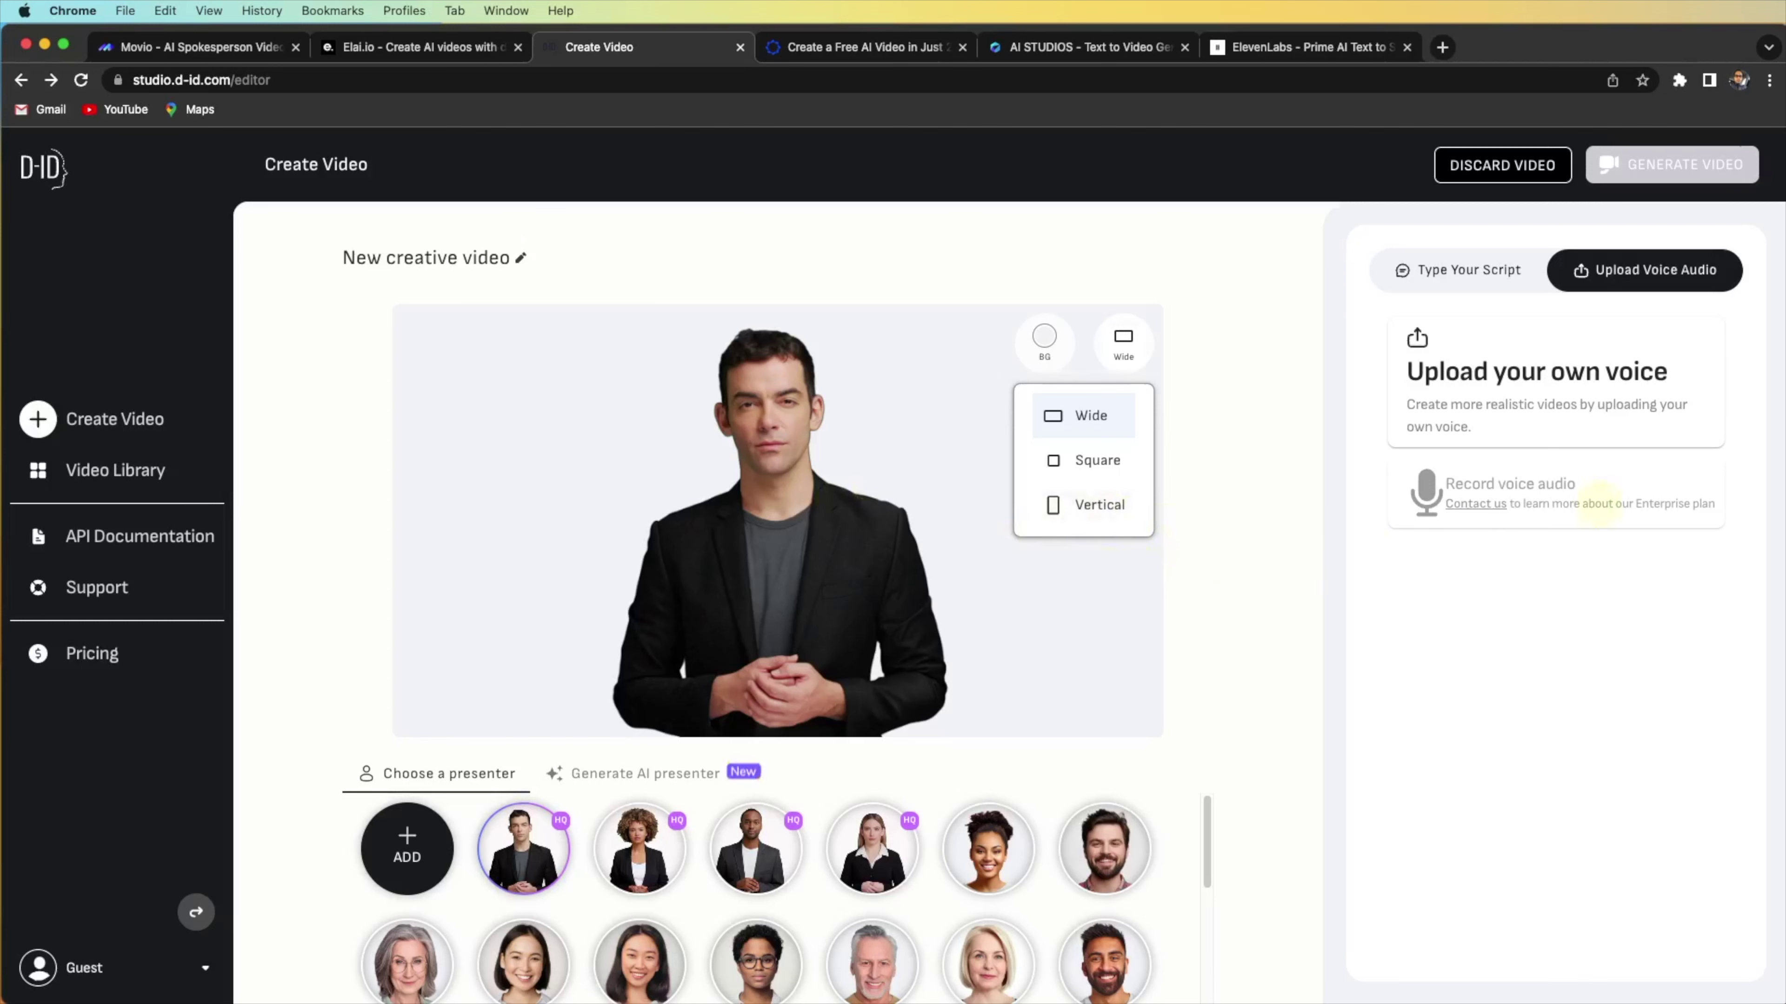
# Preview several stock presenters on D-ID's Create Video page and return to the HQ male presenter in the black jacket
pyautogui.click(1556, 585)
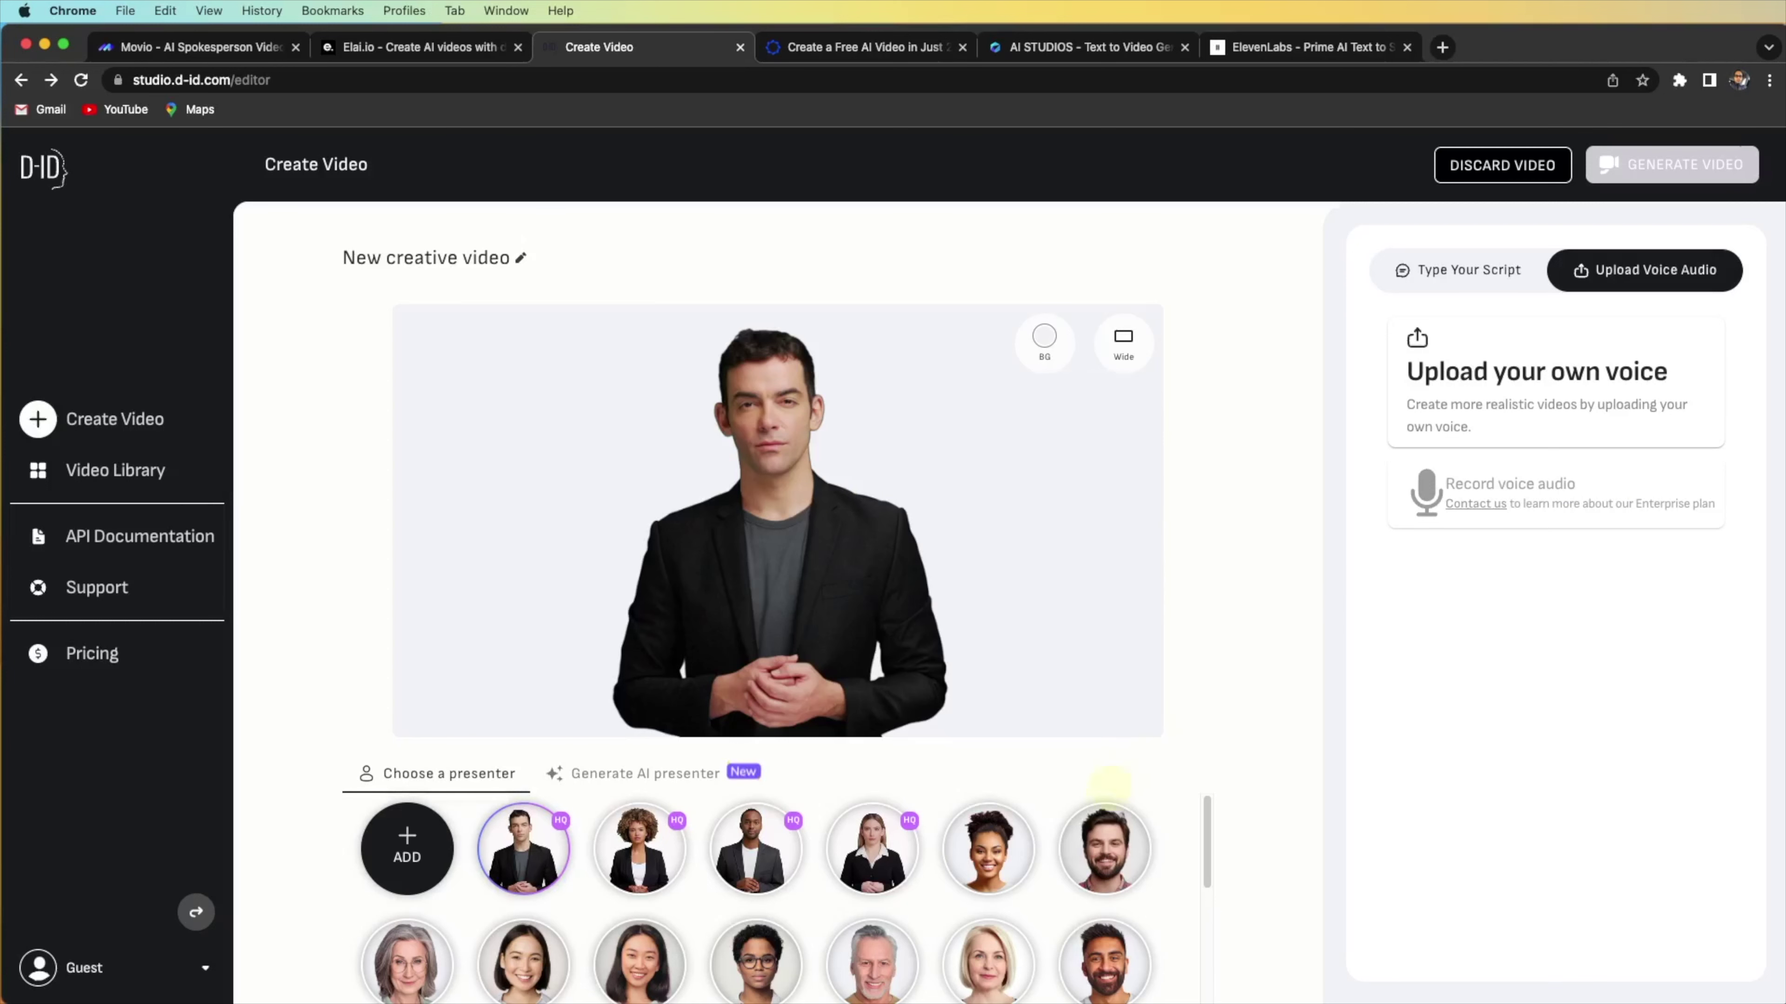
pyautogui.click(987, 848)
pyautogui.click(872, 848)
pyautogui.click(639, 848)
pyautogui.click(523, 848)
# Look through the remaining stock presenters, try adding a custom presenter and return from the sign-in page to the video editor
pyautogui.scroll(-3, 457, 857)
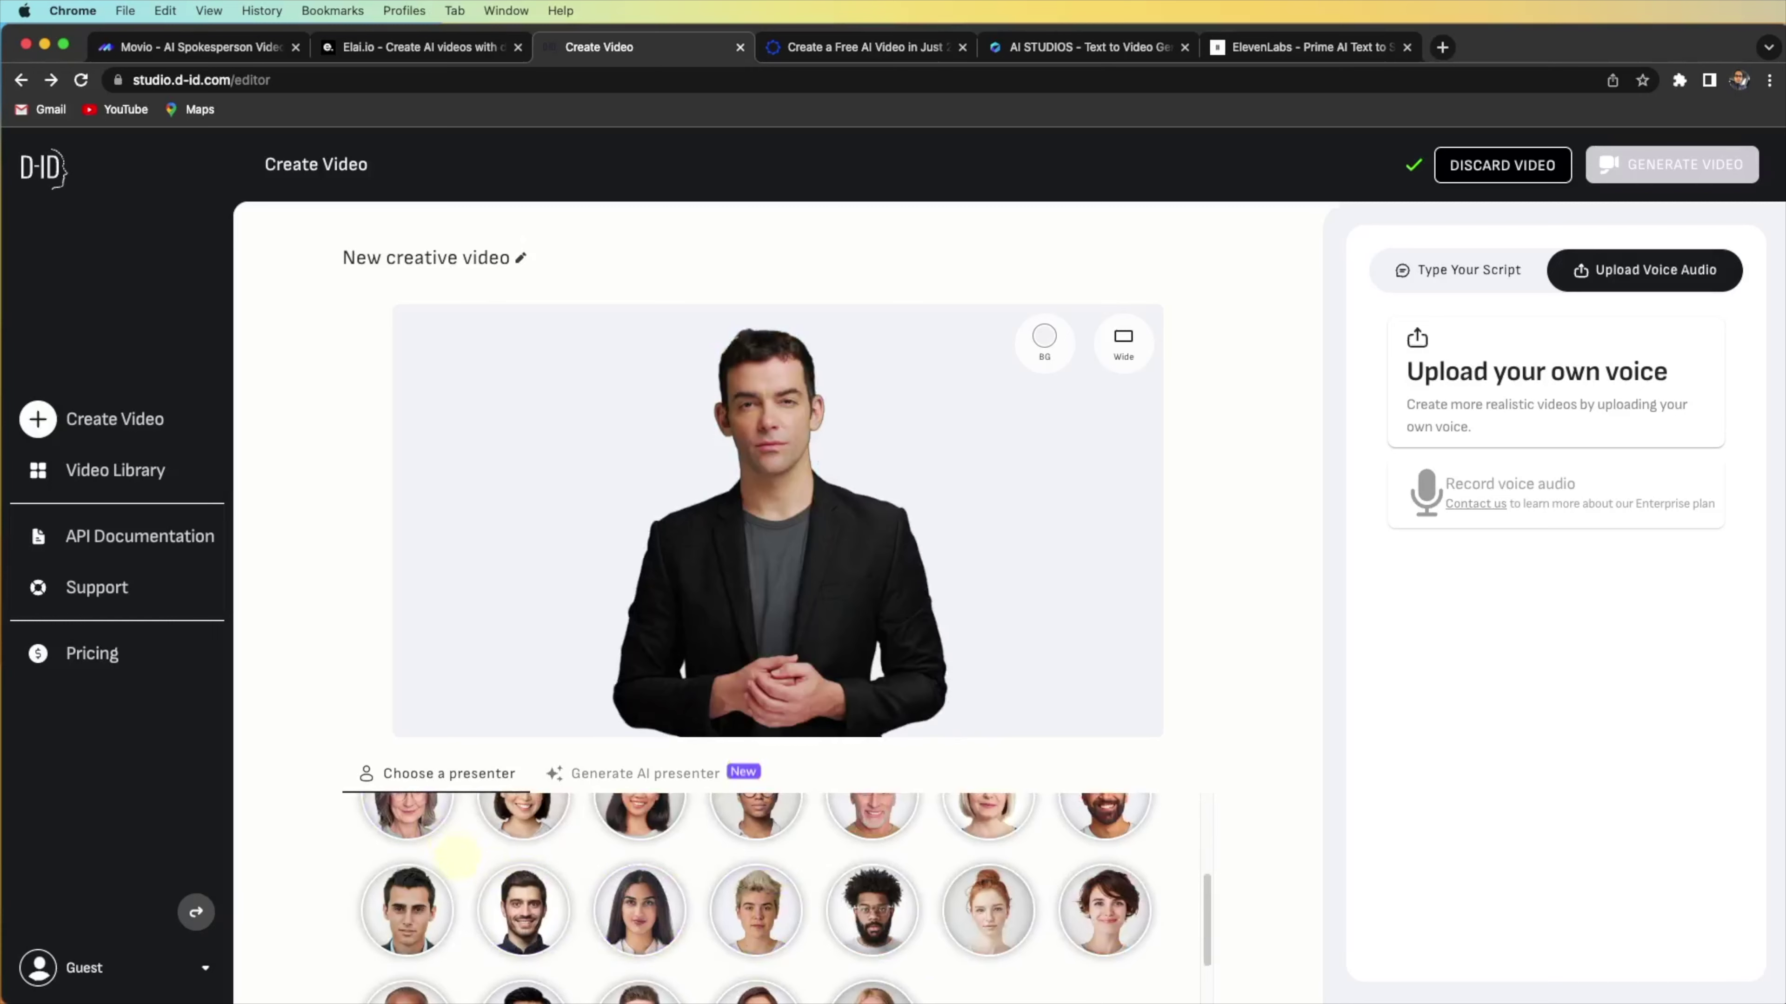
pyautogui.scroll(3, 457, 856)
pyautogui.click(411, 844)
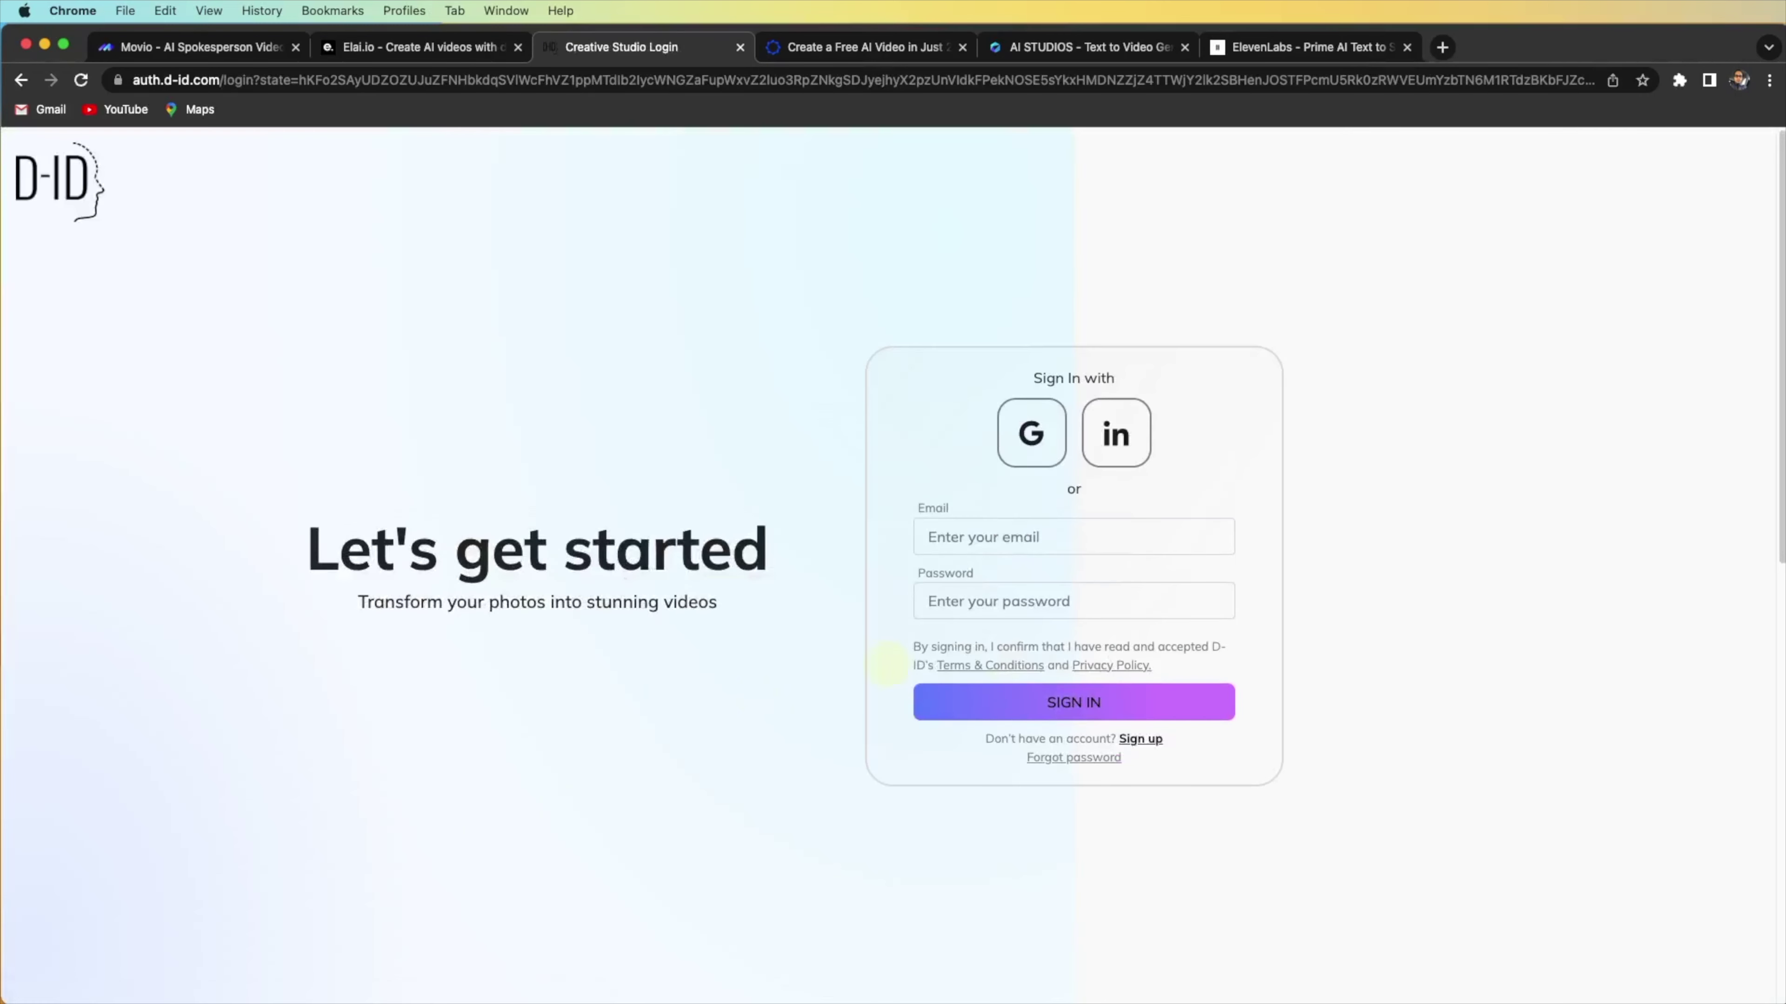
pyautogui.click(21, 79)
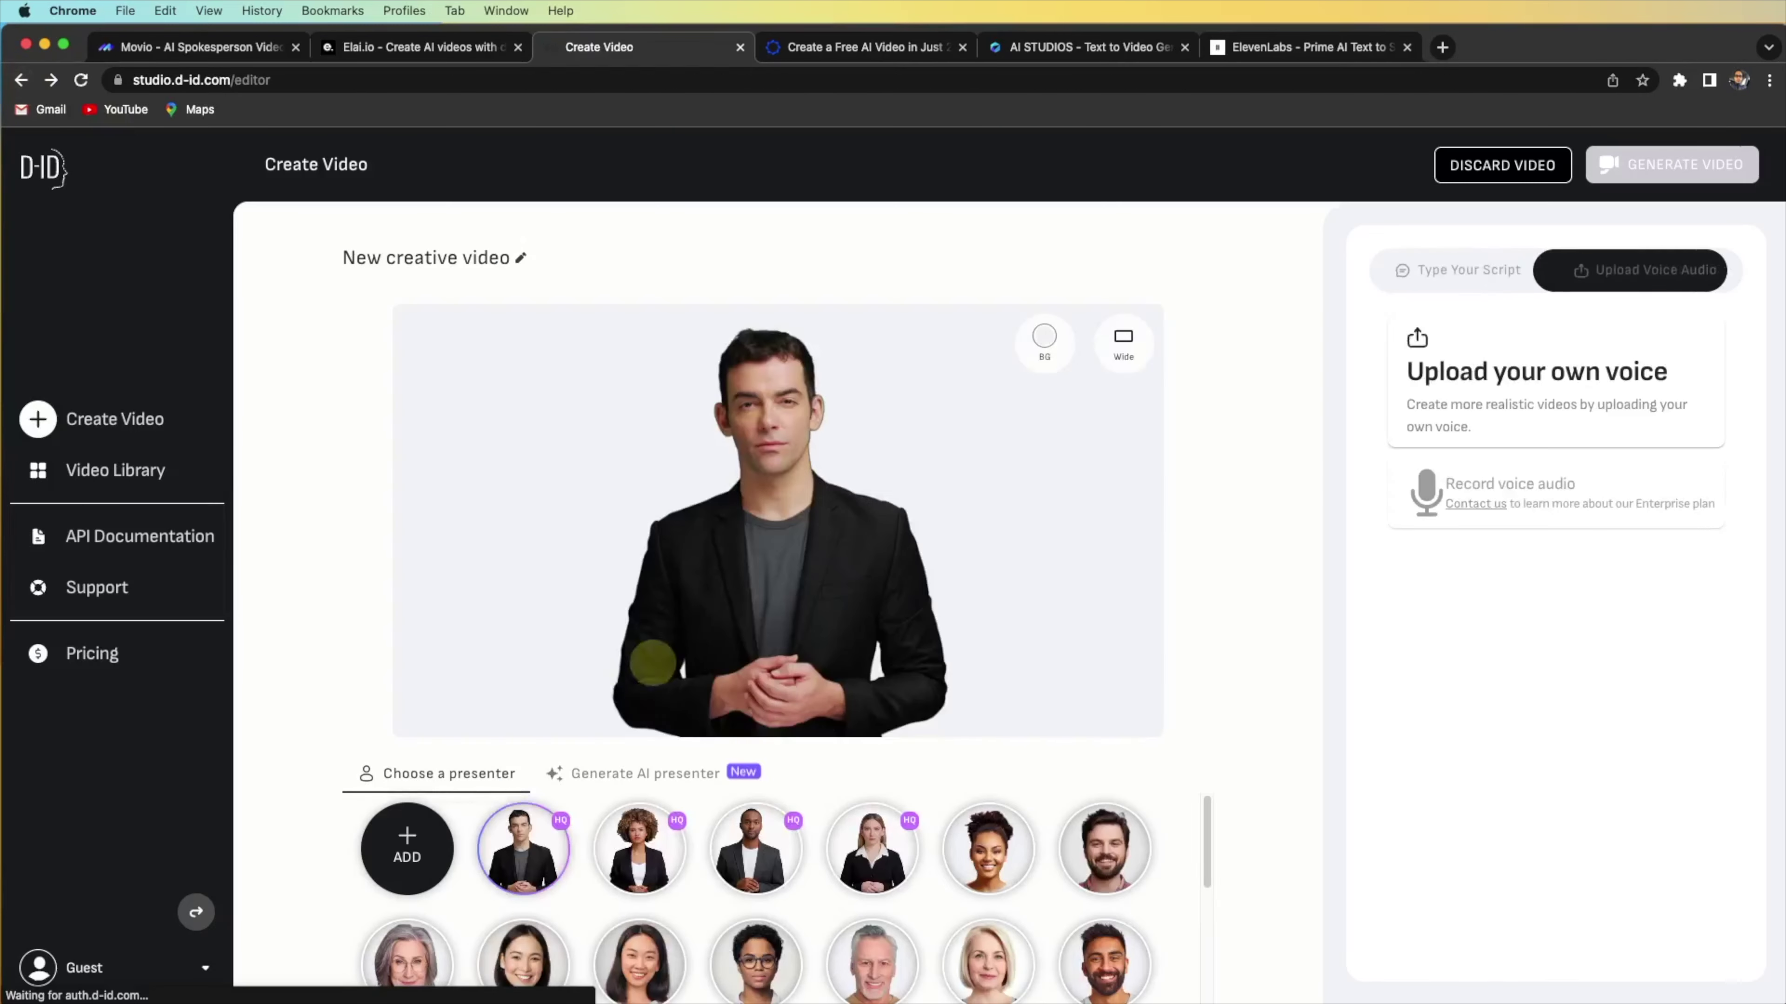
# Explore the AI-generated presenters by previewing the bald one on yellow and the man with glasses
pyautogui.click(650, 773)
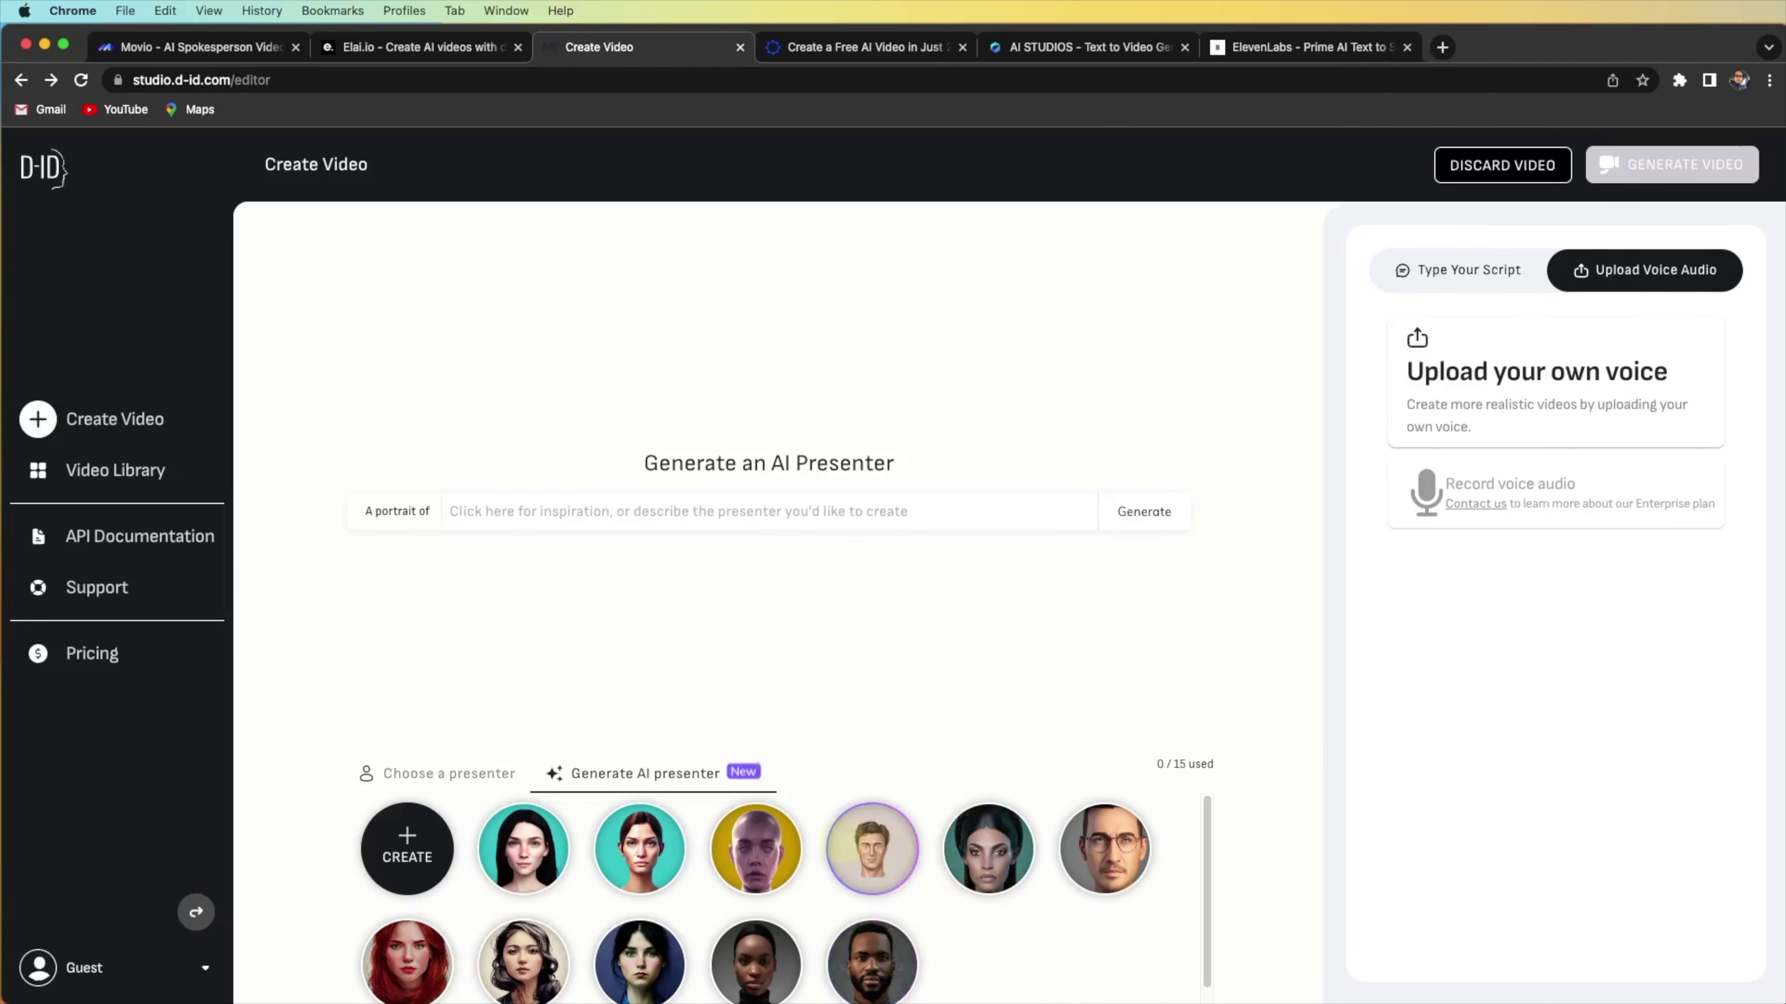
pyautogui.click(756, 847)
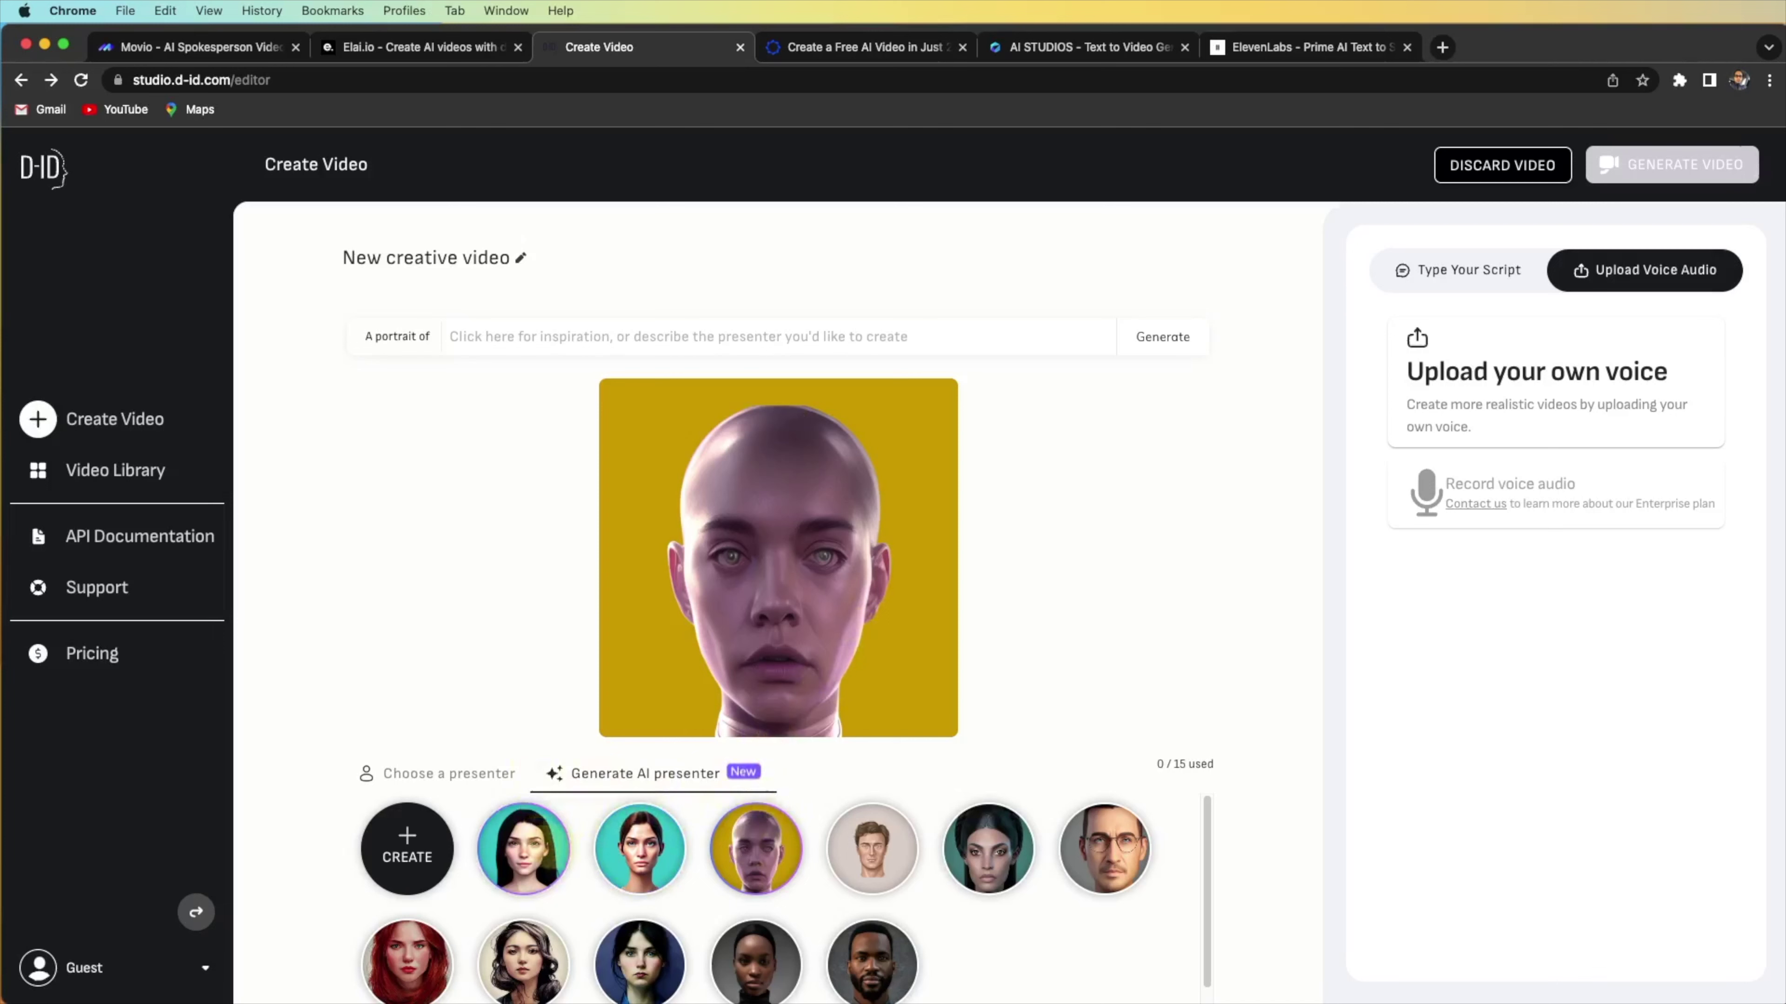
pyautogui.click(1105, 847)
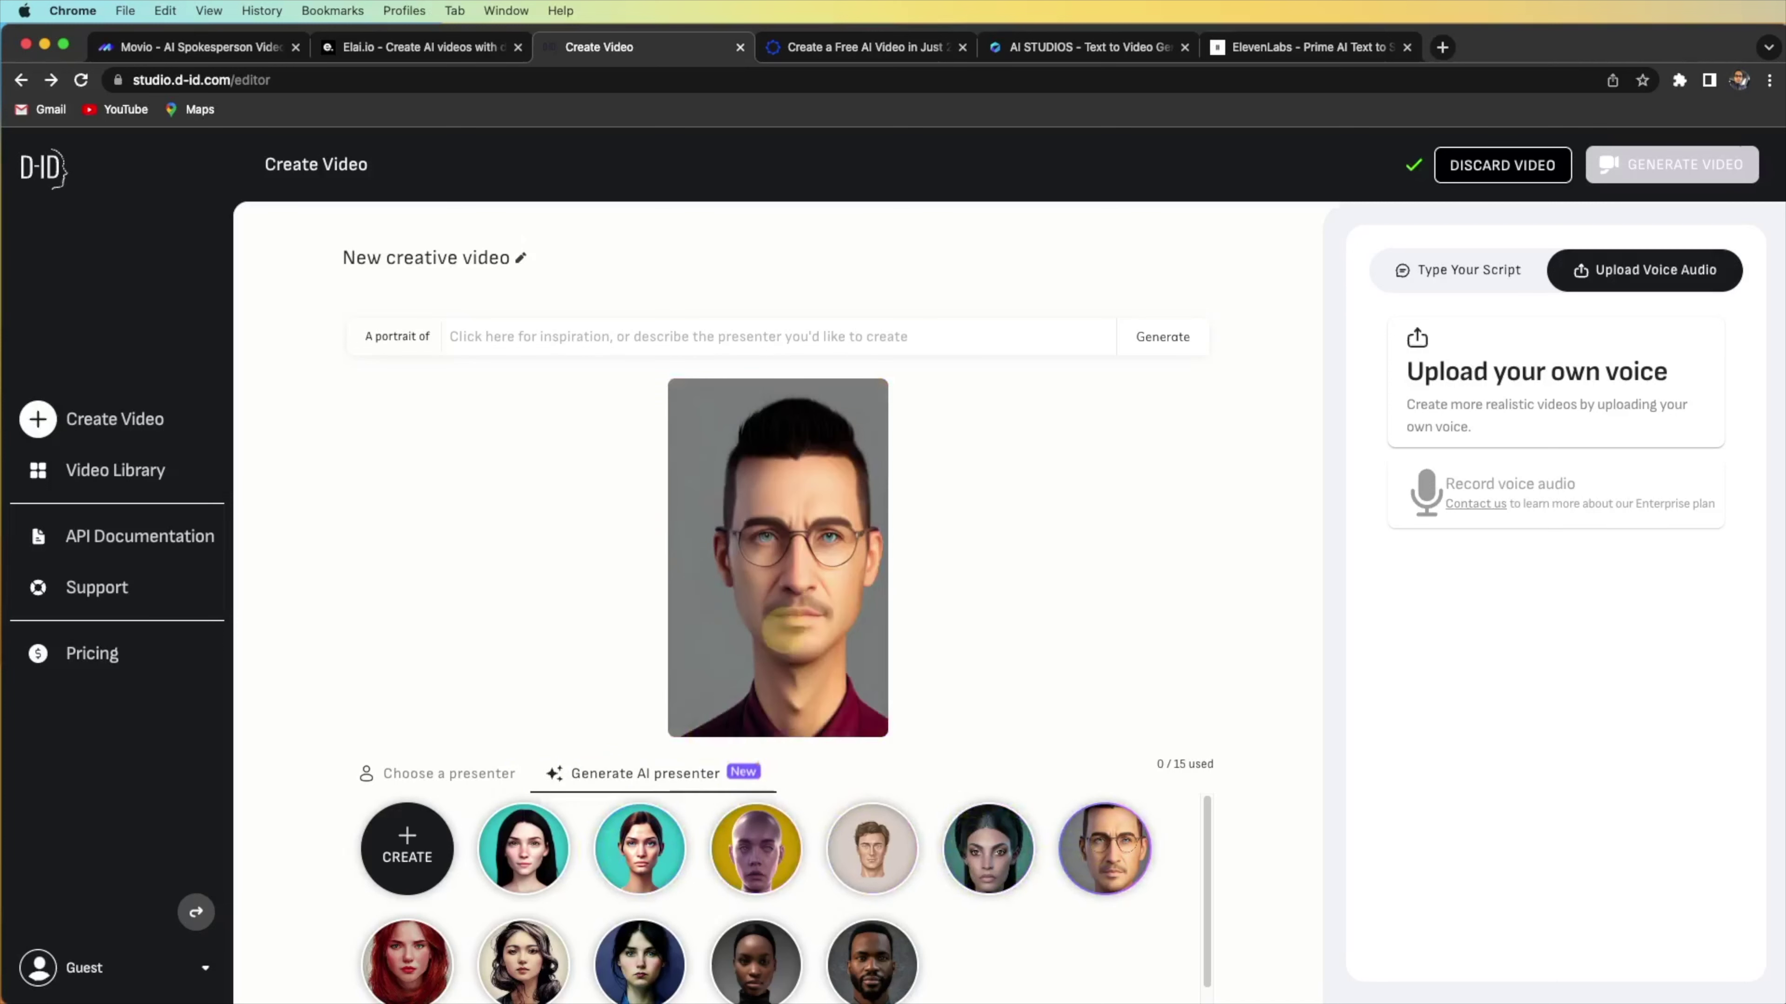
# Return to the stock presenters, choose the grey-haired man in the tan sweater and look over the rest of the gallery
pyautogui.click(438, 771)
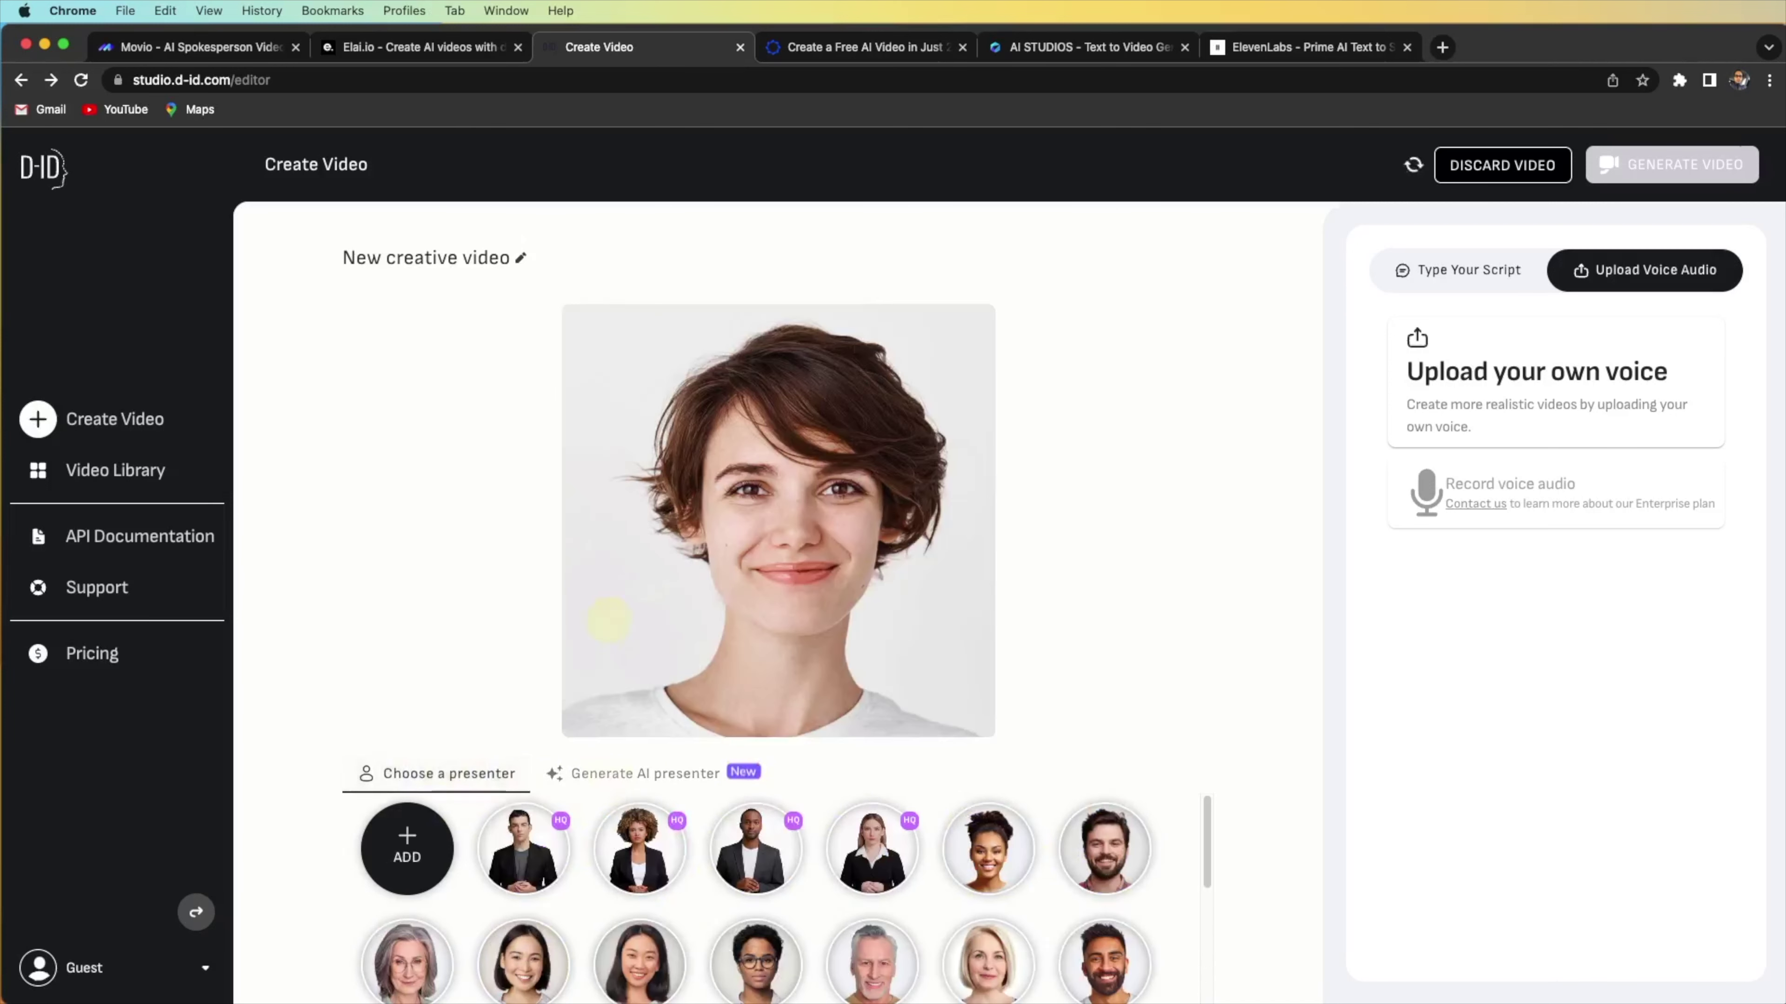
pyautogui.scroll(-3, 773, 879)
pyautogui.click(872, 841)
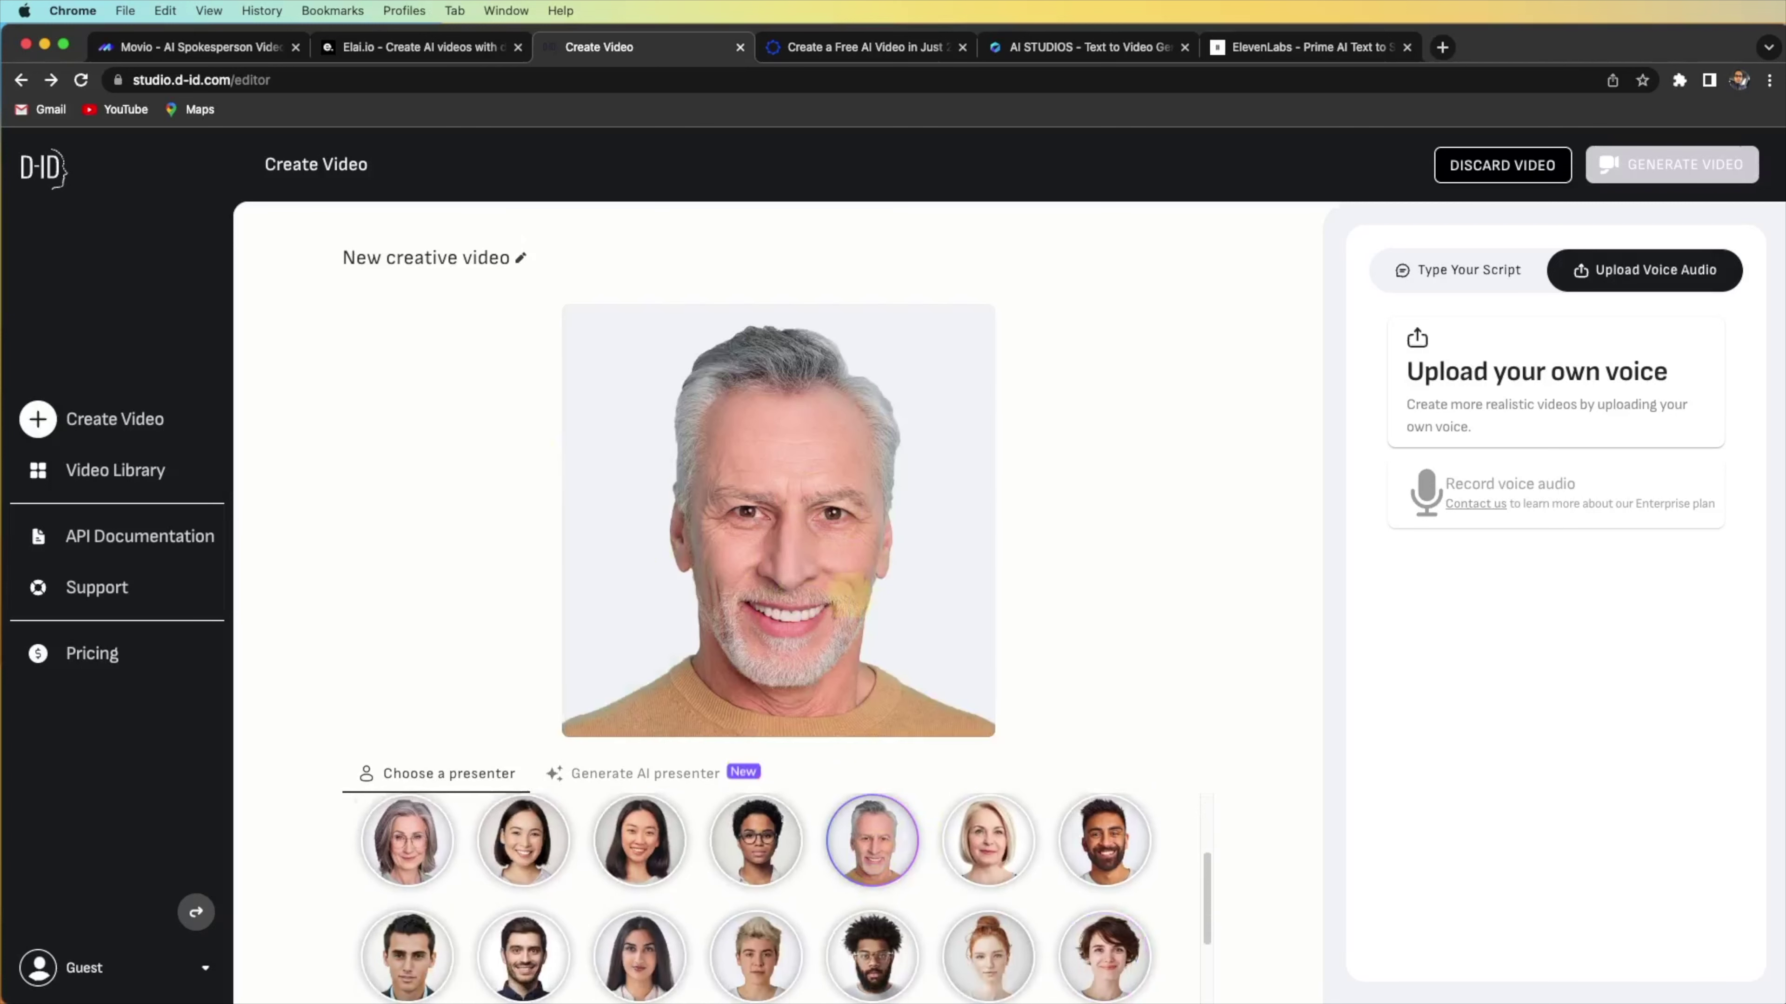
pyautogui.scroll(-2, 698, 837)
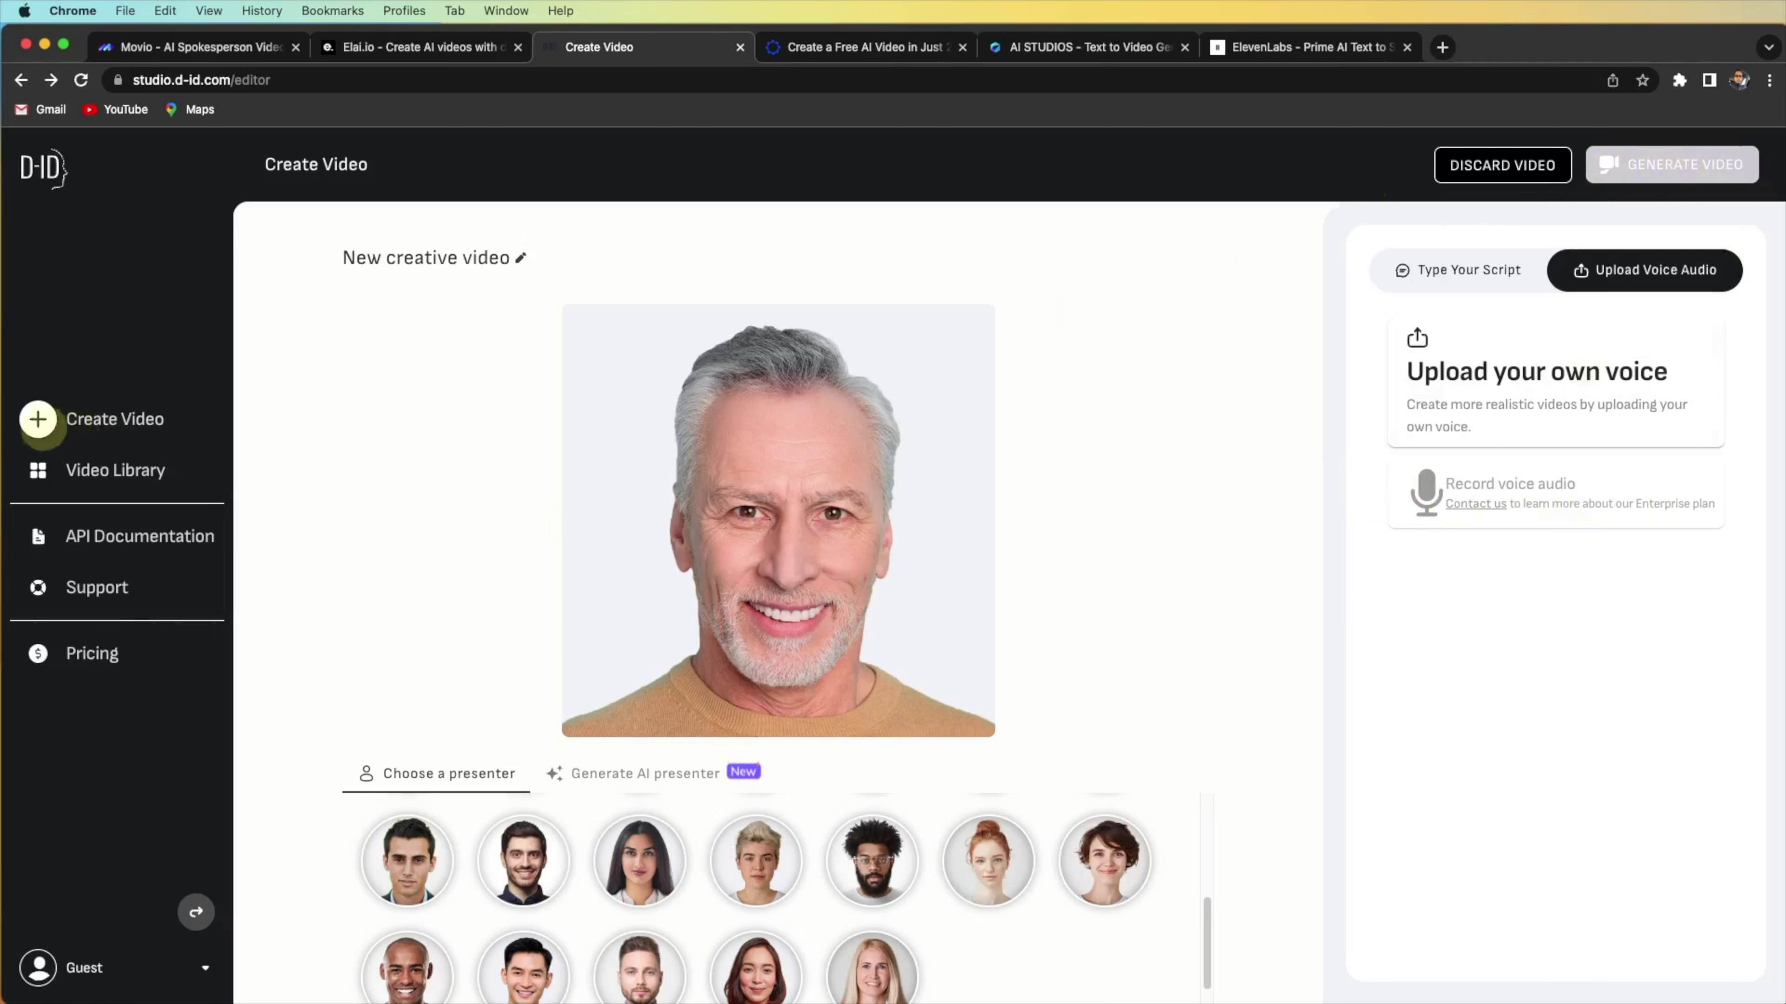
pyautogui.scroll(-1, 945, 820)
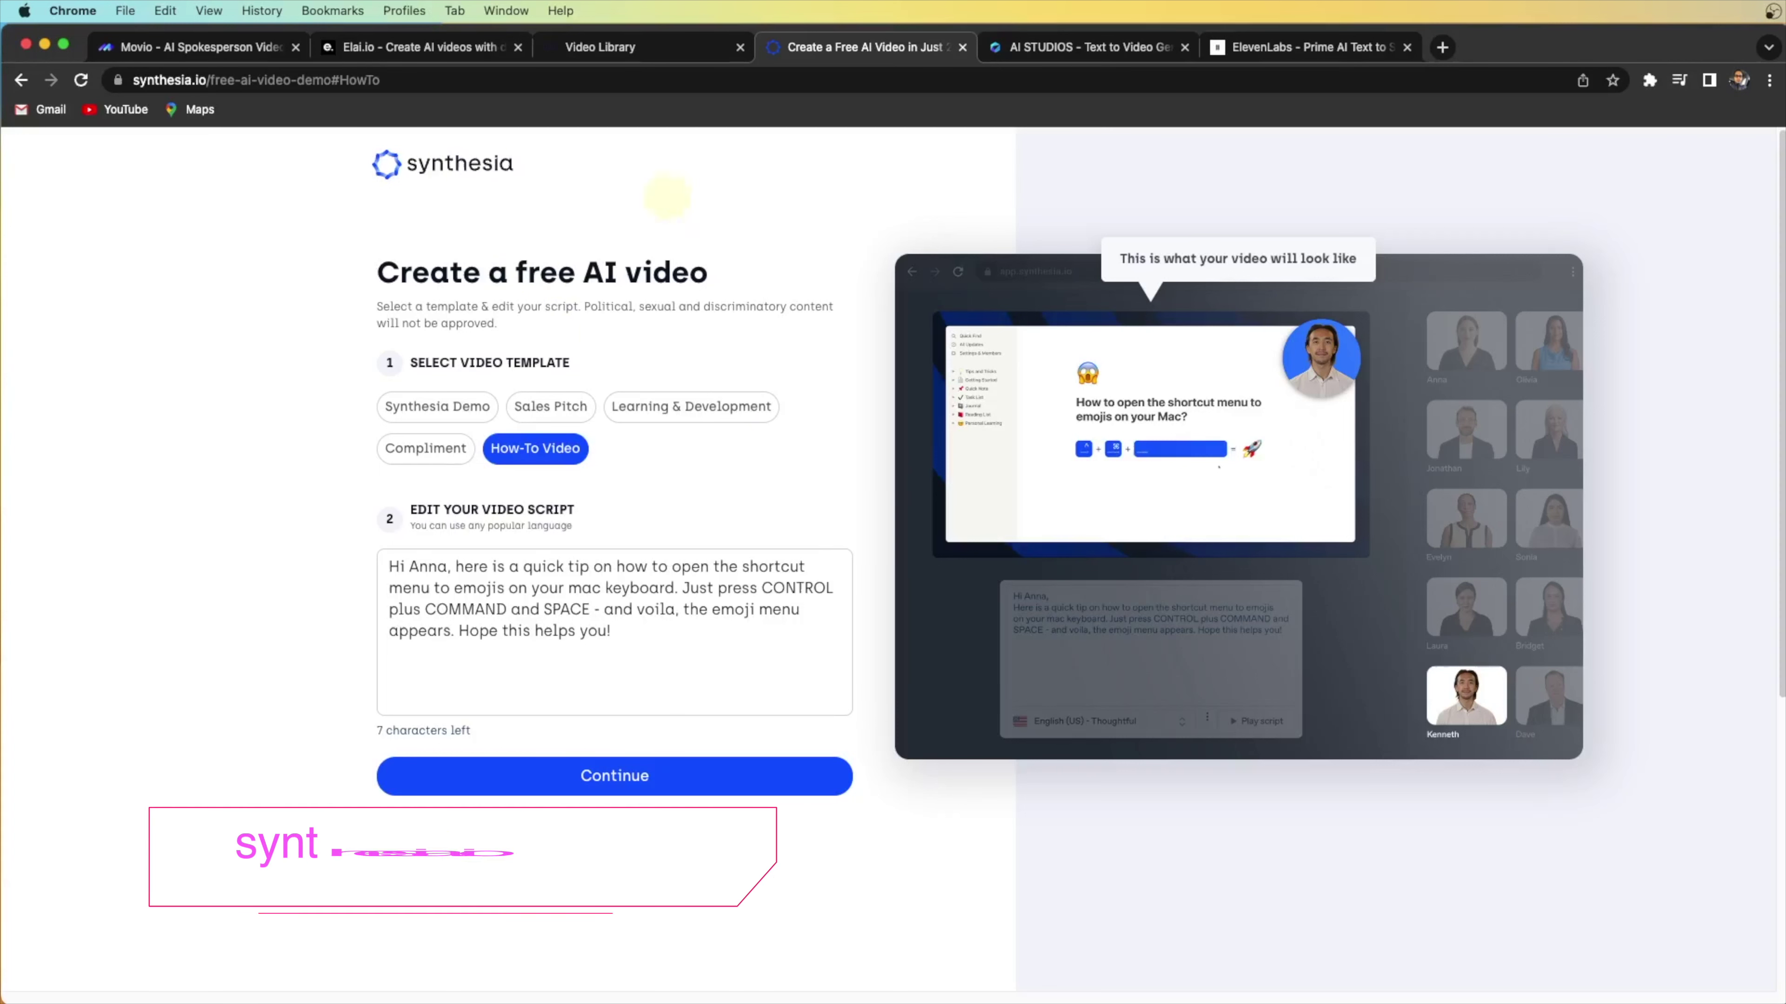
# On Synthesia's free AI video page, try the Synthesia Demo and Learning & Development templates and settle on the Compliment template
pyautogui.click(692, 663)
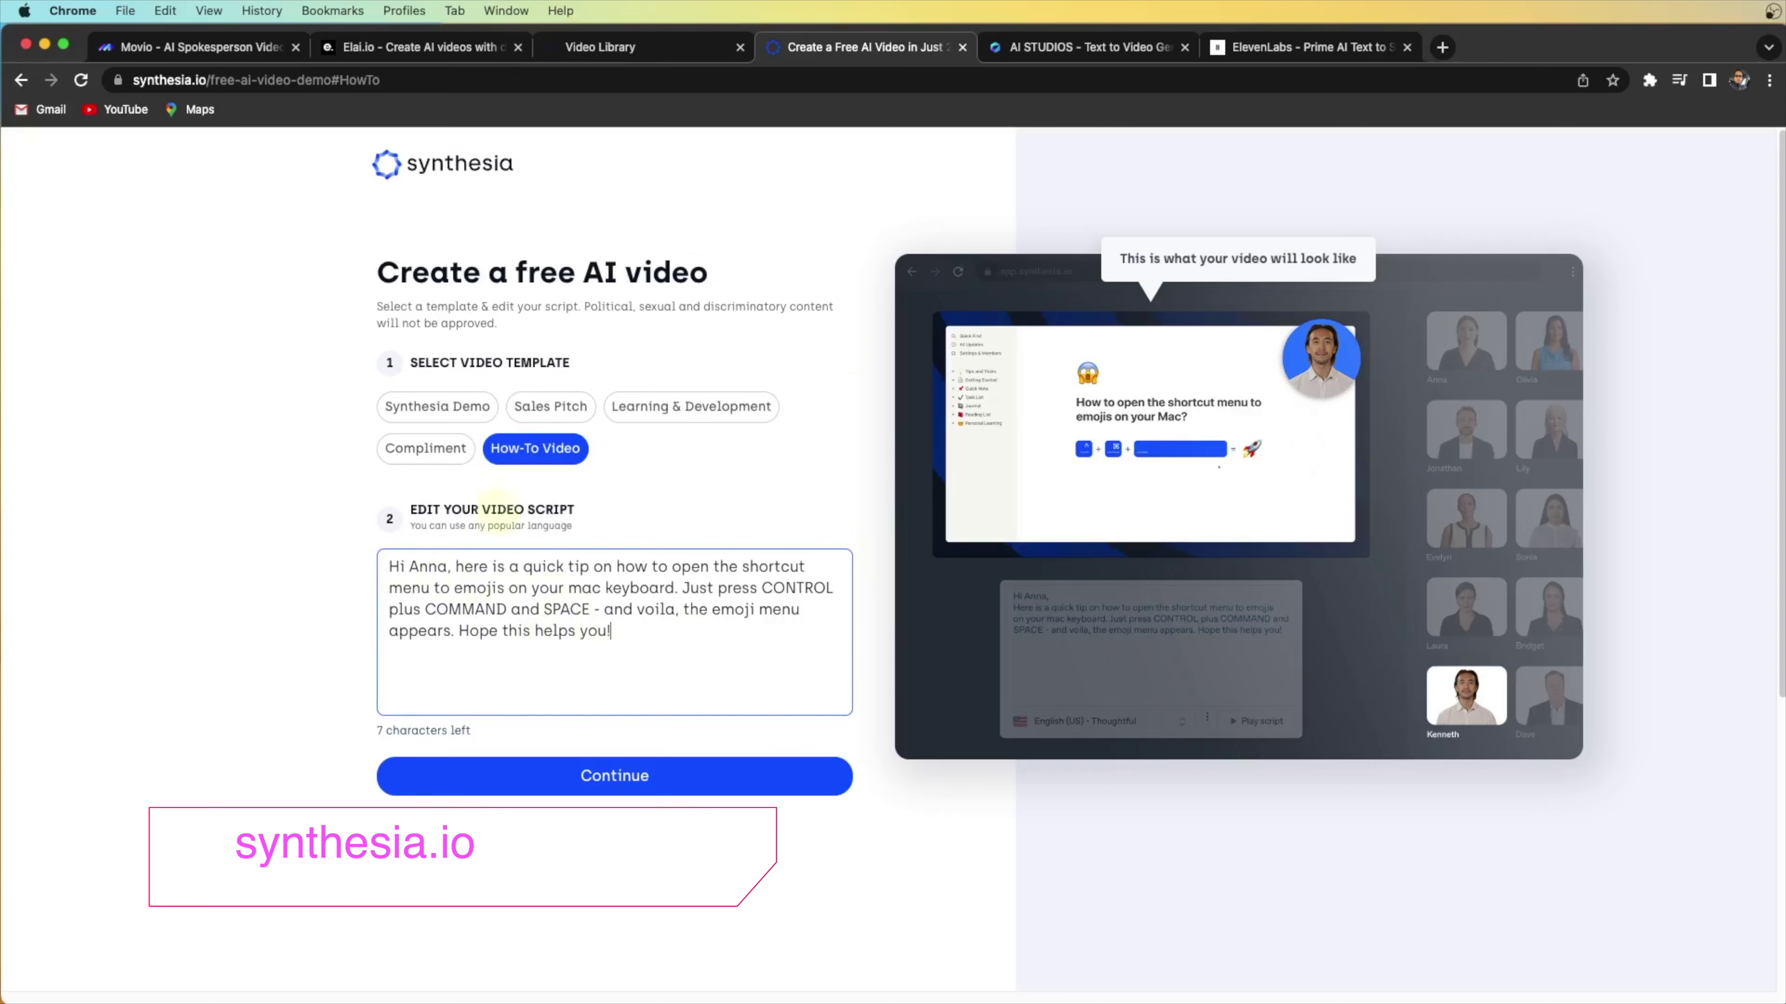
pyautogui.click(436, 407)
pyautogui.click(678, 408)
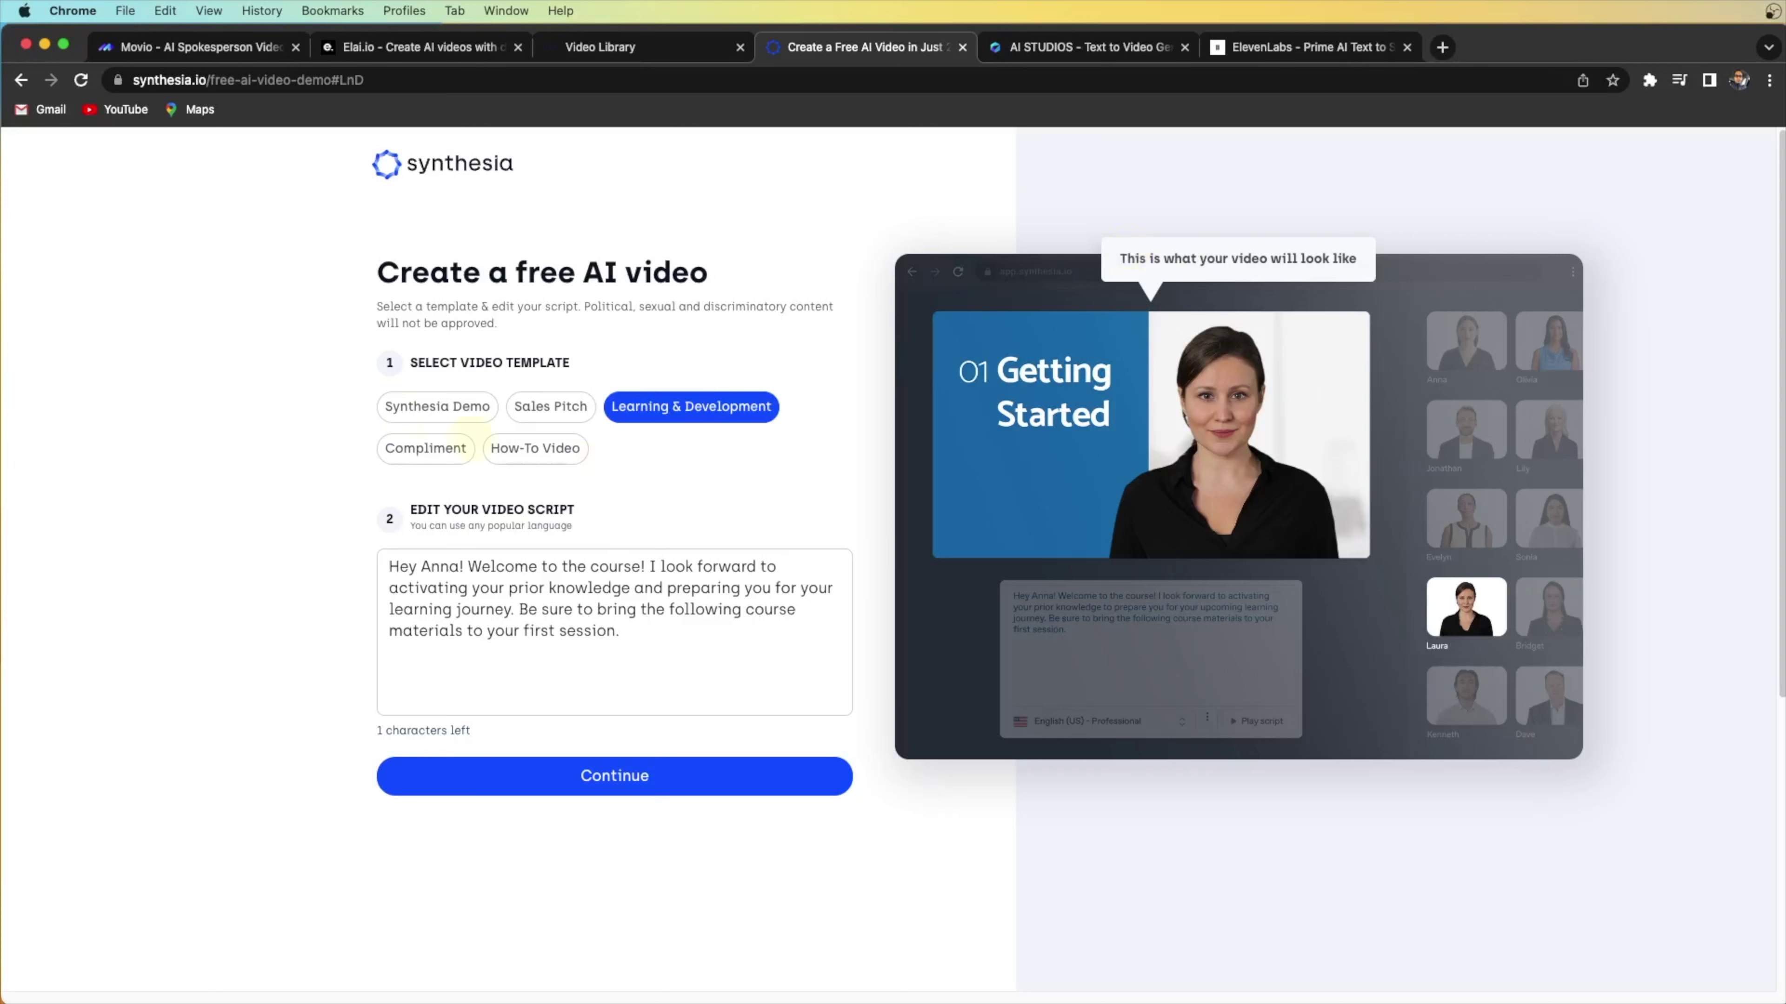
pyautogui.click(437, 406)
pyautogui.click(426, 448)
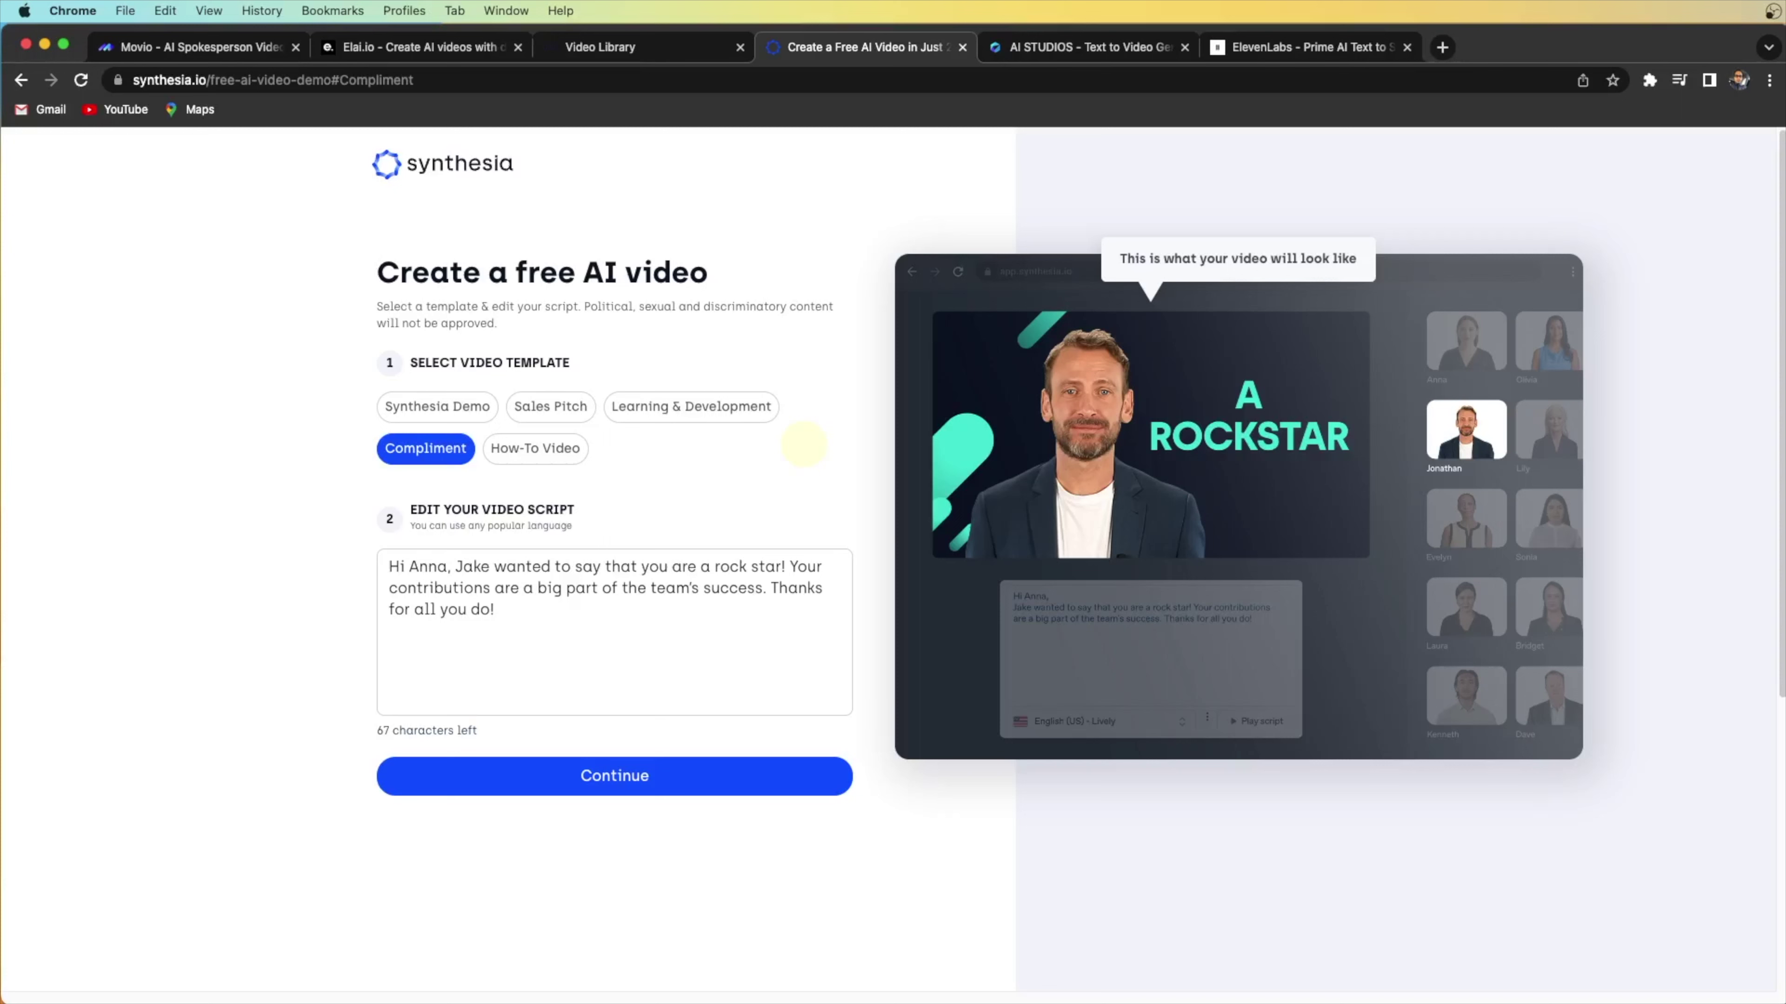
# Highlight the Compliment template's video script to review it and clear the selection
pyautogui.click(509, 611)
pyautogui.moveTo(536, 619); pyautogui.dragTo(395, 567)
pyautogui.click(528, 636)
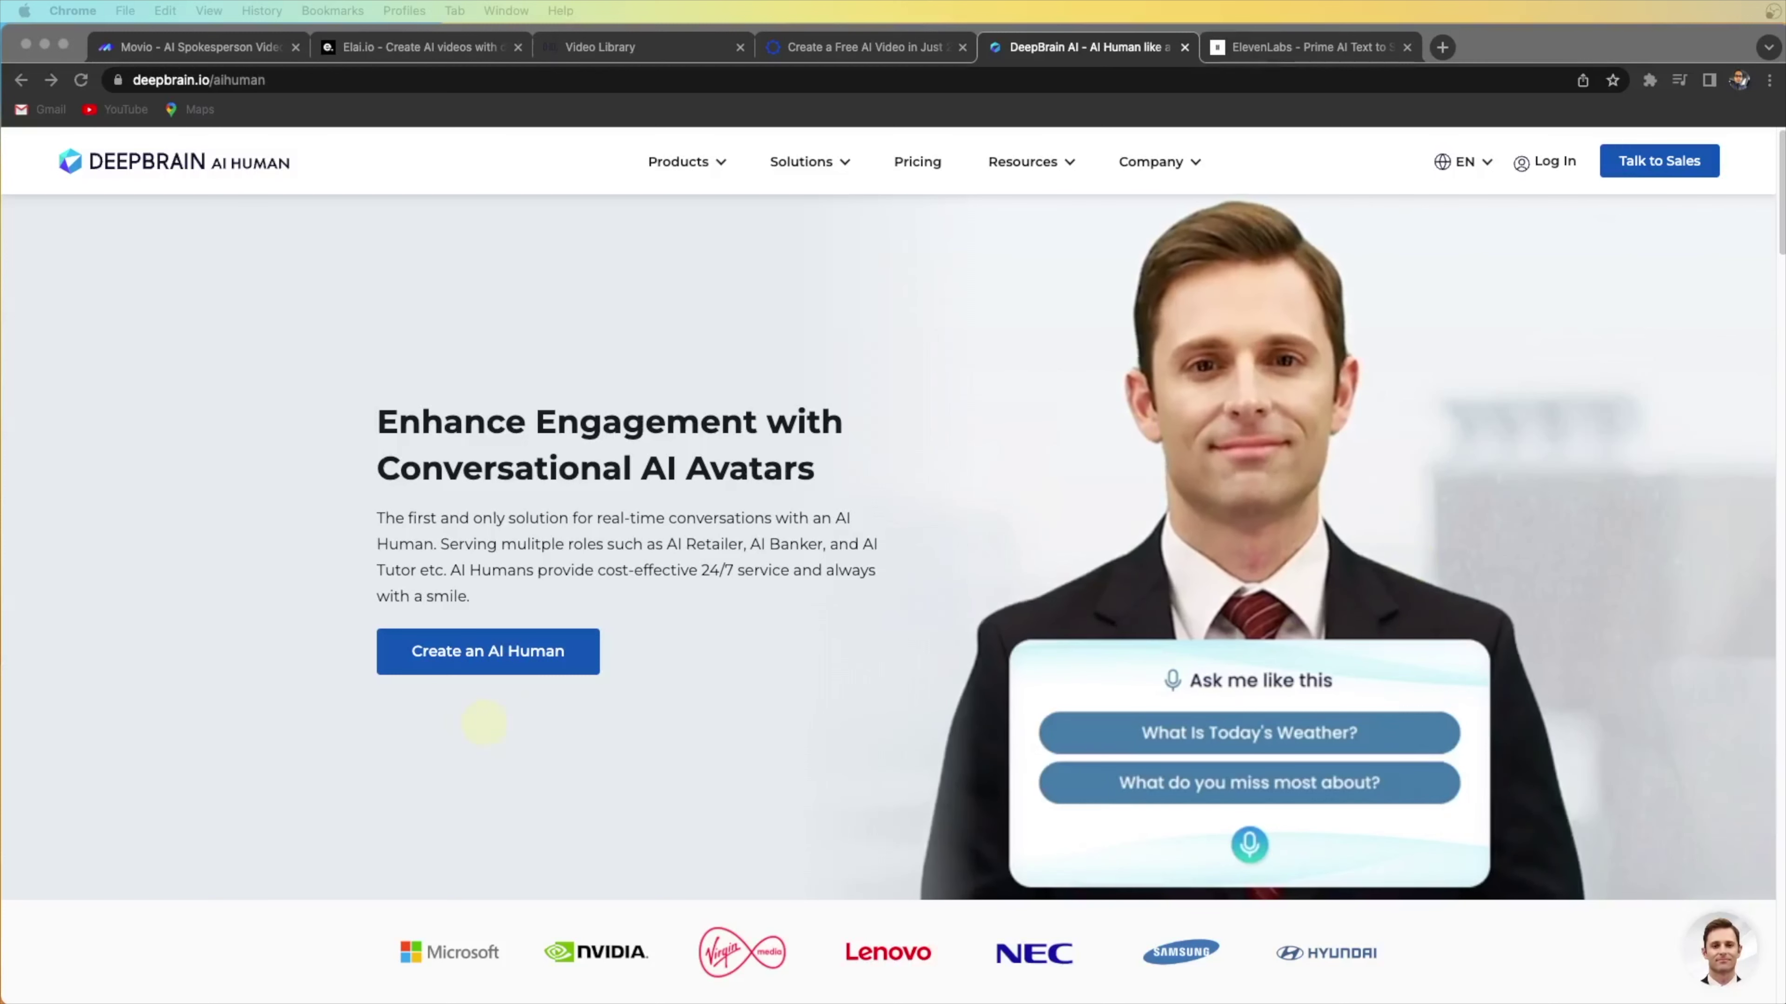
# Look over DeepBrain's AI Human page, including its avatar types and the AI Models gallery
pyautogui.scroll(-8, 785, 745)
pyautogui.scroll(-8, 896, 795)
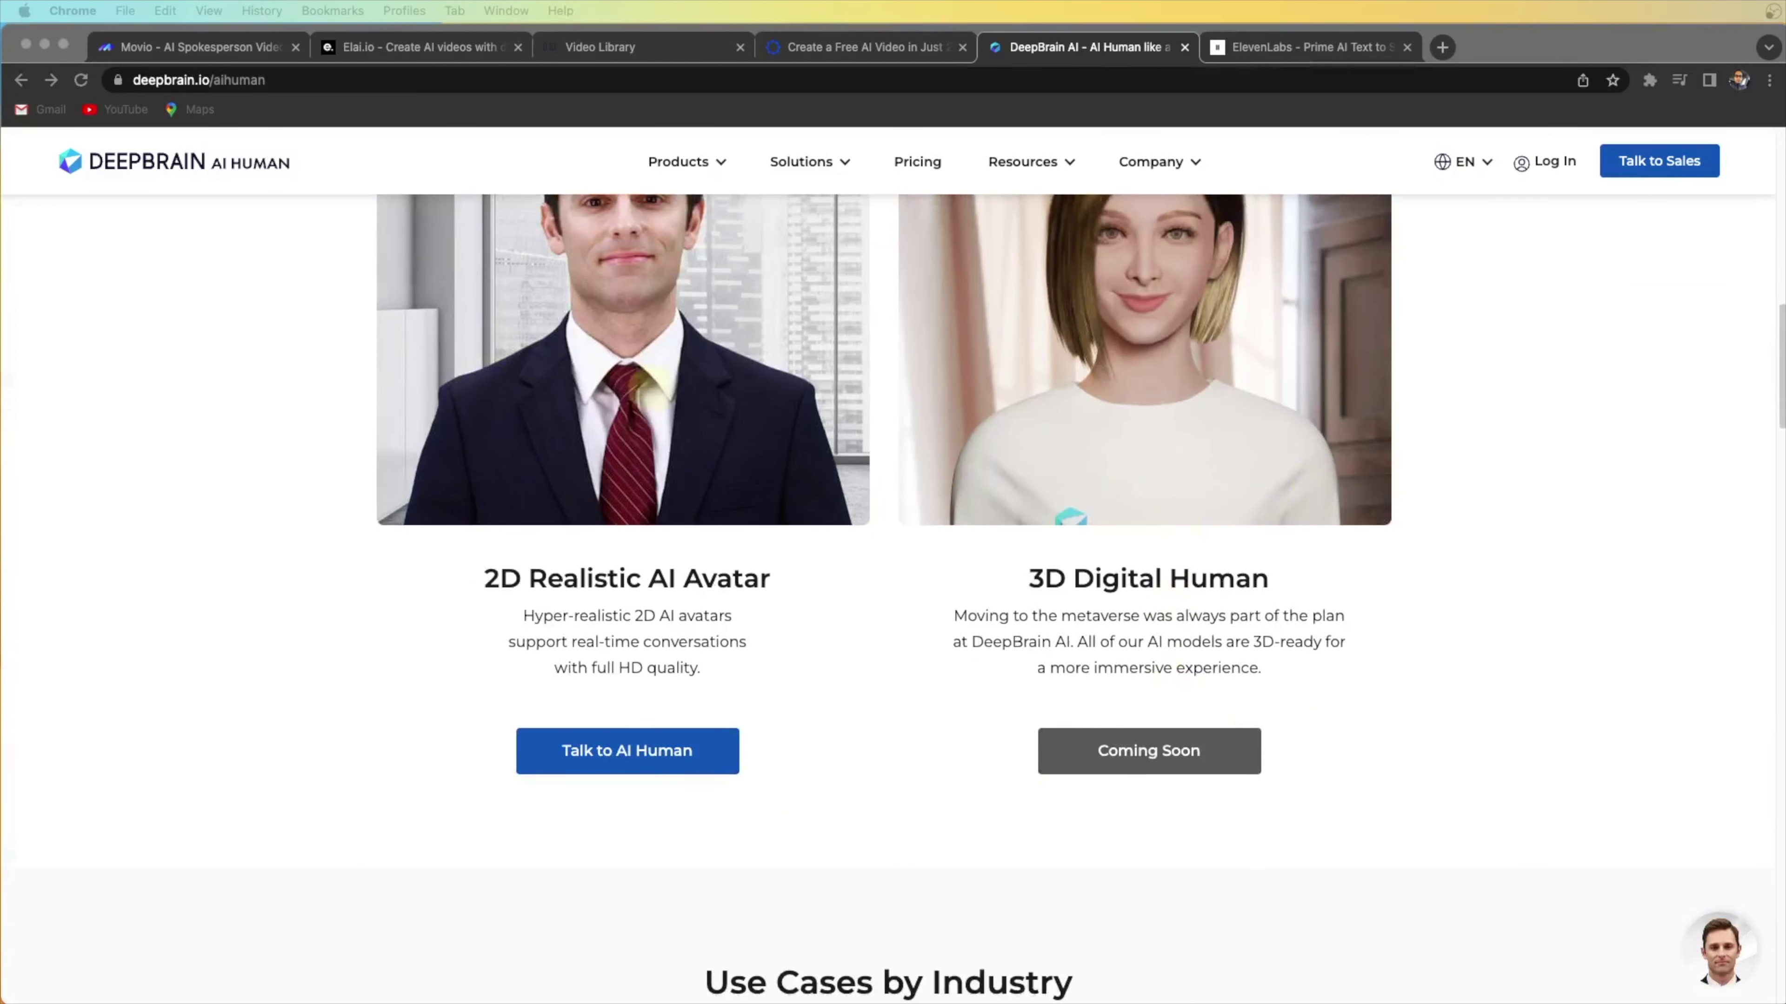
pyautogui.scroll(-10, 1061, 858)
pyautogui.scroll(-20, 1040, 837)
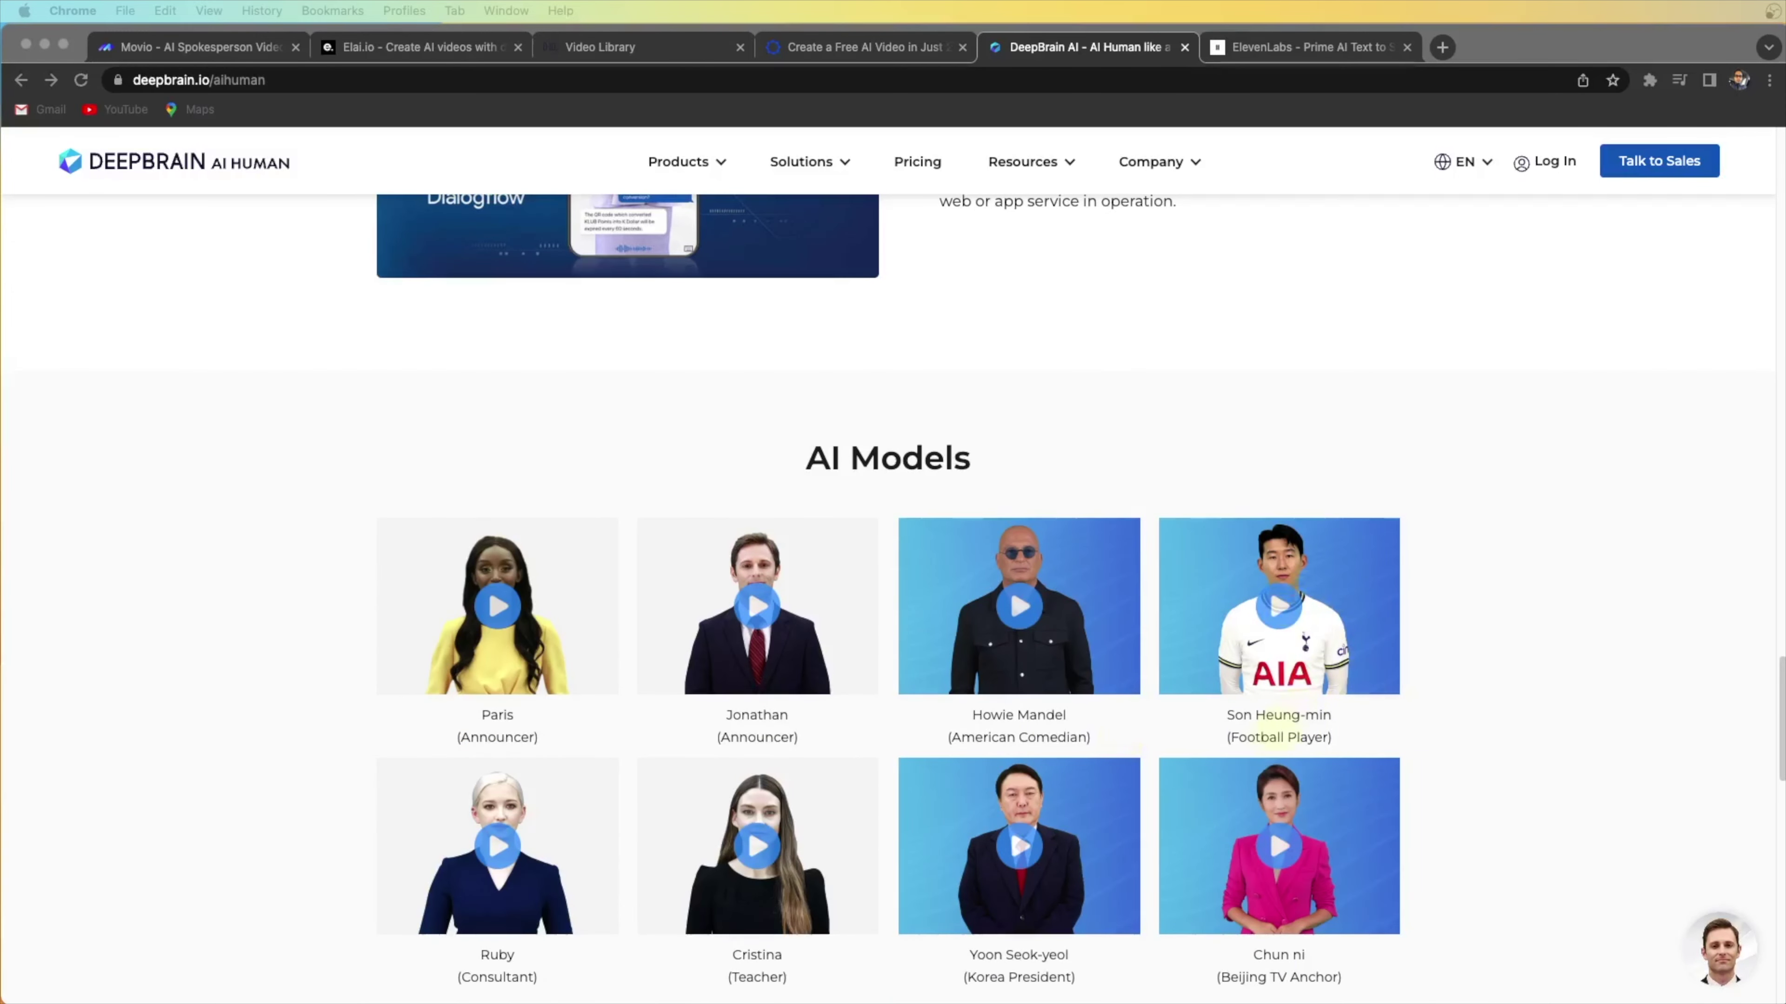
pyautogui.scroll(-5, 1278, 735)
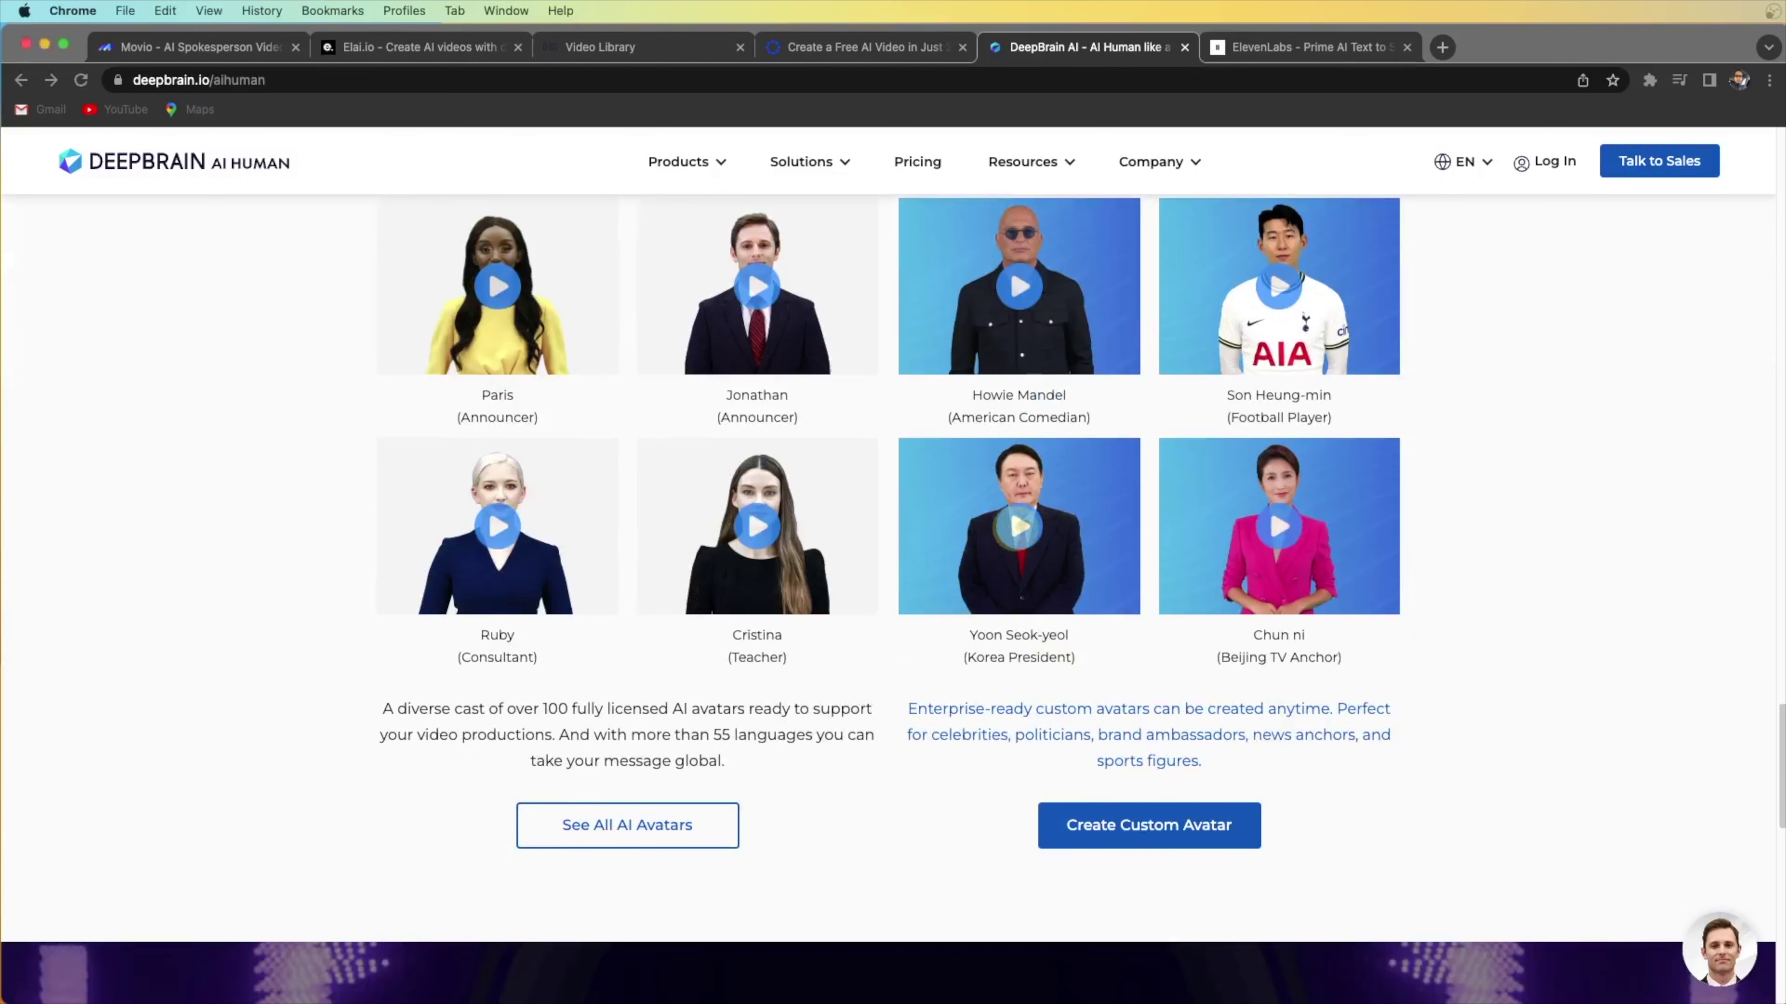
# Open the Teacher model's video preview, close it and dismiss the site's microphone permission request
pyautogui.click(757, 526)
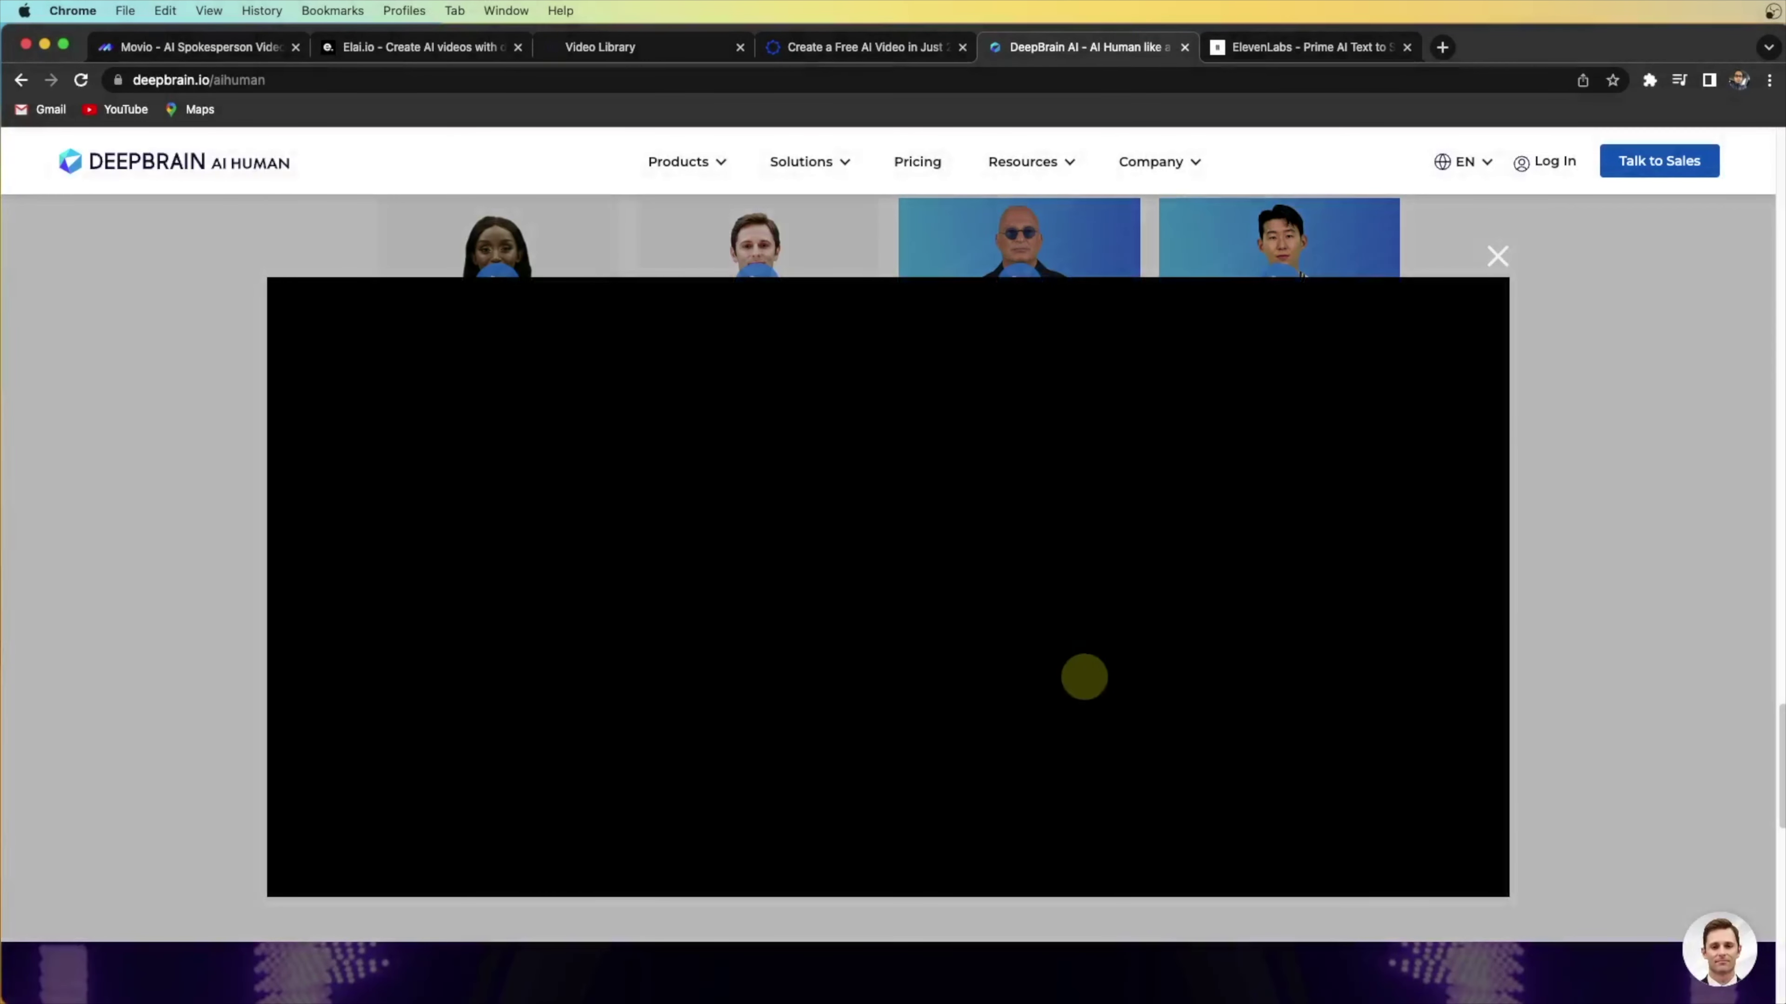
pyautogui.press('Escape')
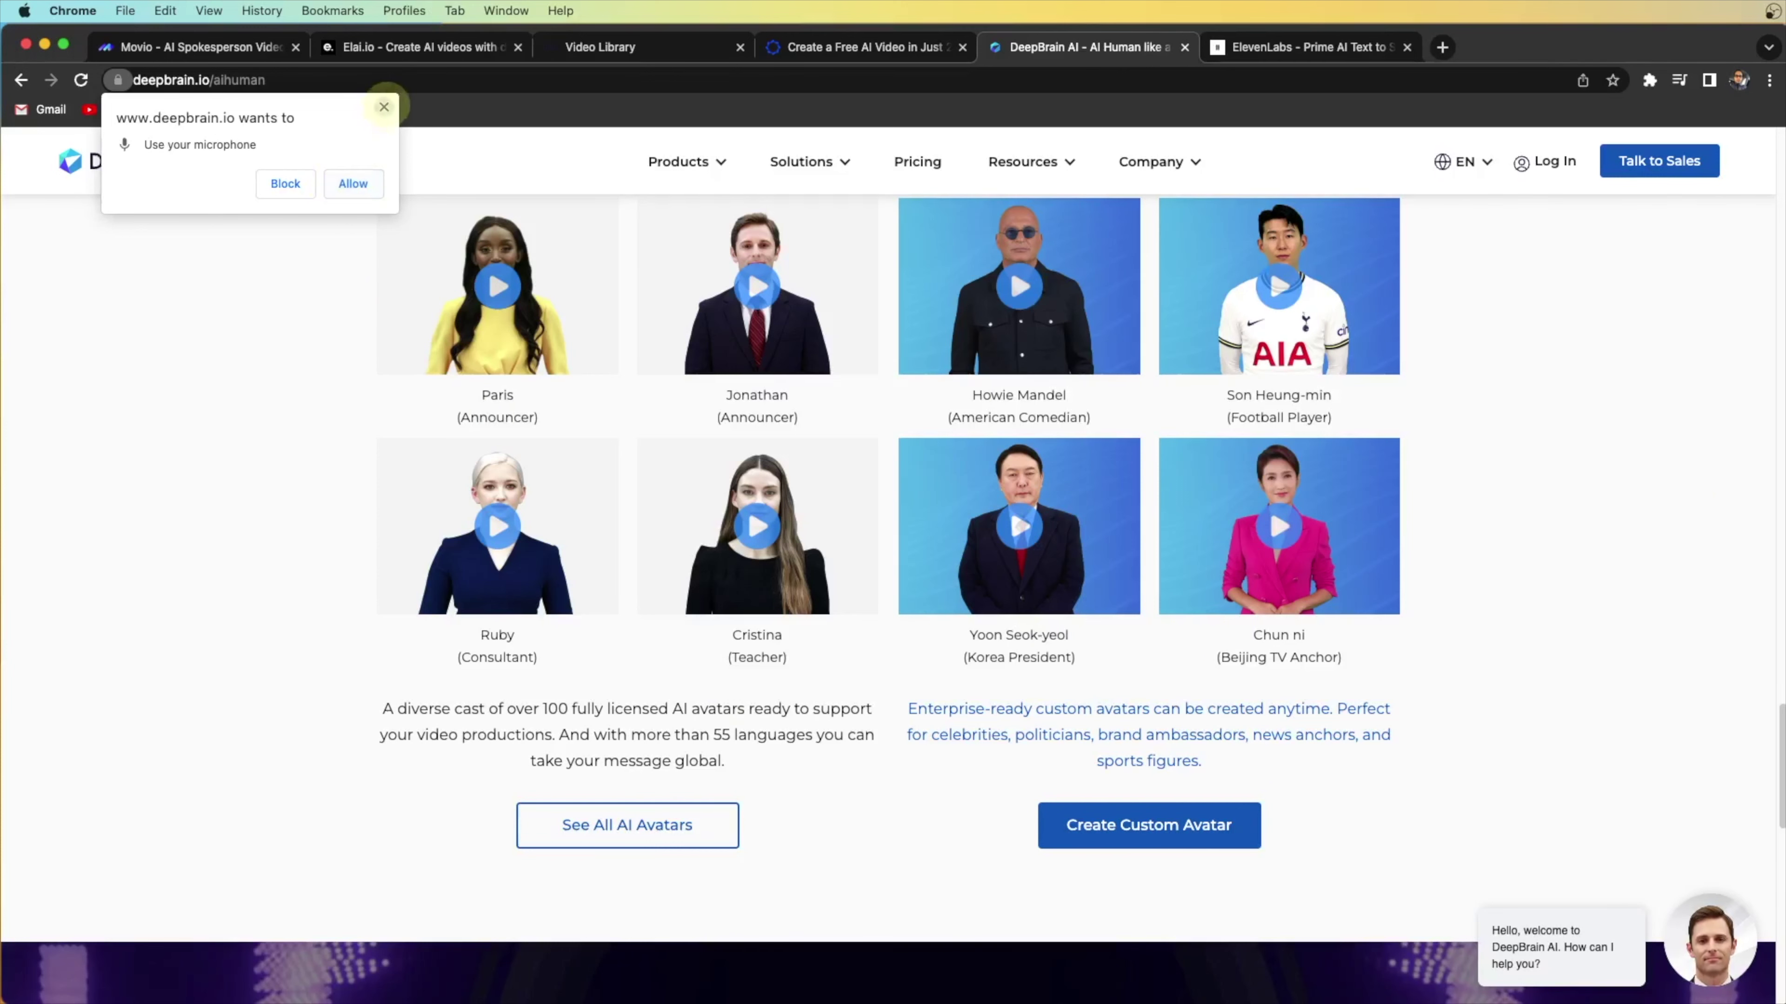
pyautogui.click(383, 106)
# Open the contact form for creating a custom avatar and return to the AI Models section
pyautogui.click(1167, 827)
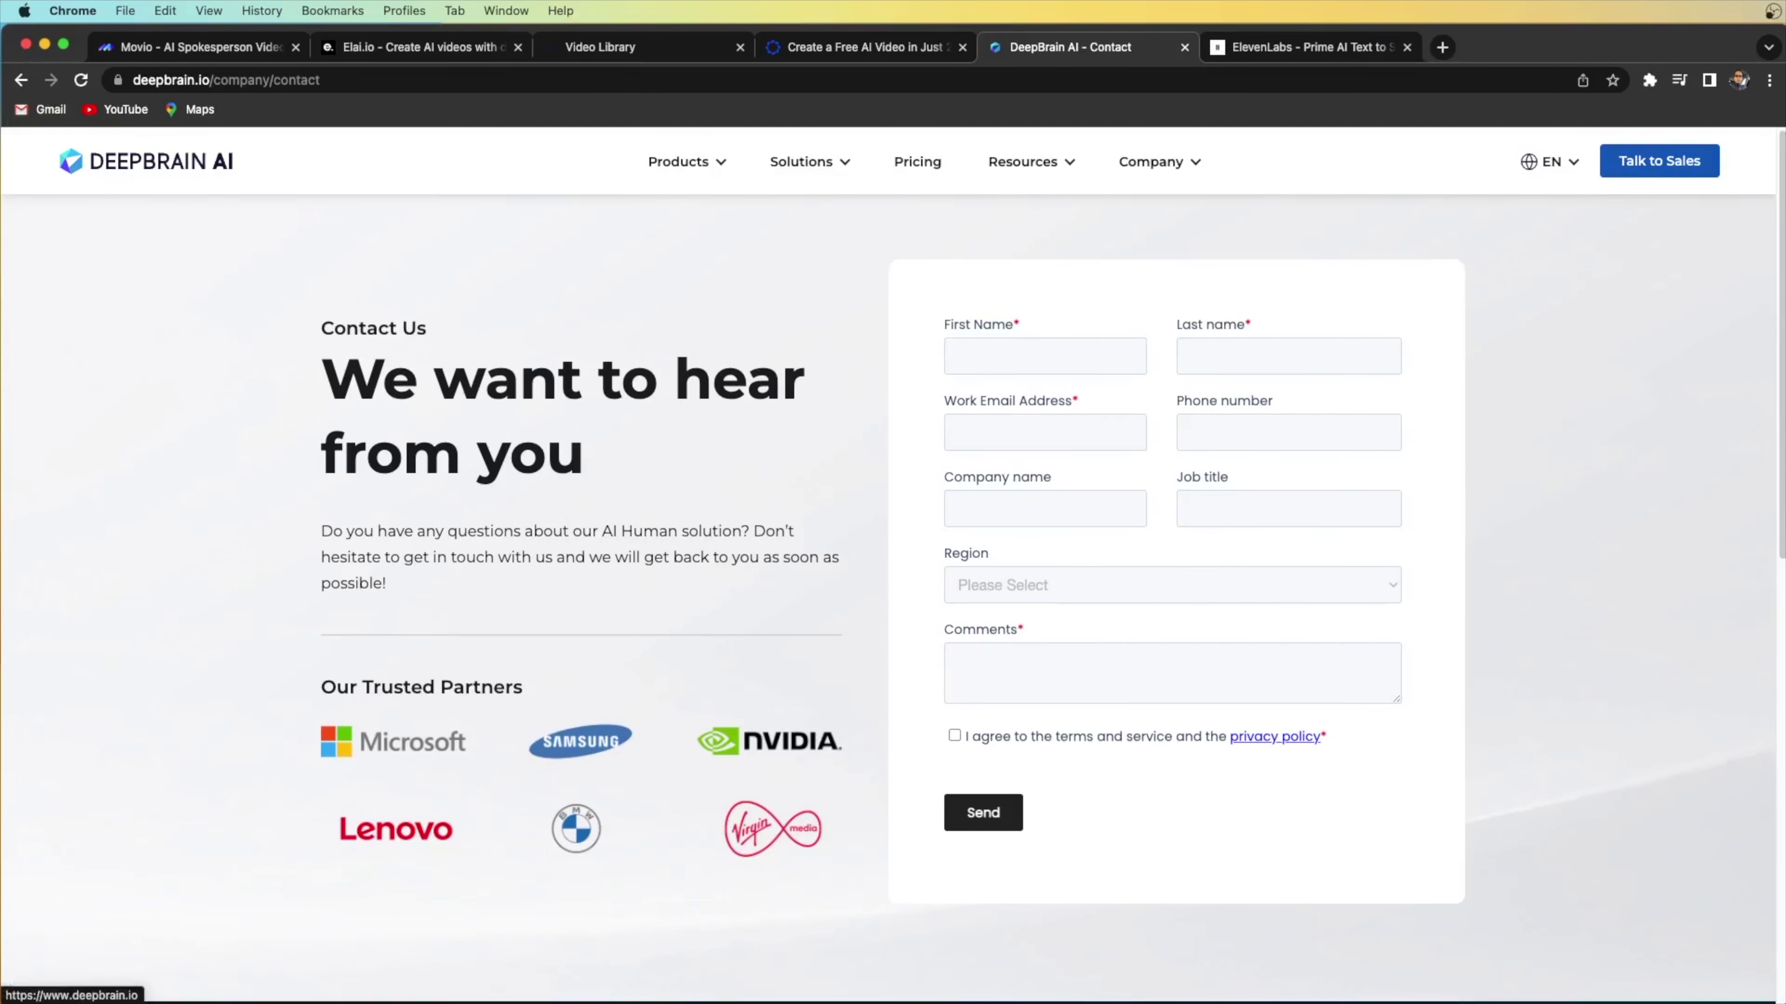
pyautogui.click(21, 79)
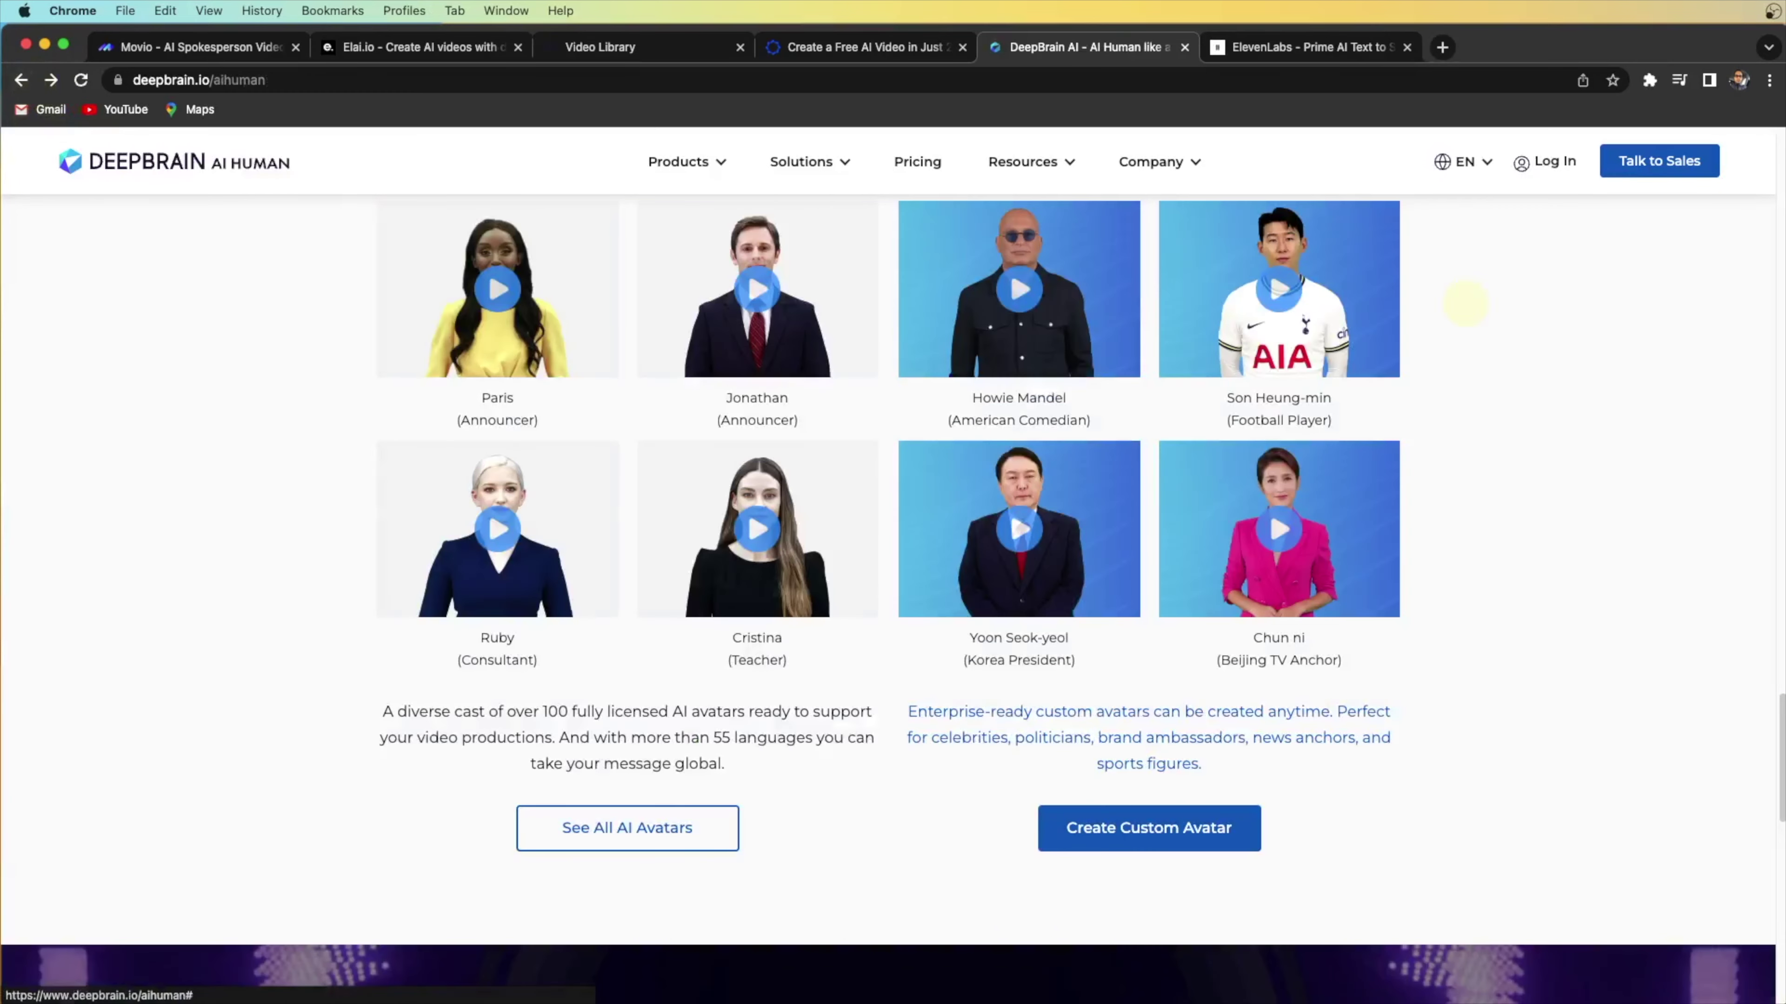
pyautogui.scroll(5, 922, 691)
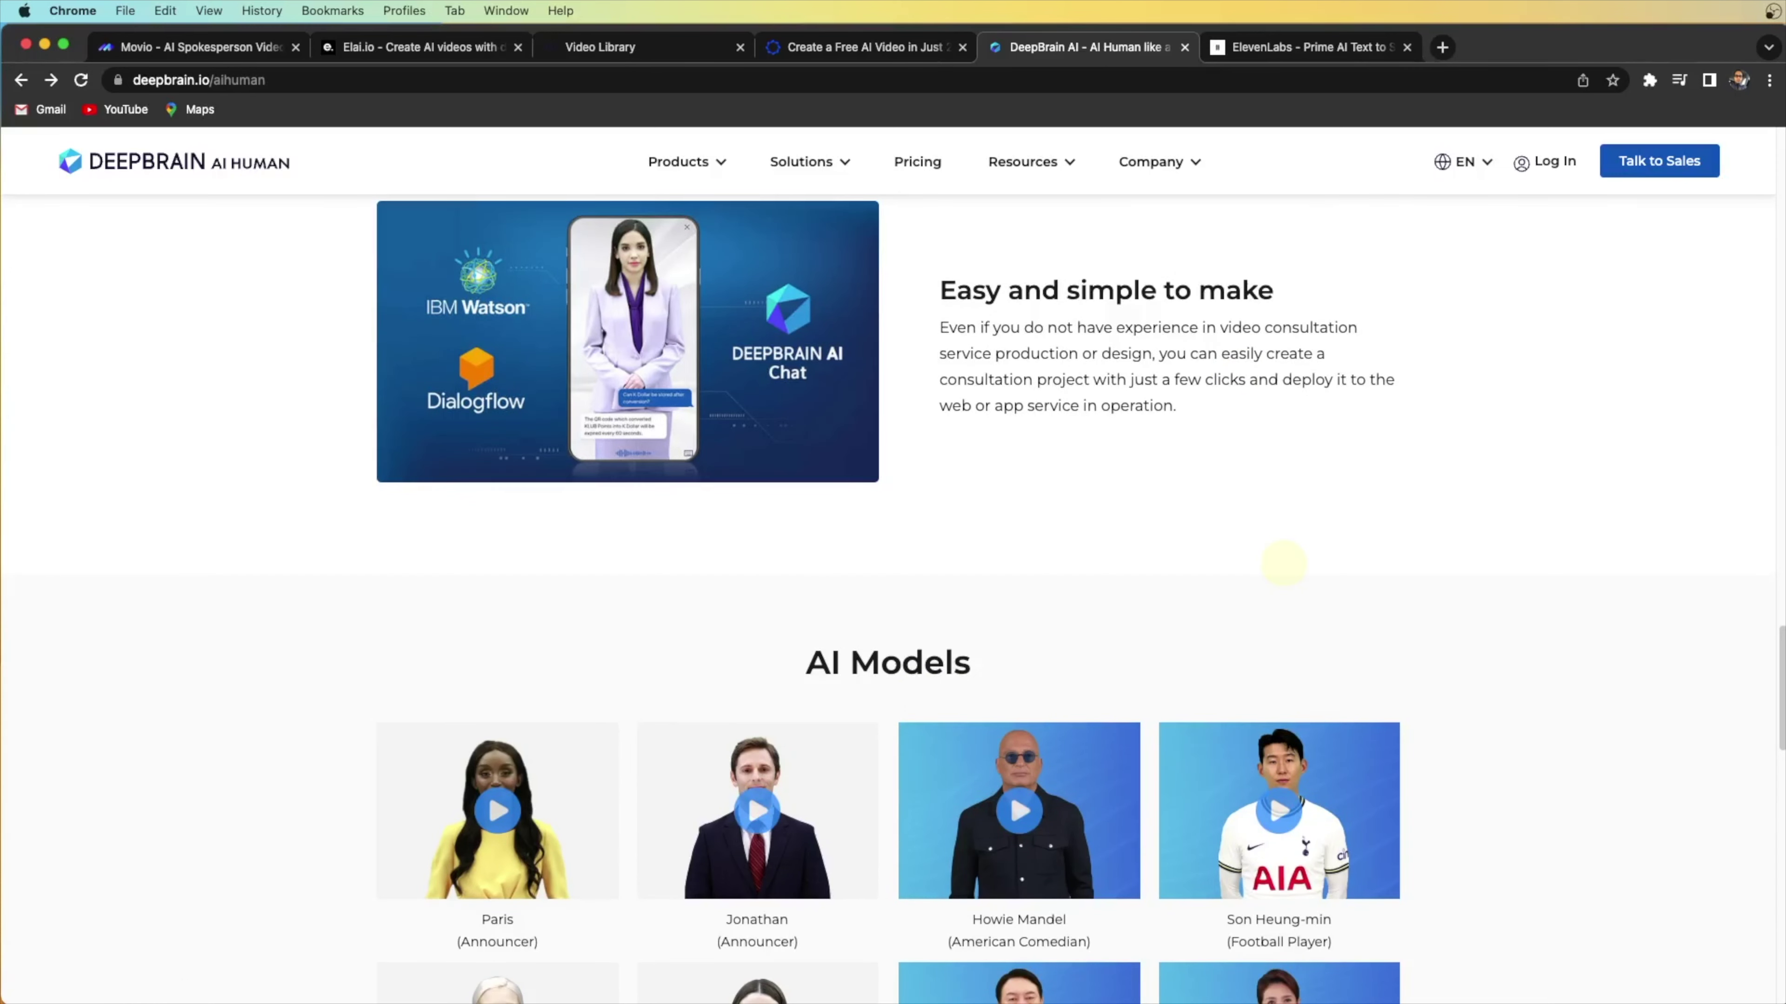
# Switch to ElevenLabs and look over its Speech Synthesis settings, text field and list of premade voices
pyautogui.click(1297, 47)
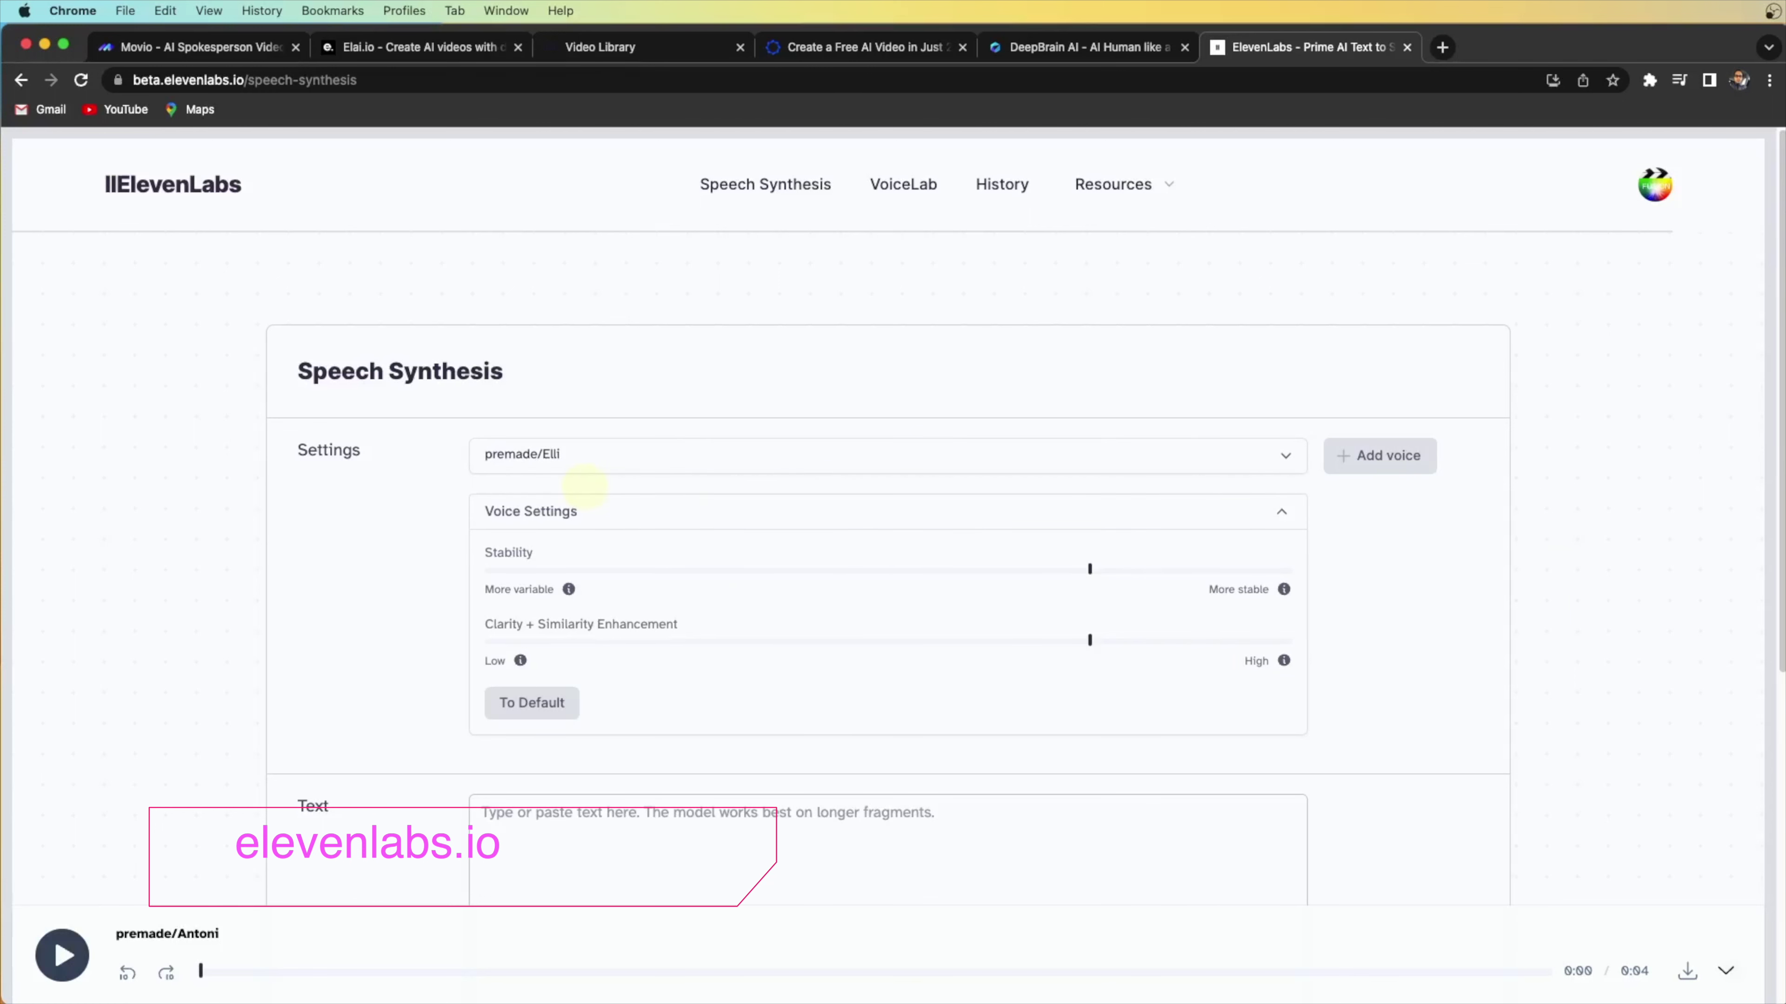
pyautogui.scroll(-5, 1427, 700)
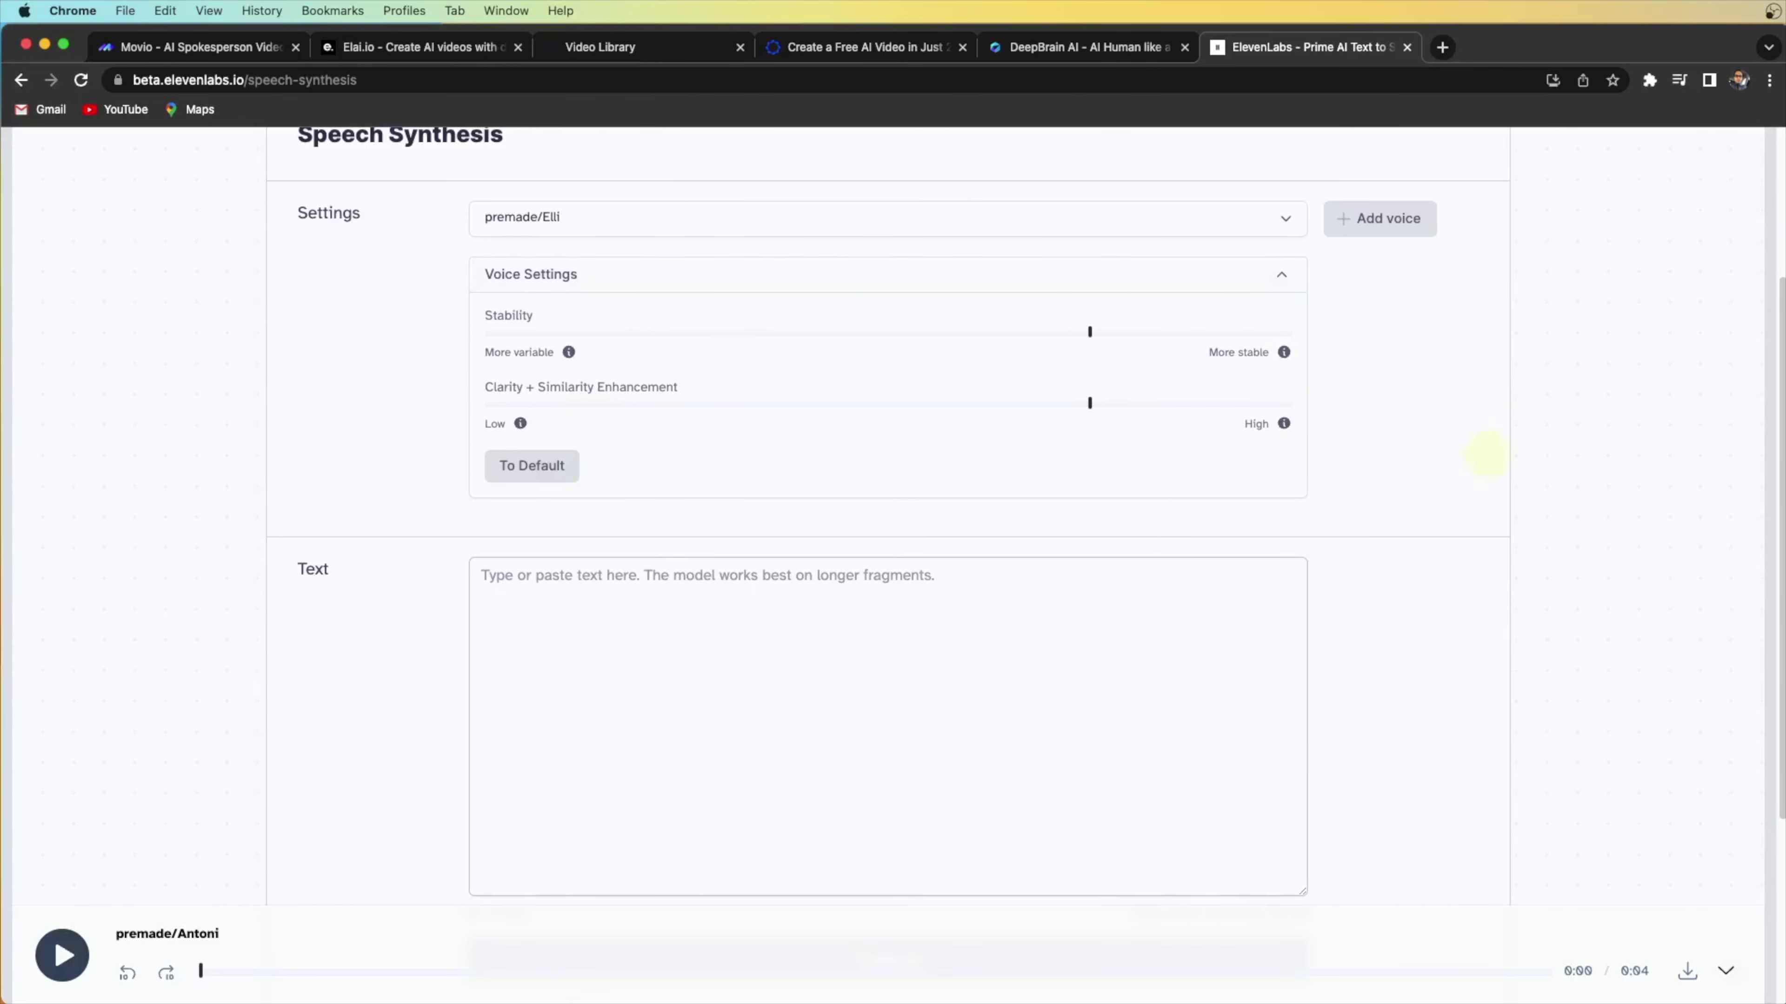
pyautogui.click(726, 581)
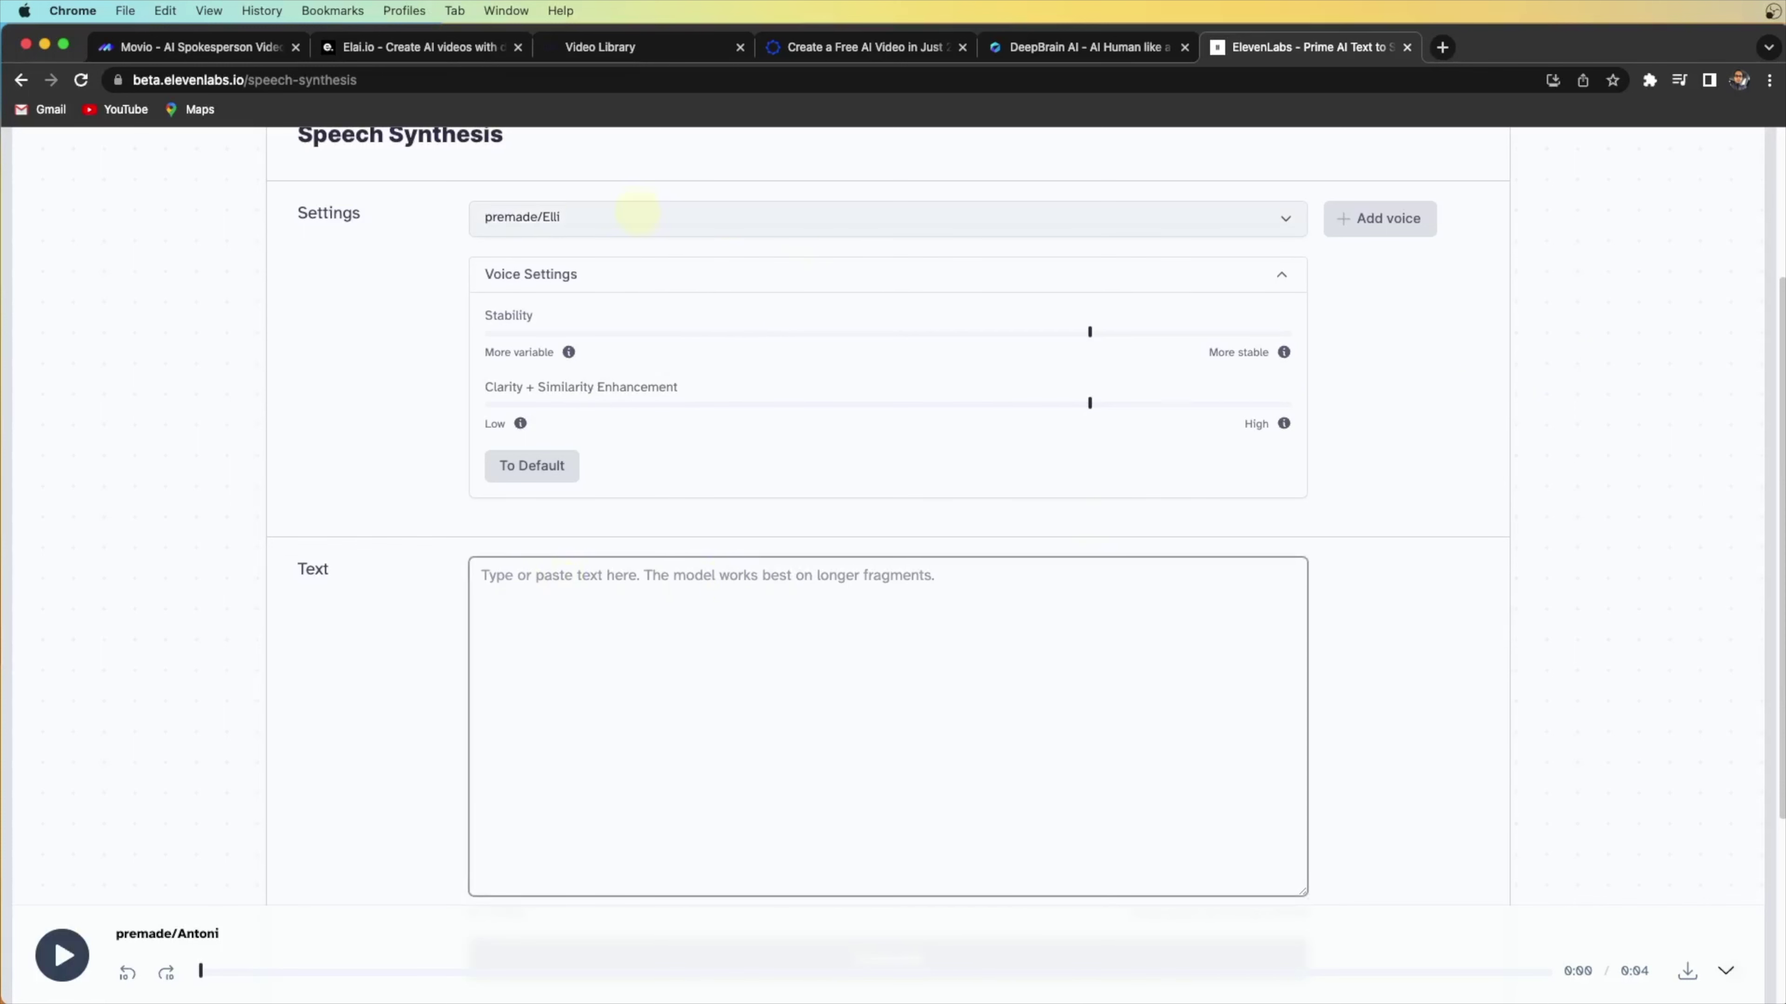
pyautogui.click(587, 216)
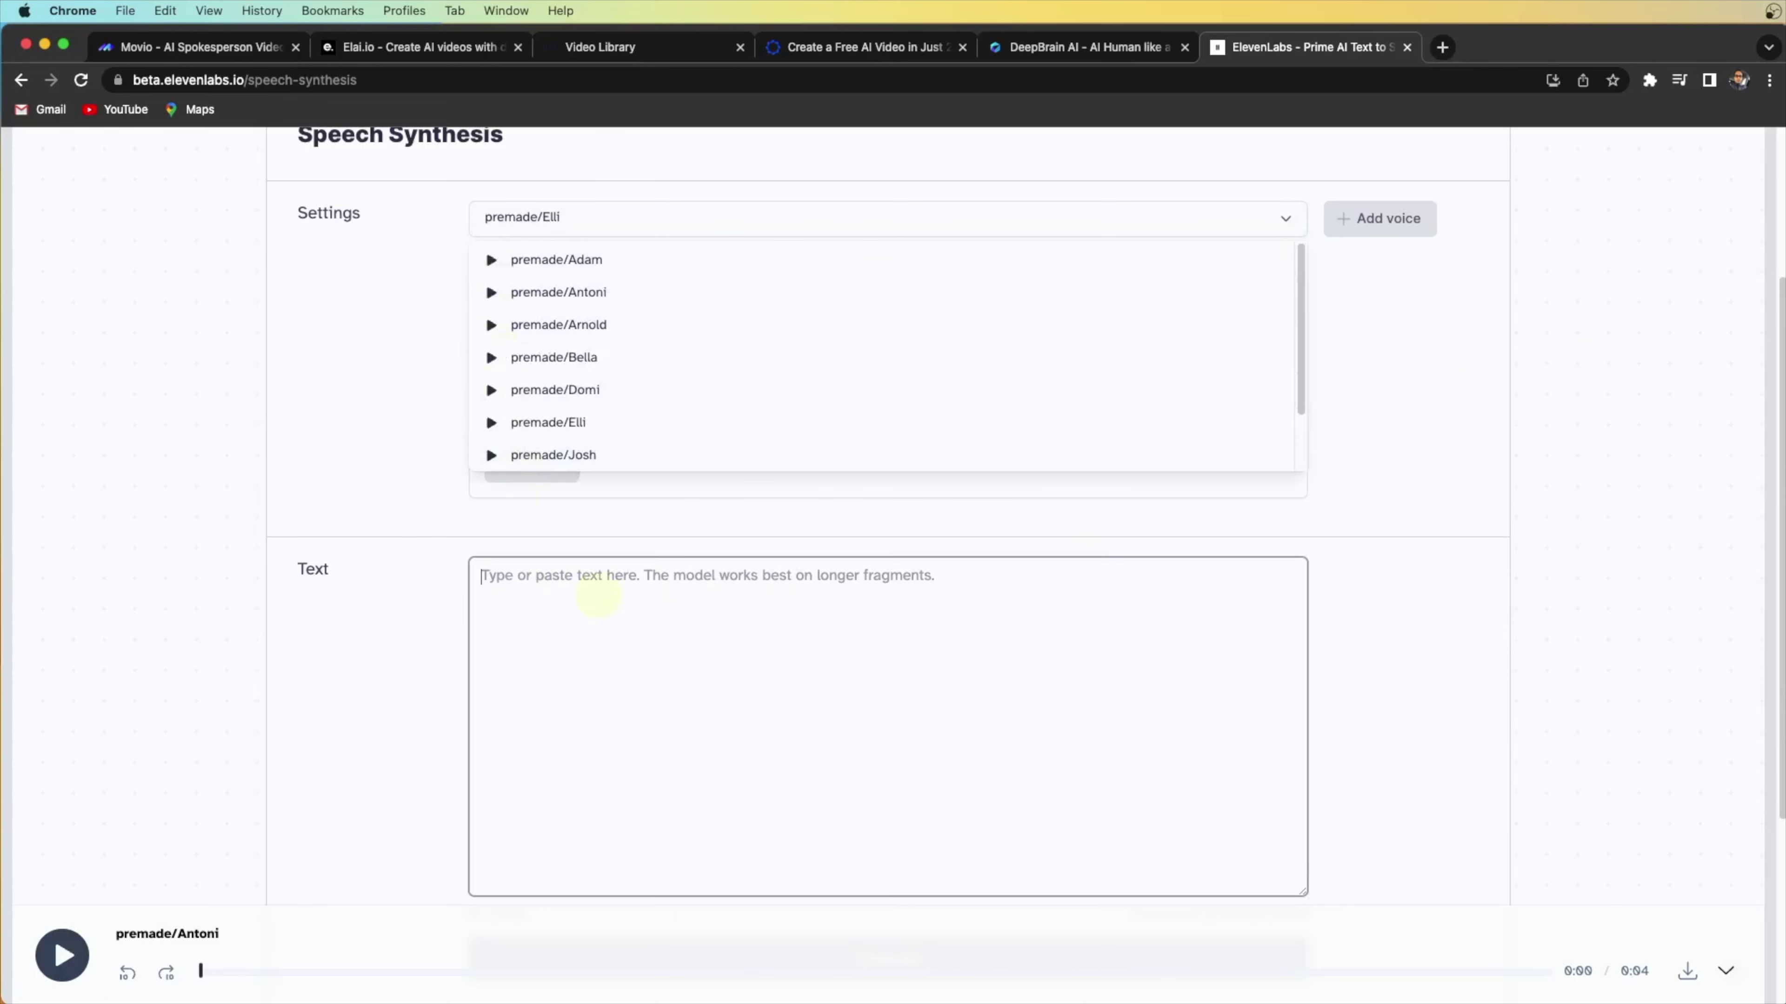
pyautogui.click(545, 588)
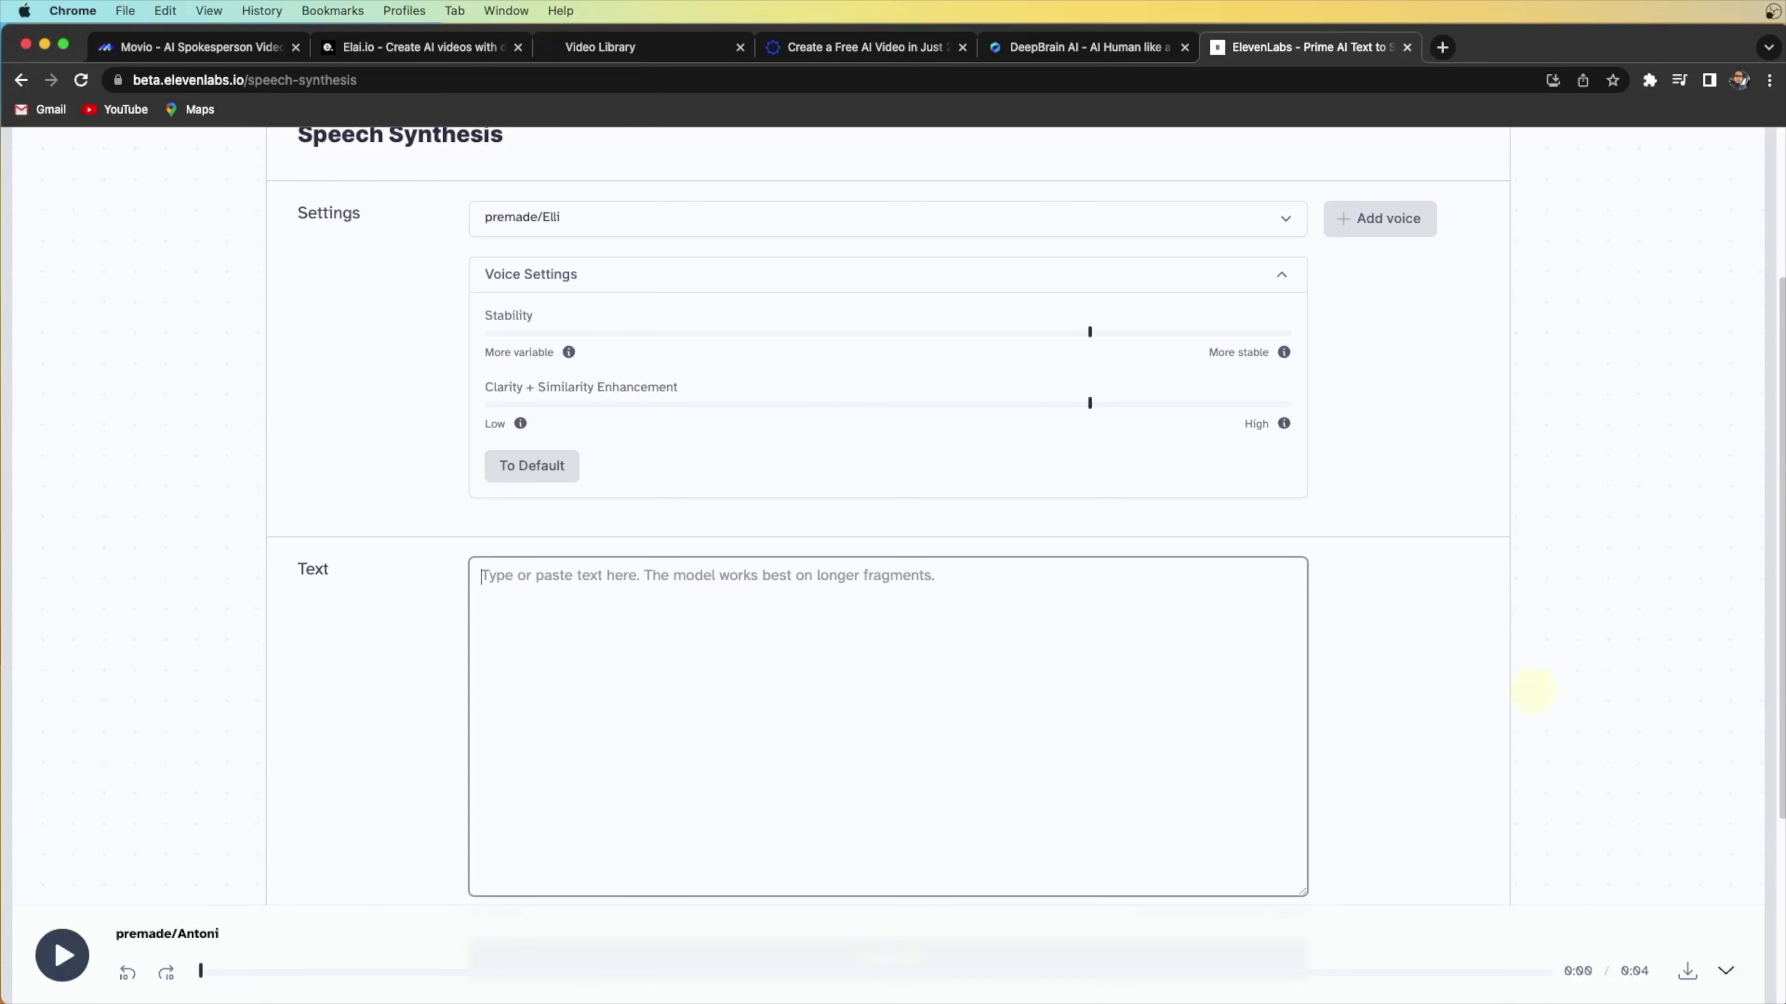
pyautogui.scroll(1, 674, 583)
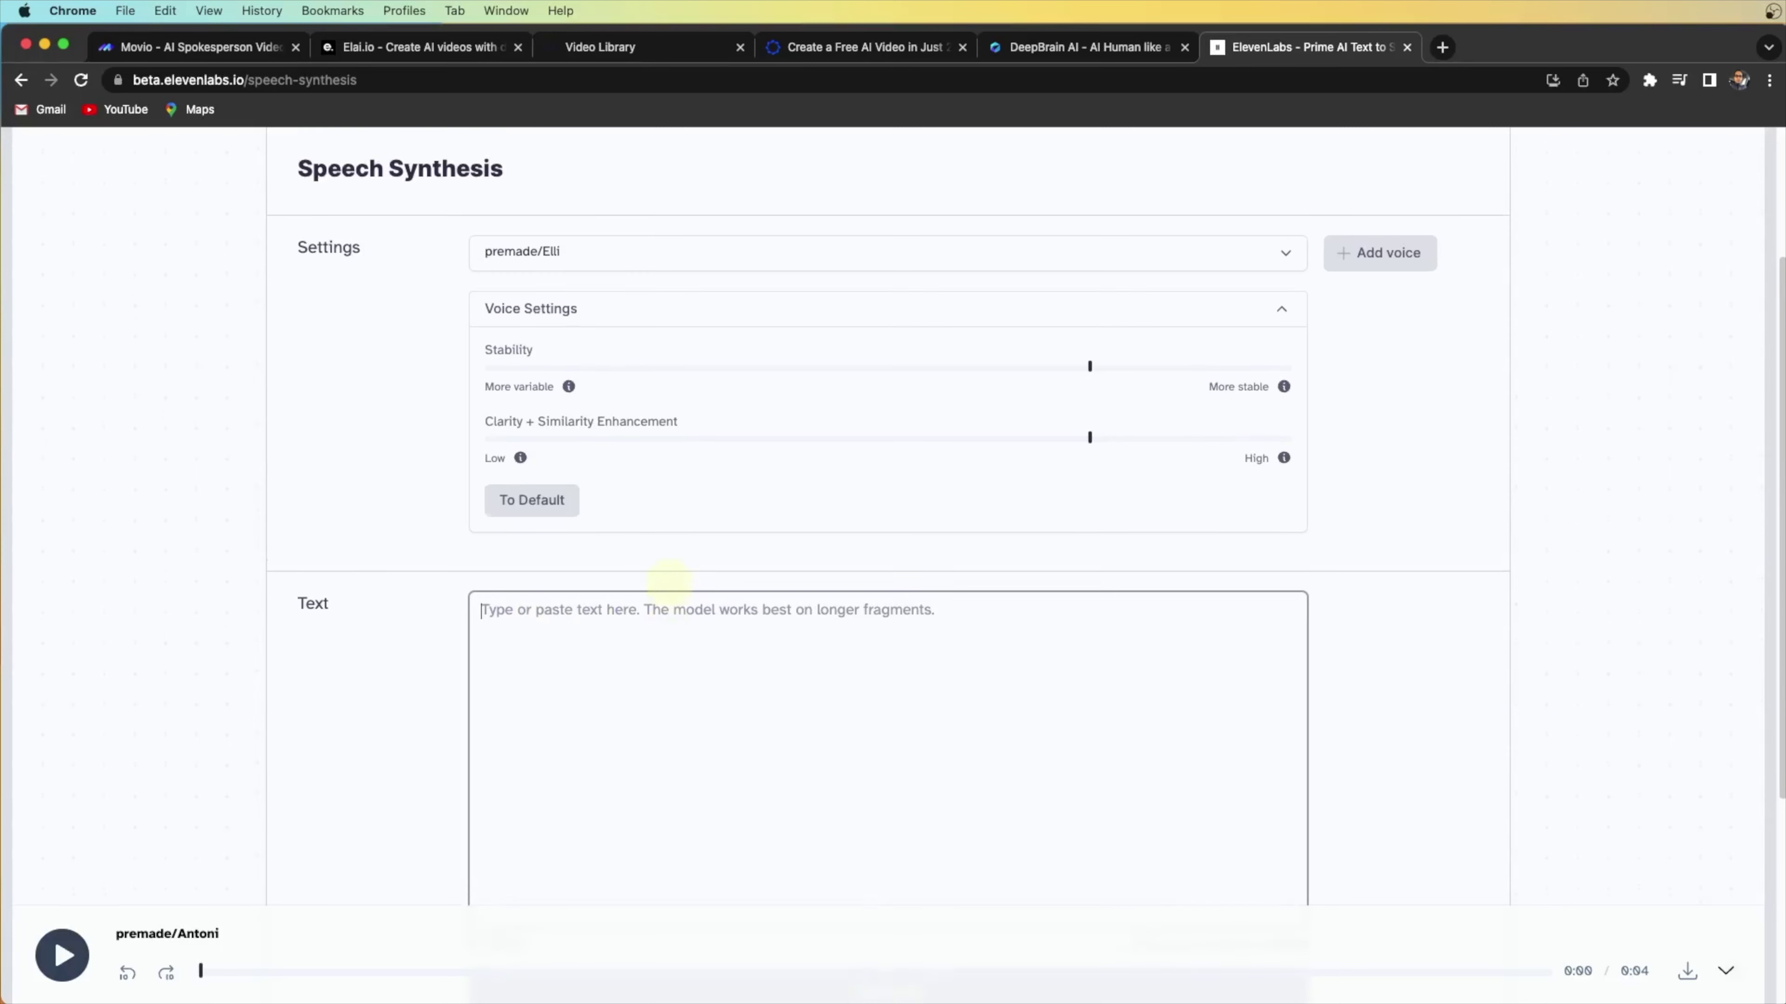
# Choose the premade/Adam voice for speech synthesis and play its sample
pyautogui.click(638, 247)
pyautogui.click(490, 294)
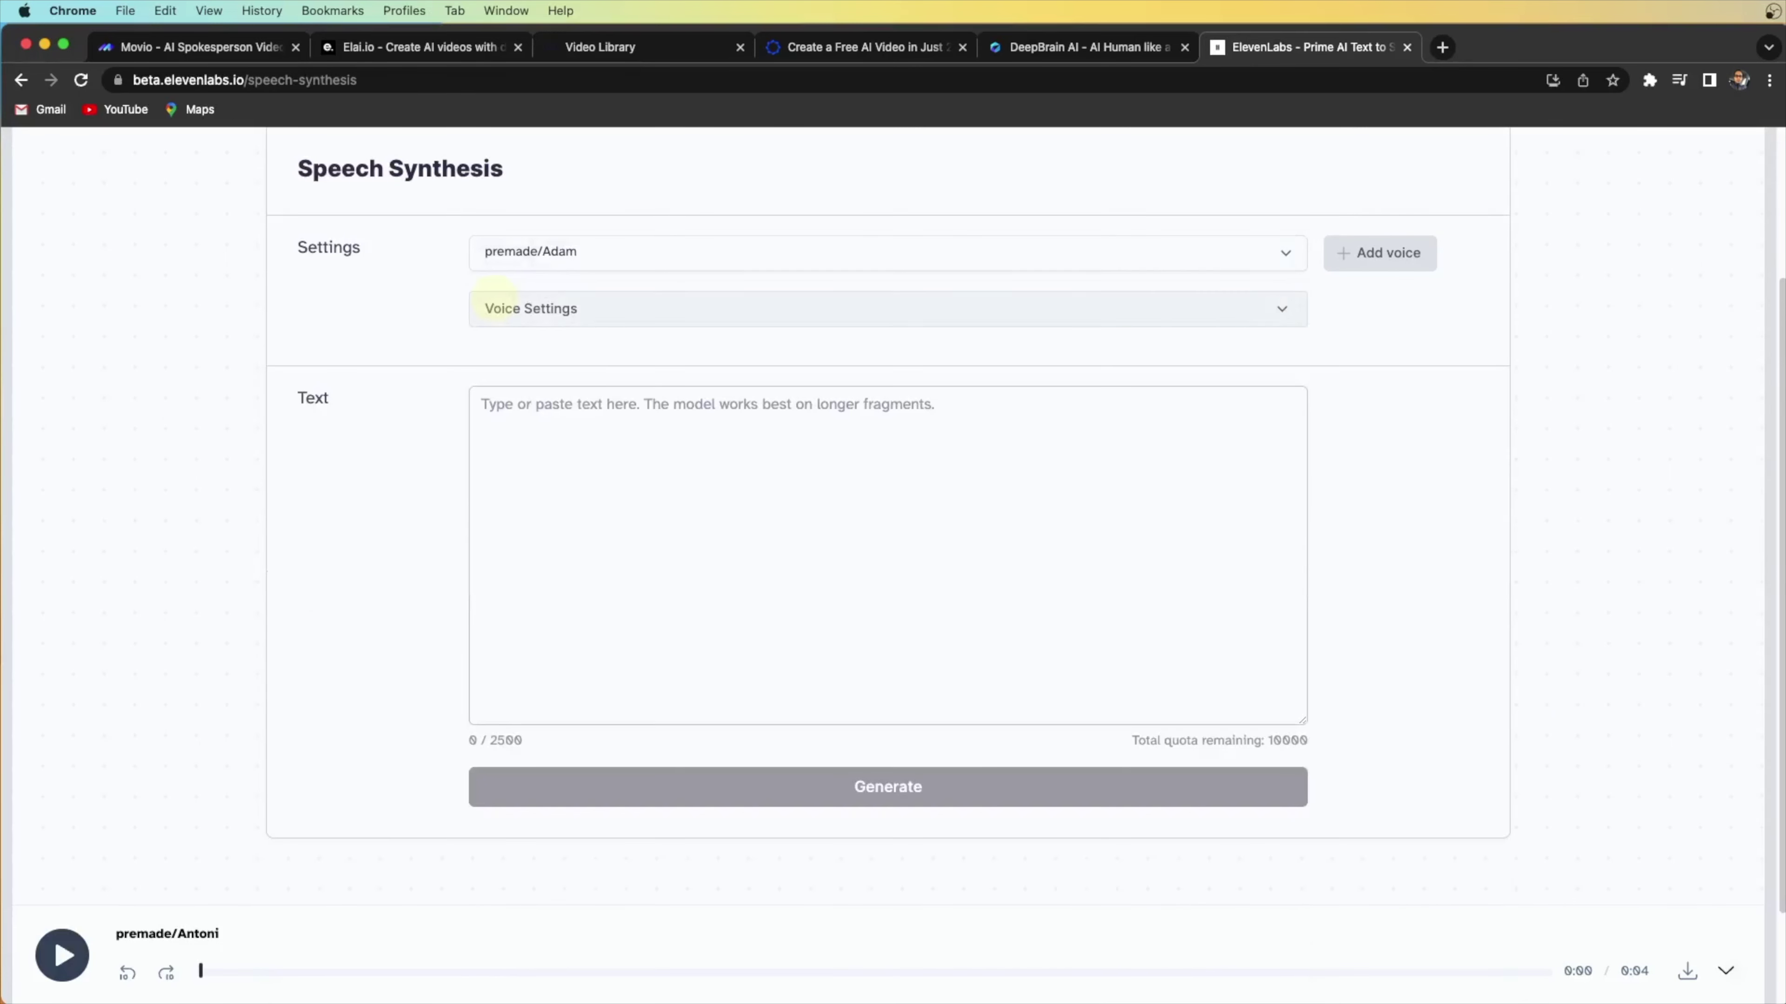
pyautogui.click(513, 254)
pyautogui.click(490, 294)
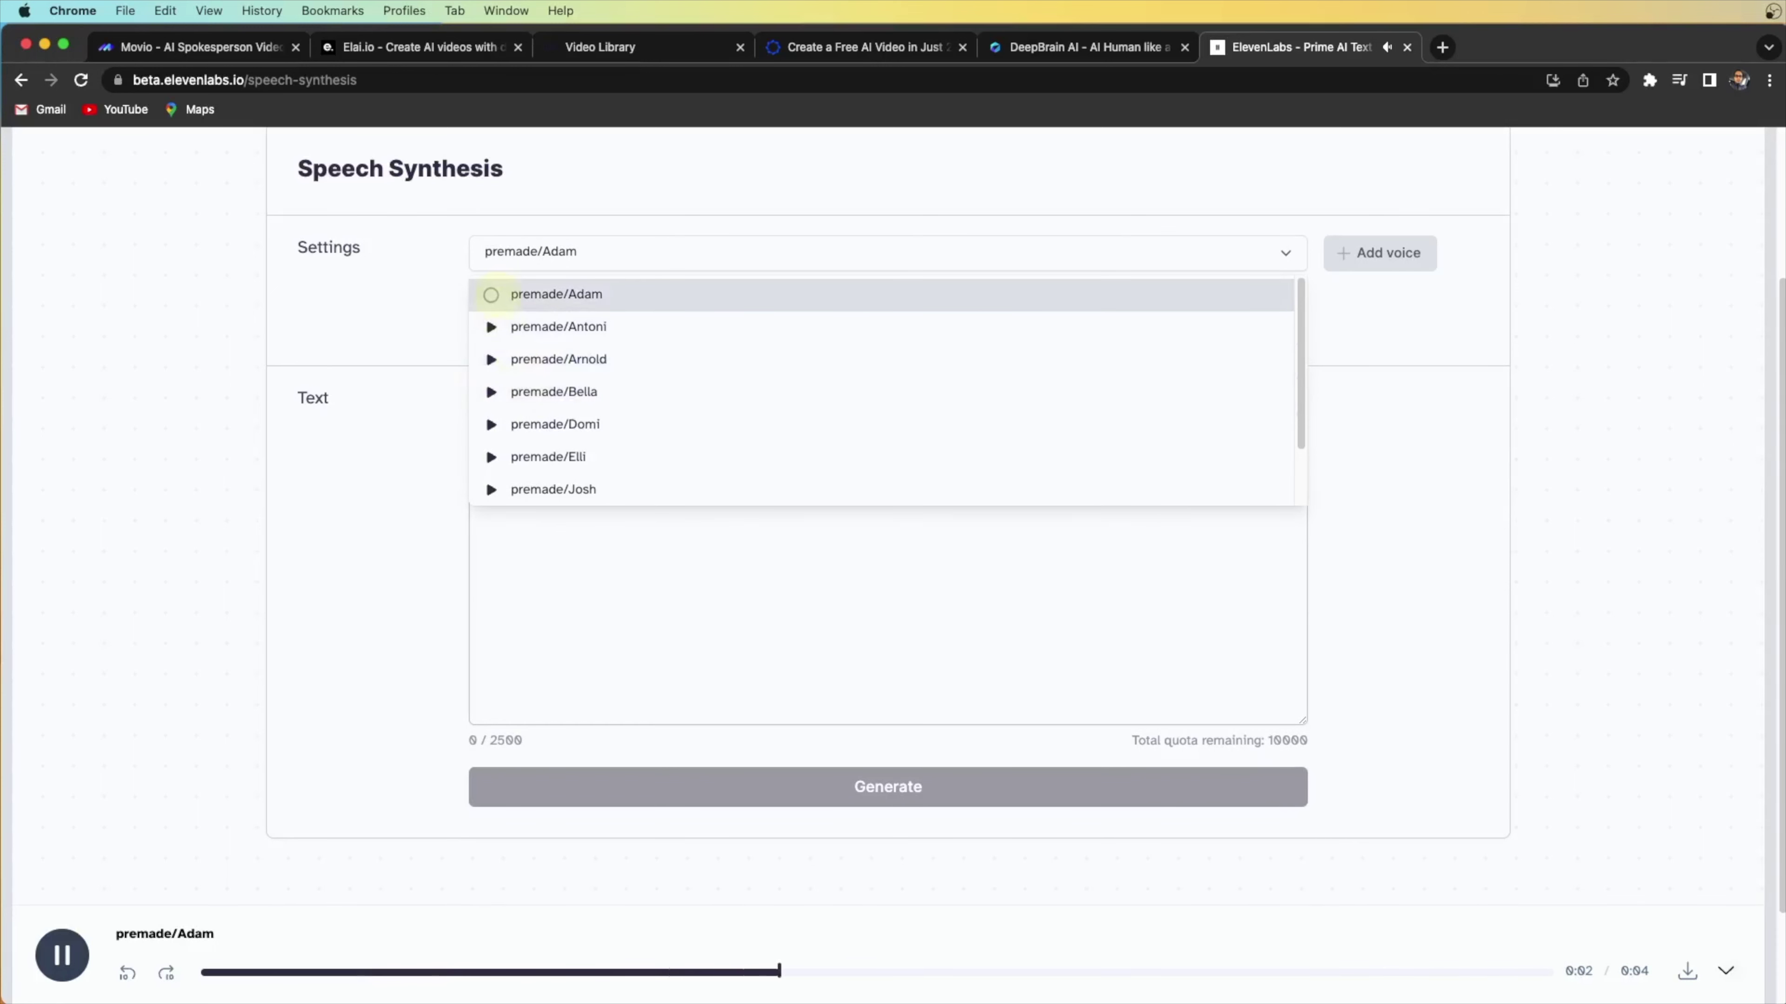
pyautogui.click(490, 294)
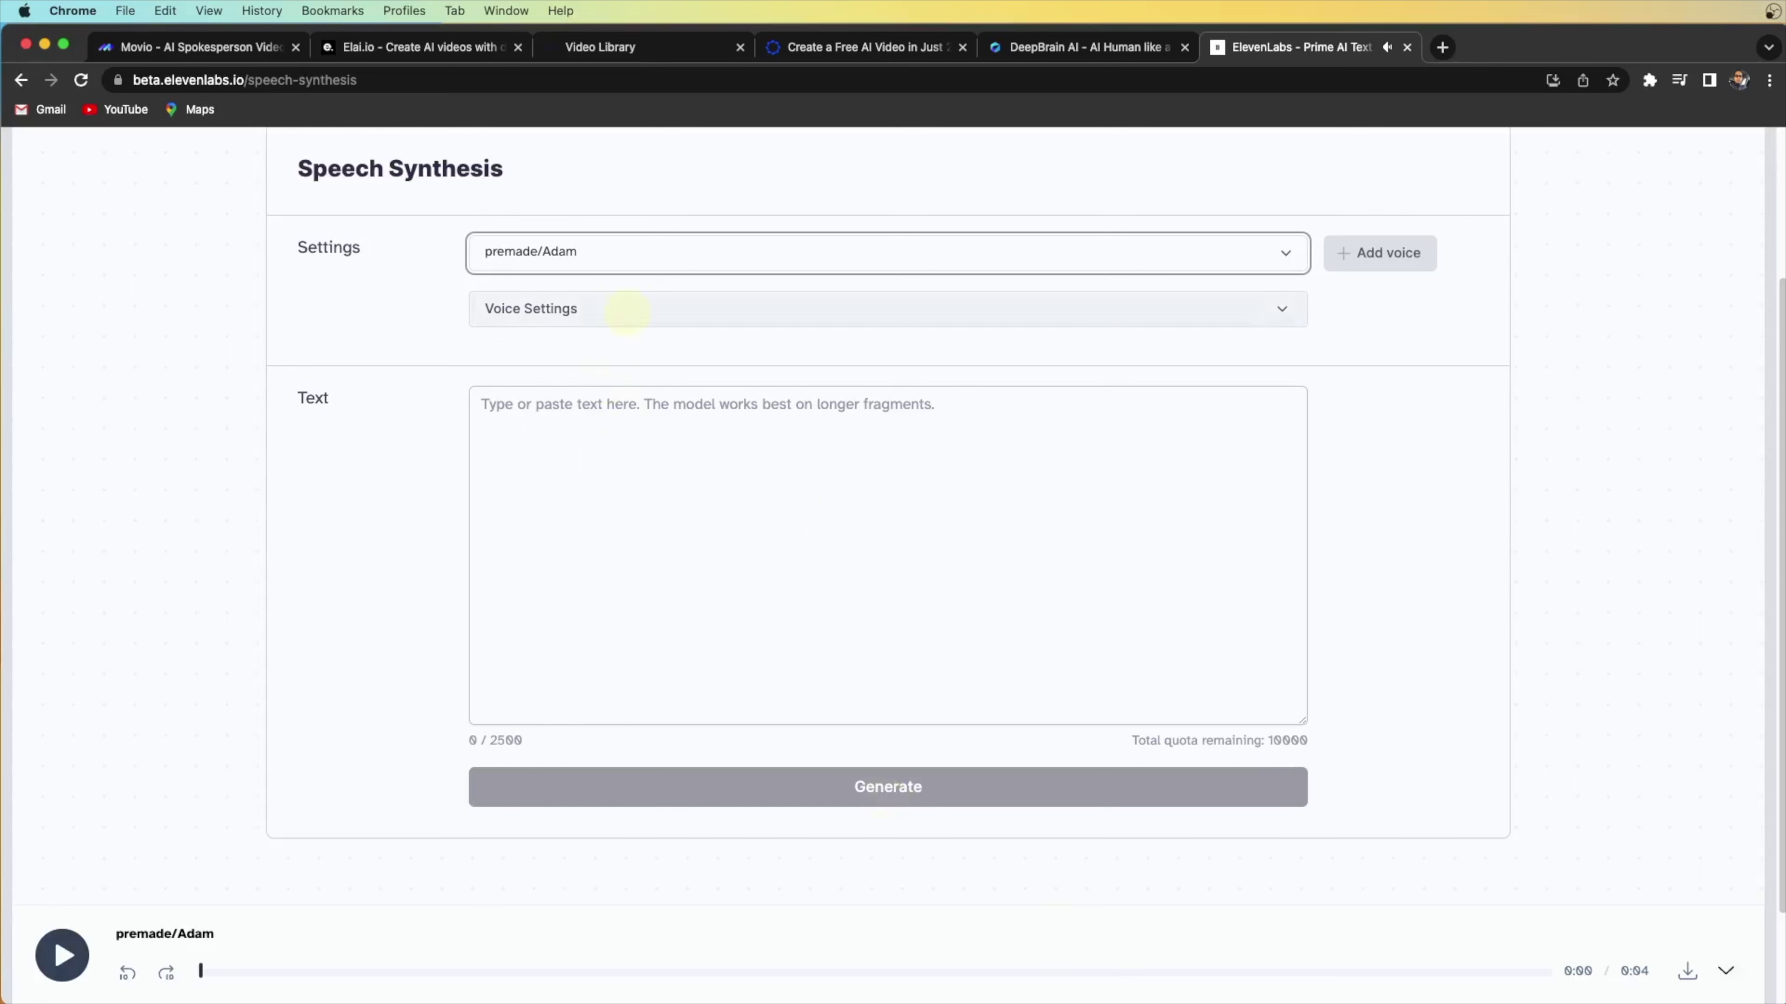
# Expand the voice settings for stability and clarity, and review the list of premade voices again
pyautogui.click(626, 310)
pyautogui.click(627, 311)
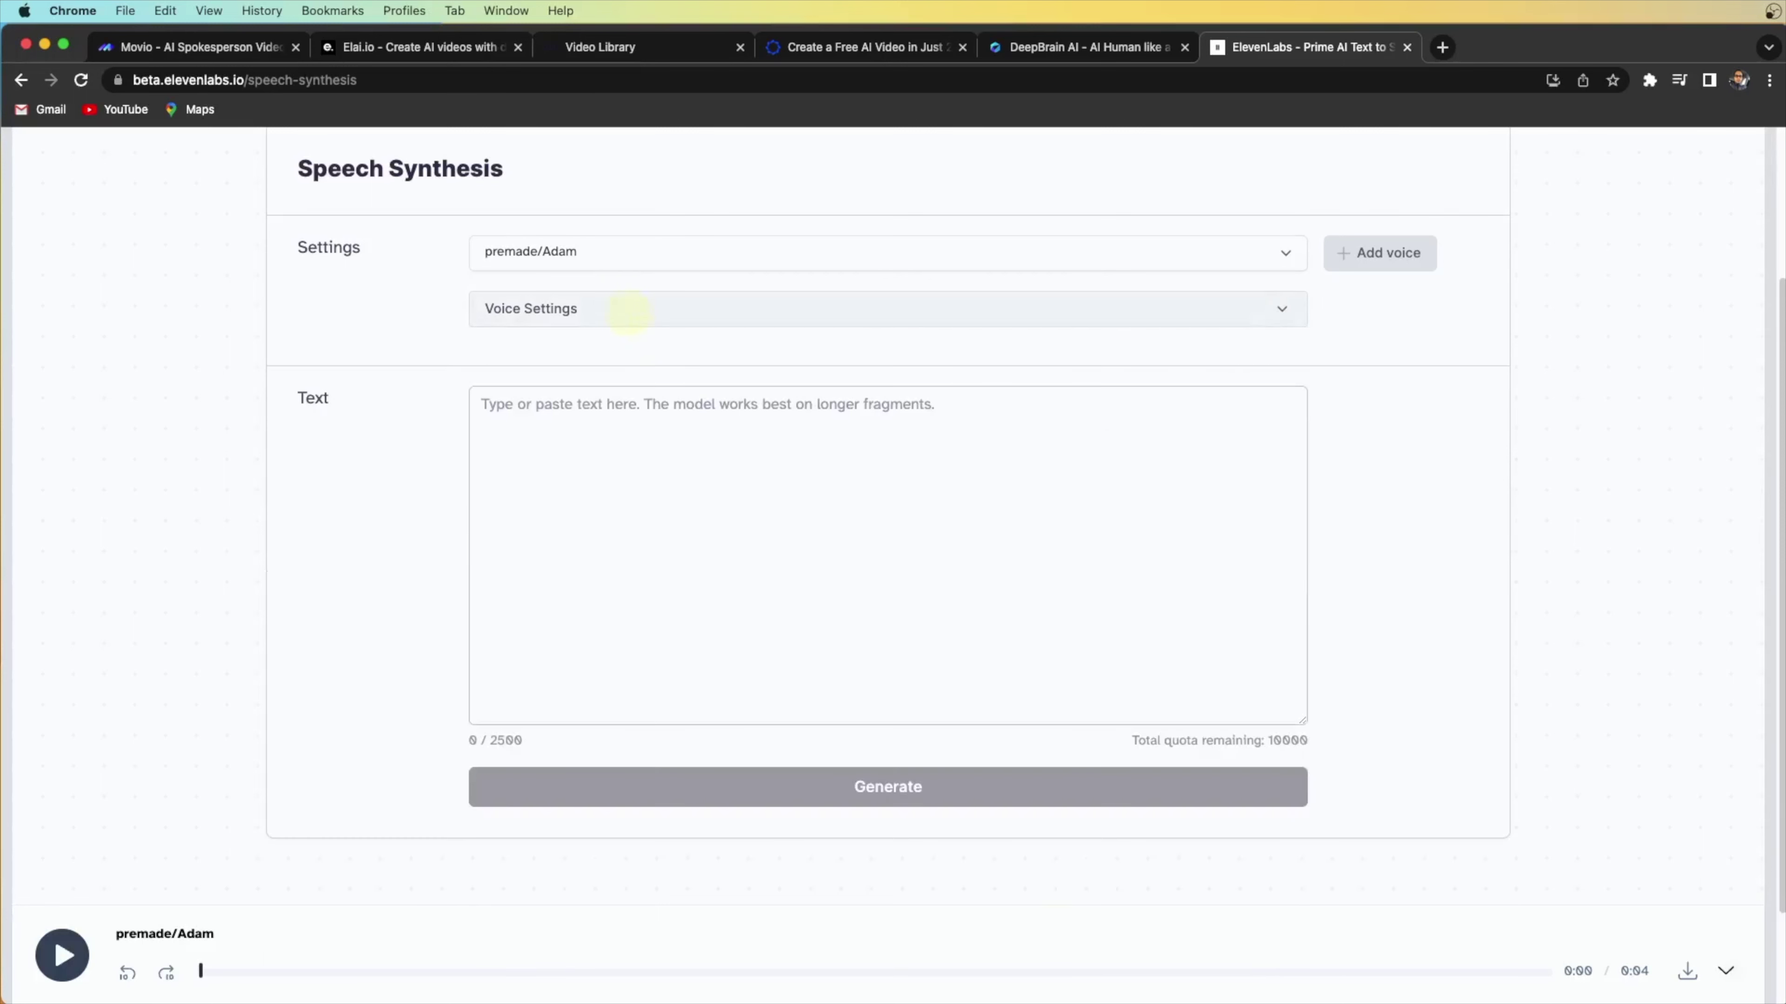
pyautogui.click(656, 324)
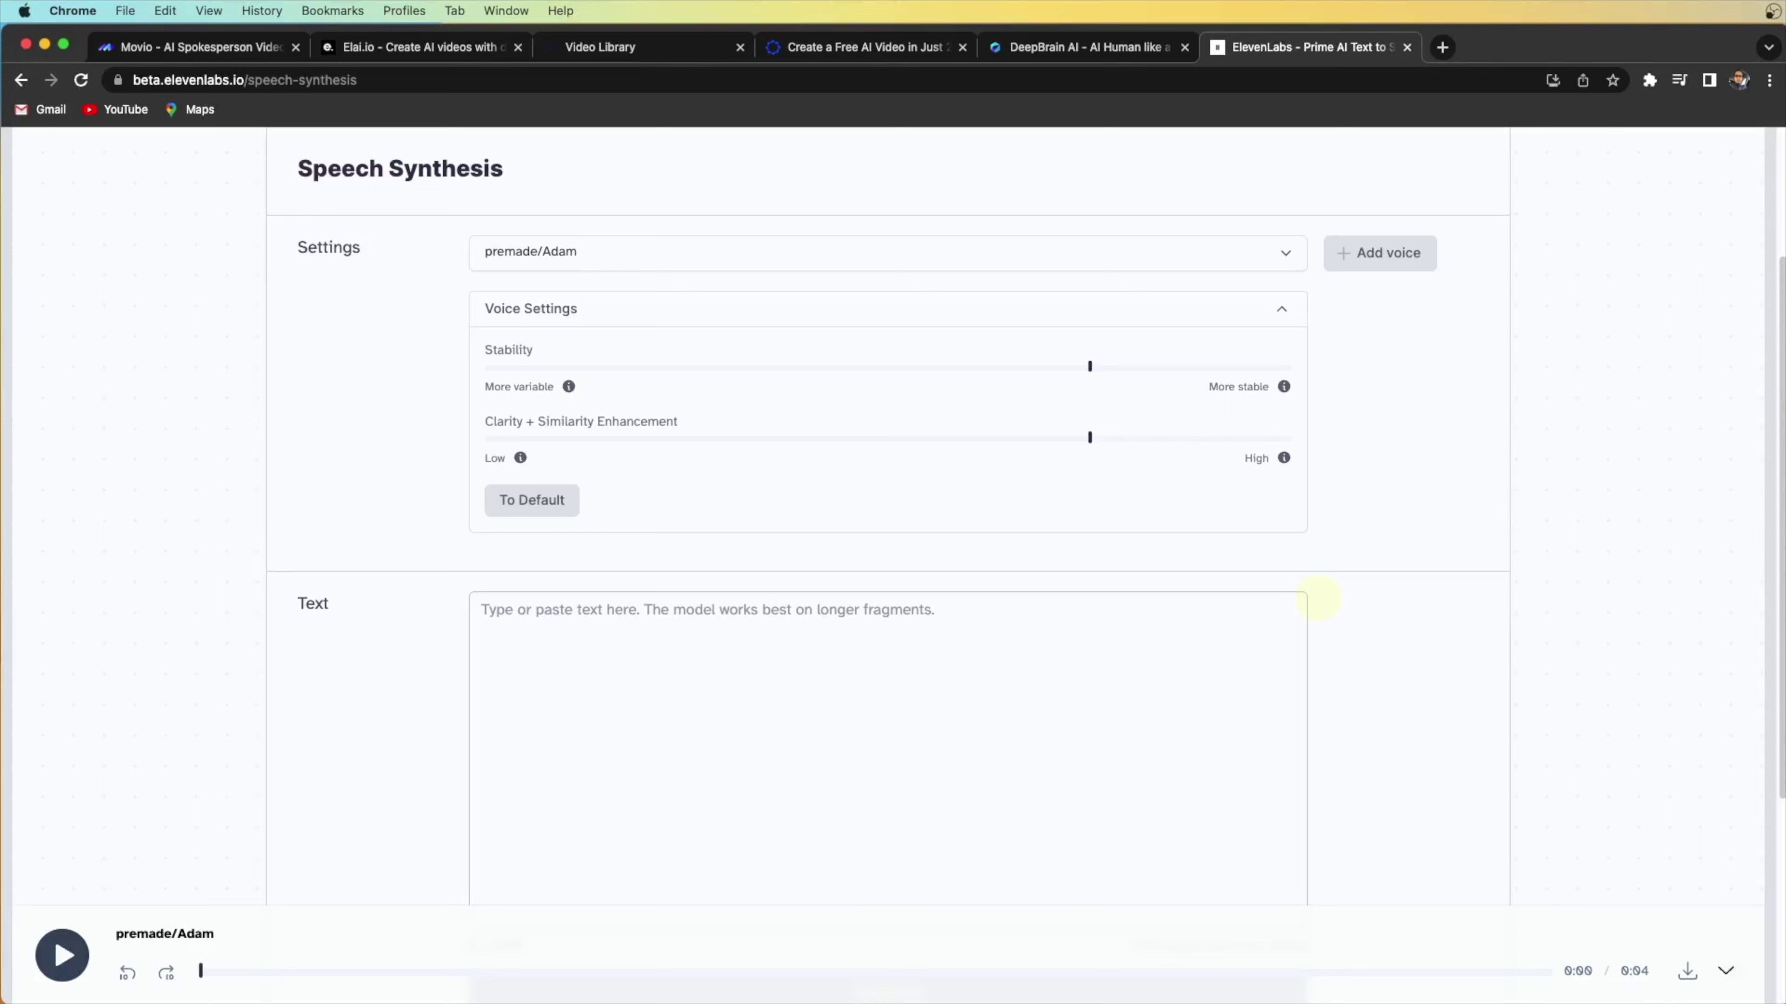
pyautogui.click(500, 251)
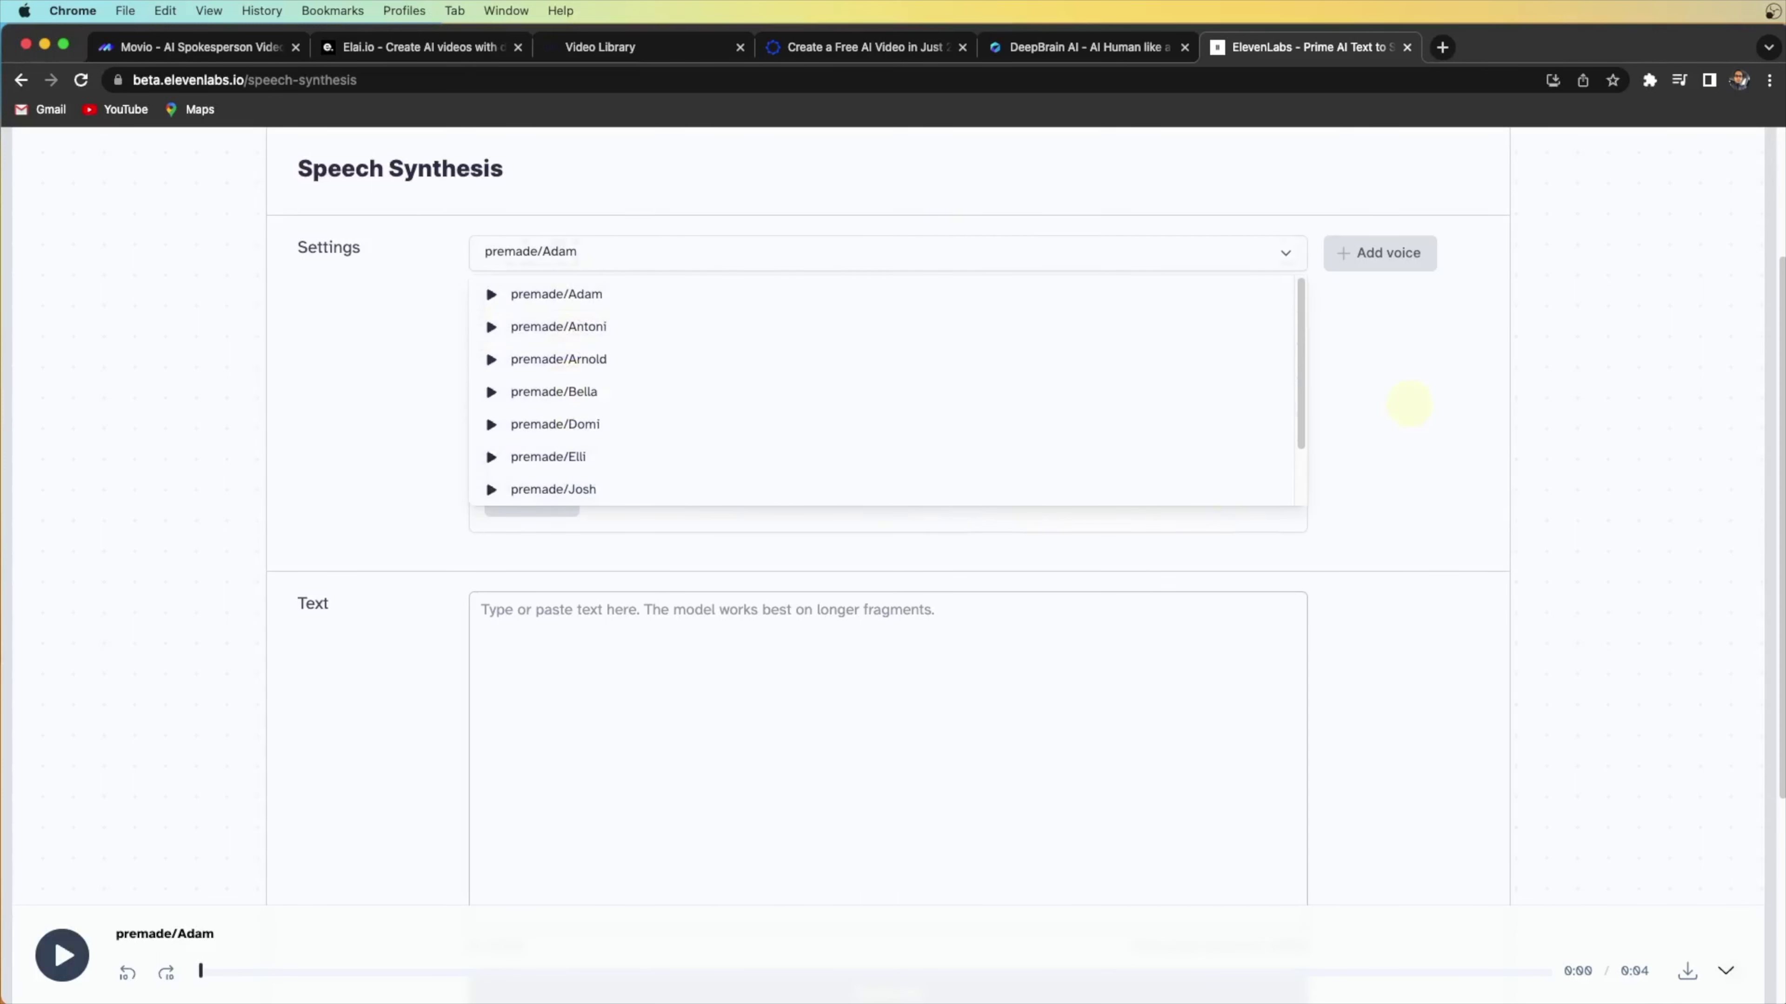
# Enter a short greeting containing the speaker's first name and the words "like my video", and generate speech from it
pyautogui.click(635, 623)
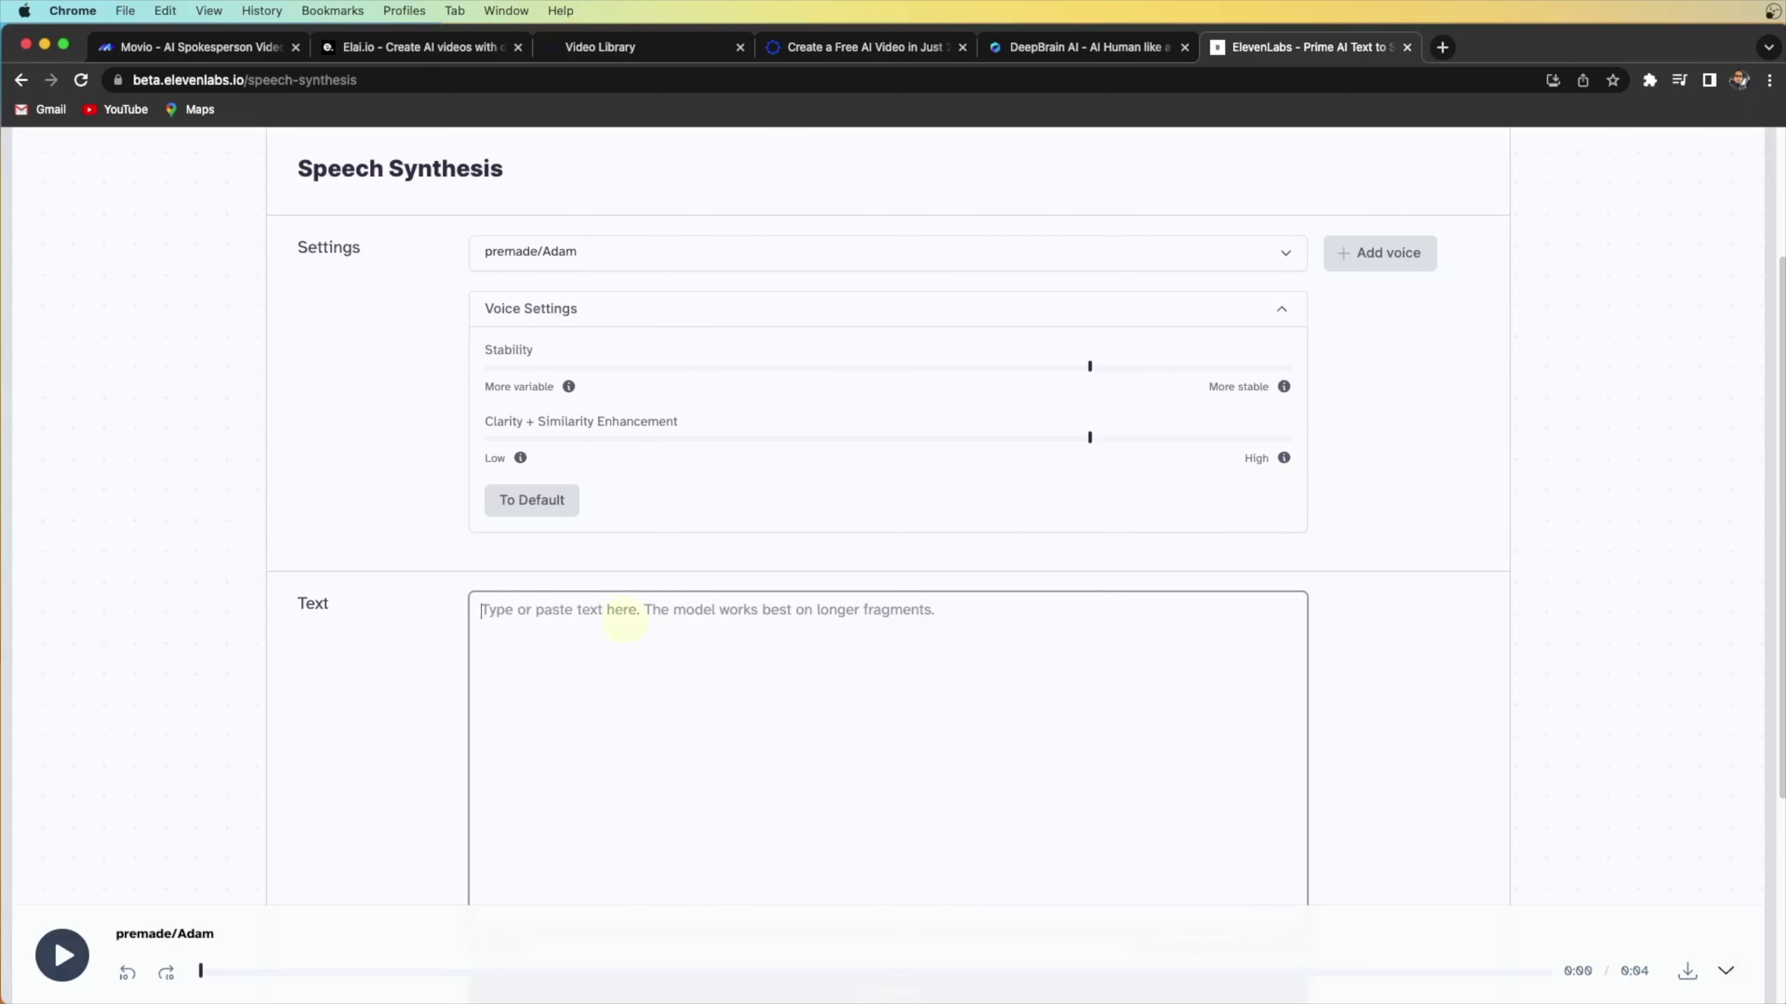
pyautogui.write('h')
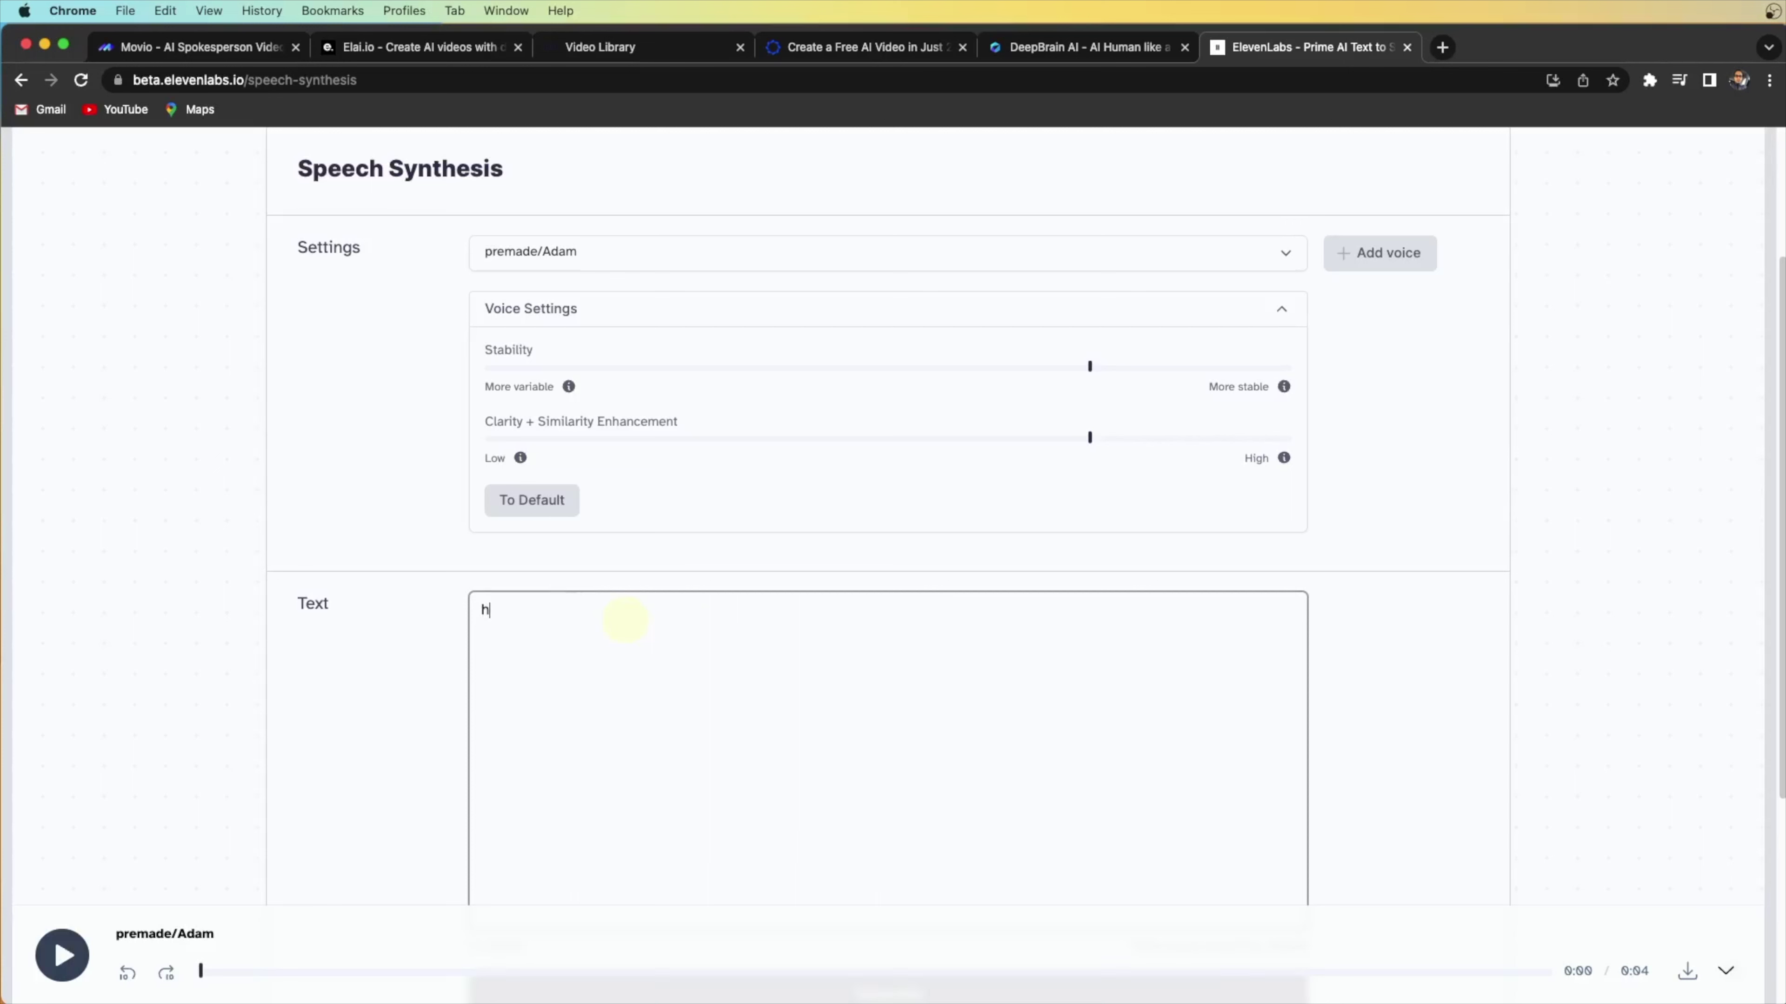
pyautogui.write('i tis is danny like my video')
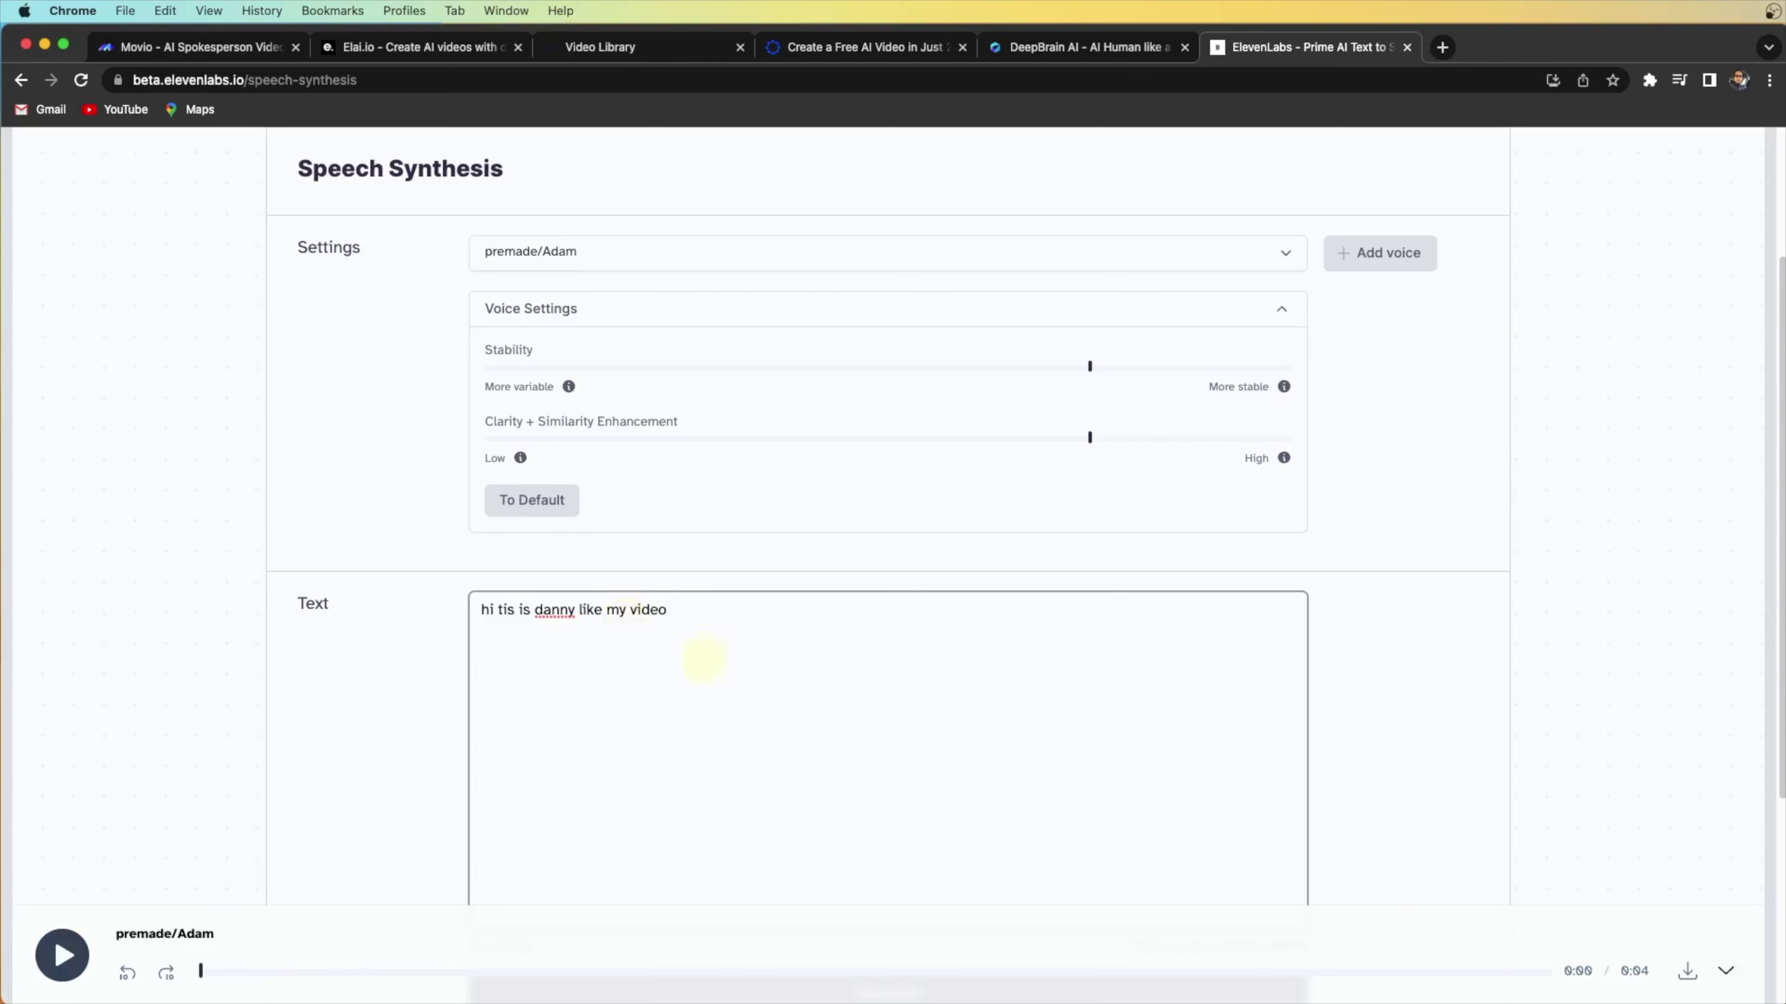
pyautogui.scroll(-5, 685, 709)
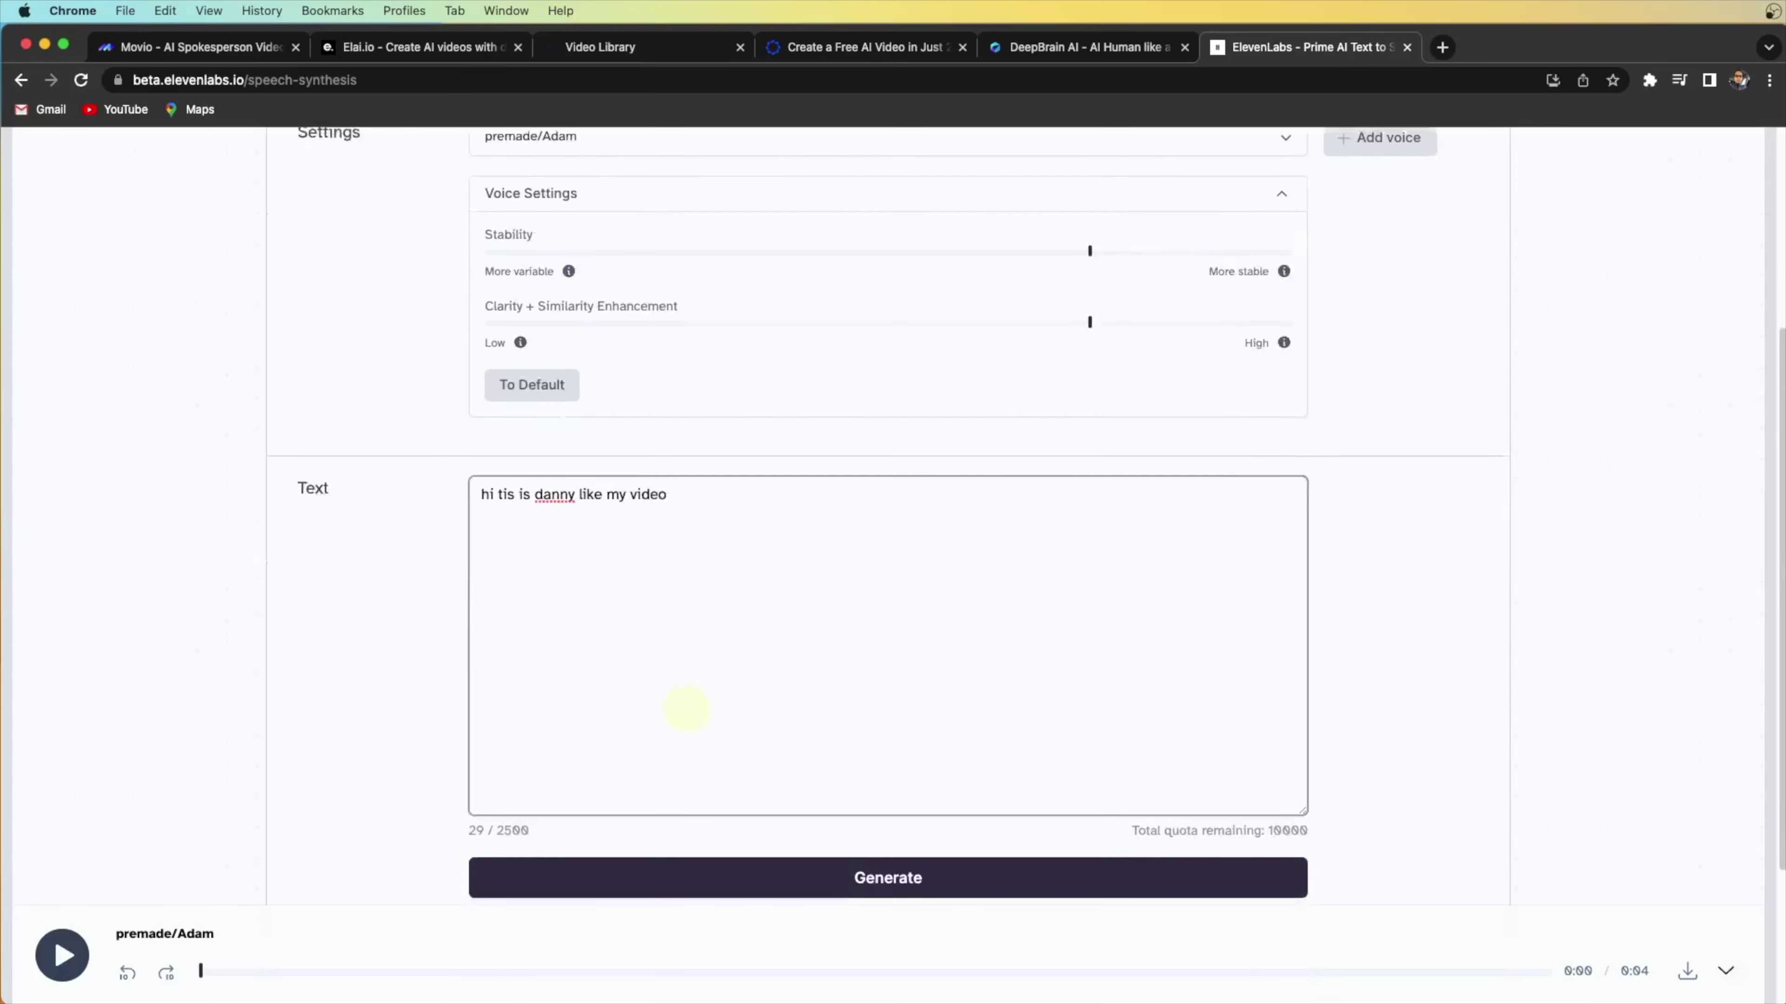
pyautogui.click(865, 836)
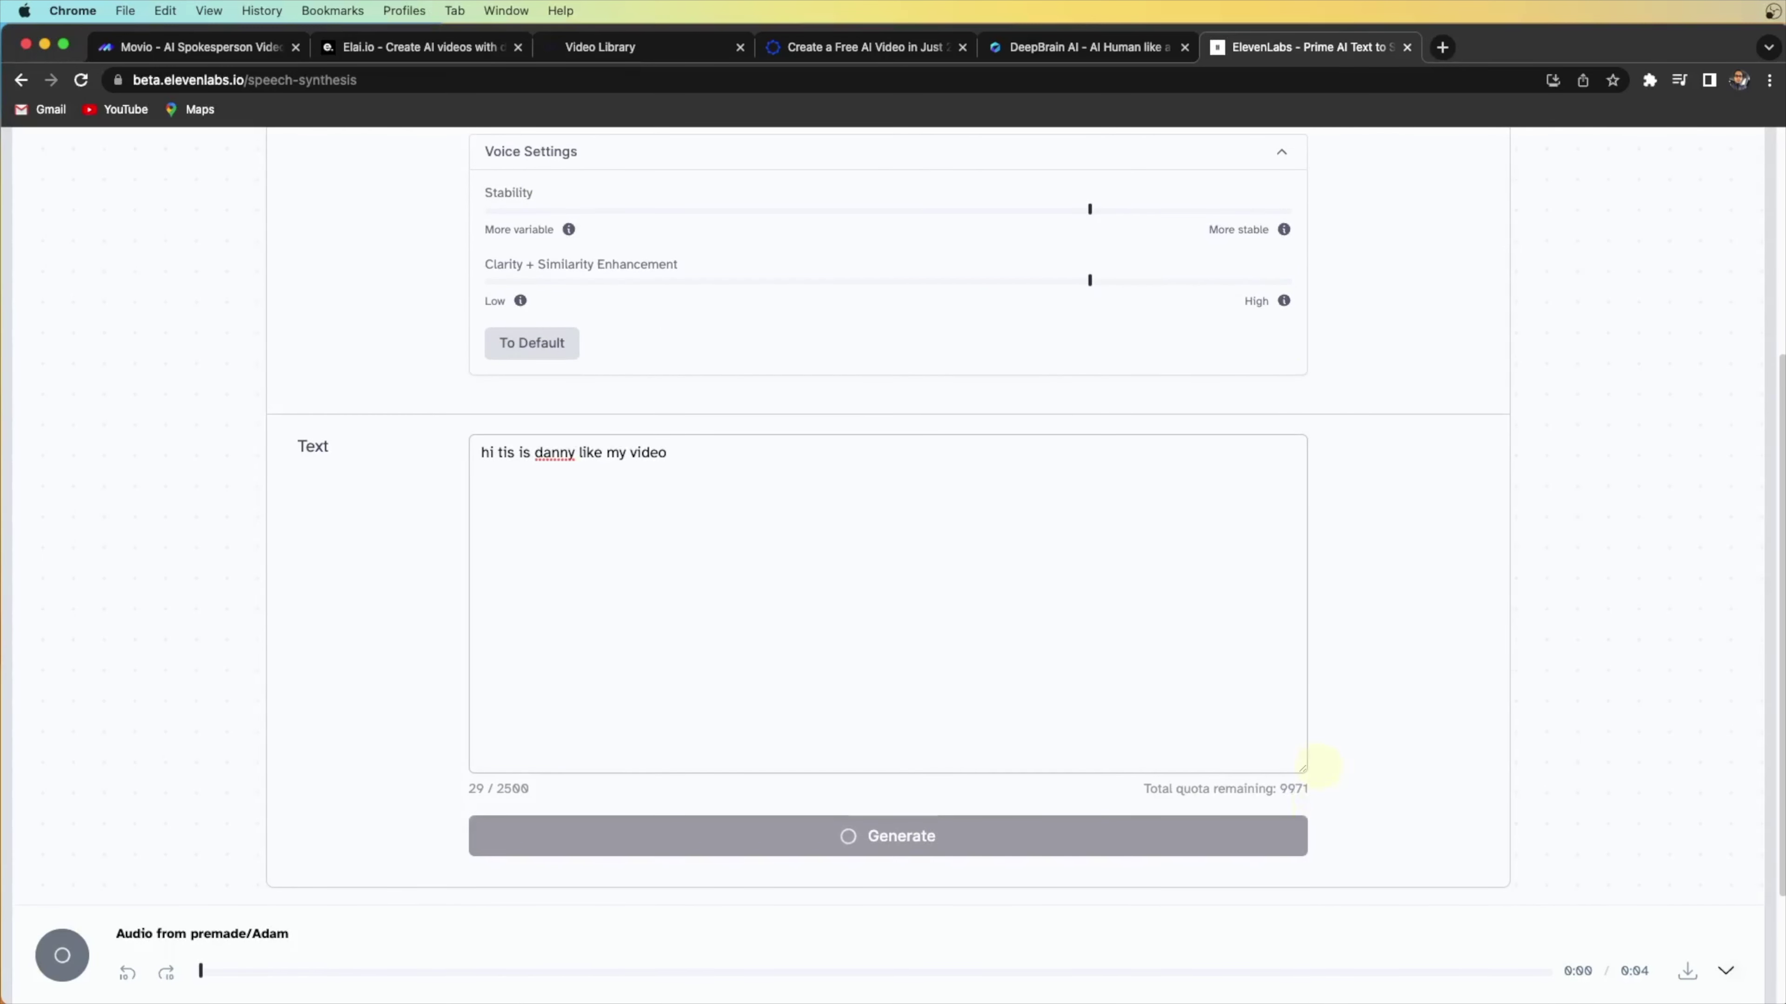